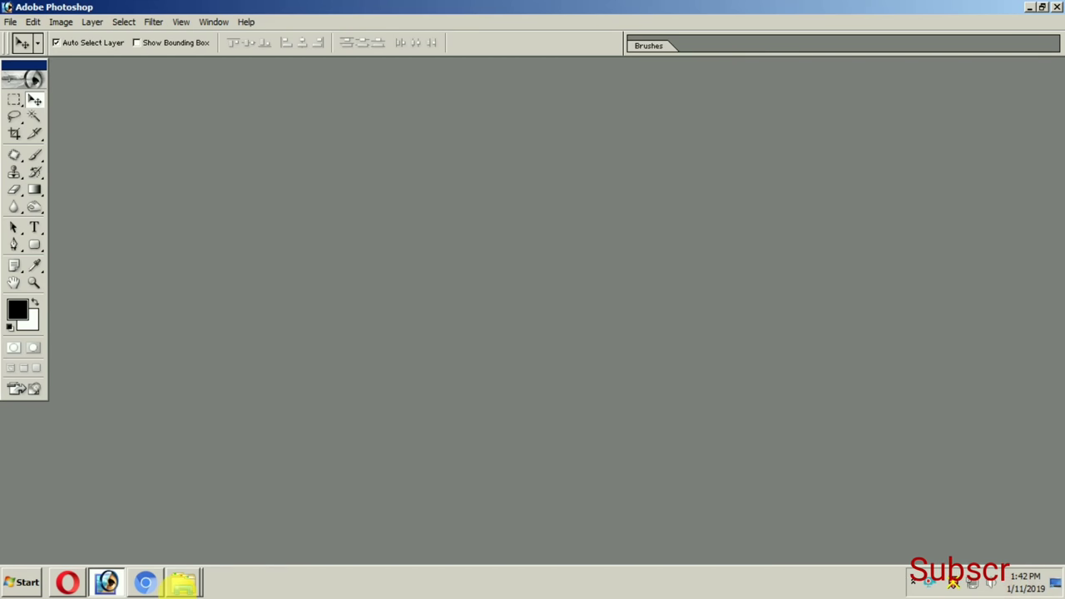
Step: Select all 18 portrait photos in the New folder and drag them into Photoshop
{"action": "left_click", "coordinate": [183, 587]}
{"action": "left_click", "coordinate": [192, 565]}
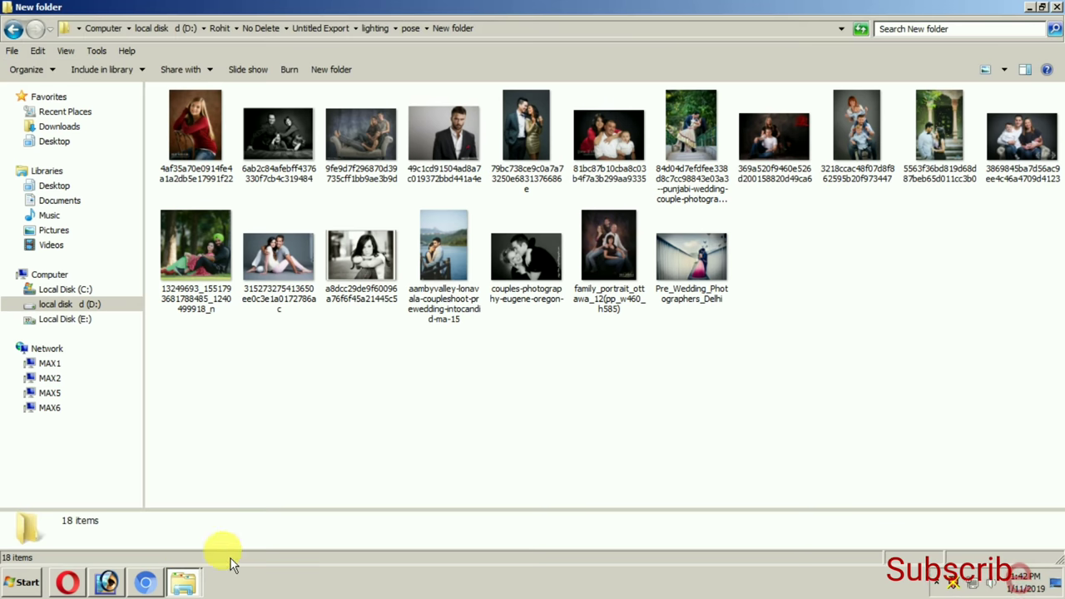
{"action": "left_click", "coordinate": [223, 167]}
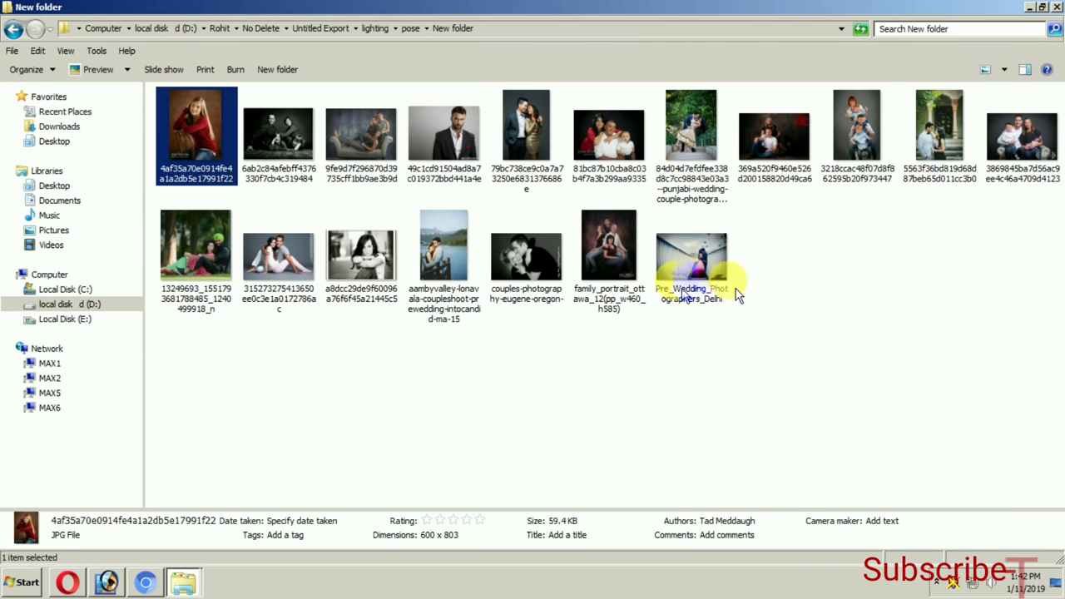
{"action": "left_click", "coordinate": [712, 258], "text": "shift"}
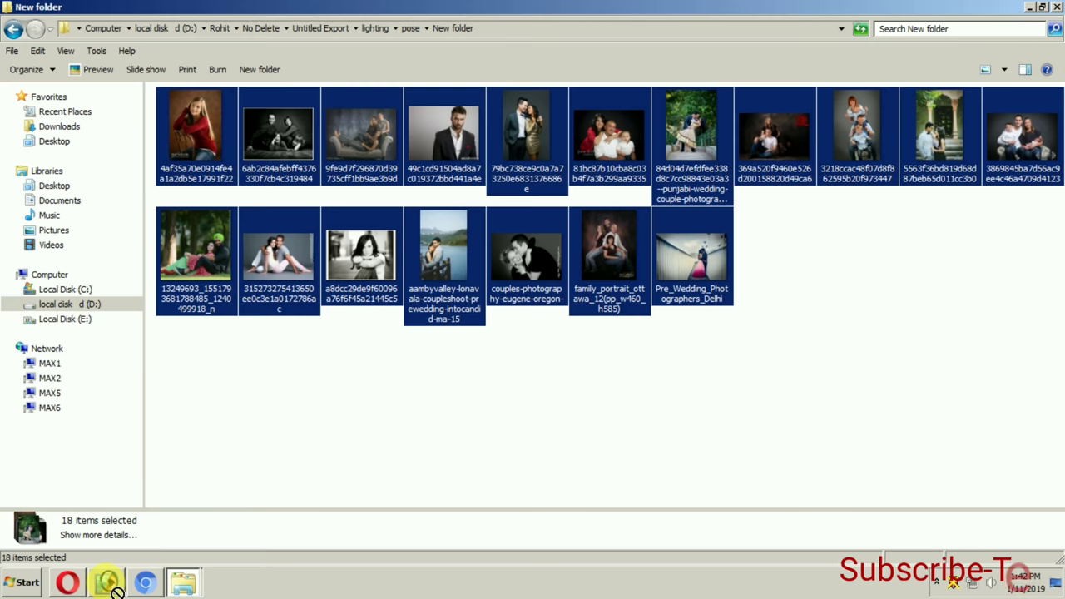
{"action": "left_click_drag", "start_coordinate": [117, 591], "coordinate": [405, 202]}
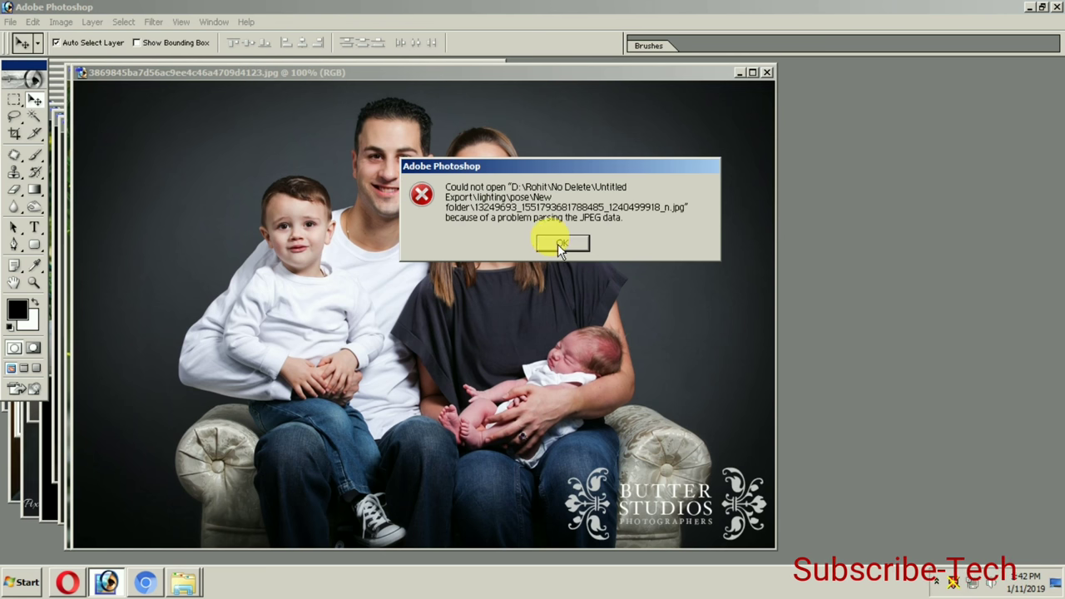
Step: Dismiss the JPEG error and create Untitled-1 at 8 x 10 inches, 200 pixels/inch
{"action": "left_click", "coordinate": [560, 244]}
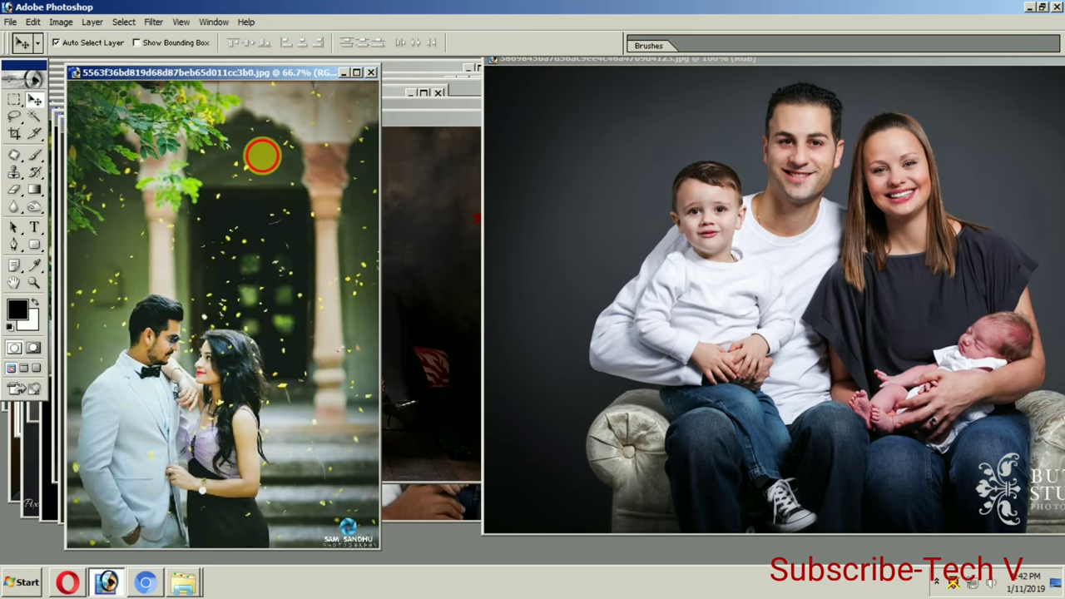
{"action": "left_click_drag", "start_coordinate": [261, 73], "coordinate": [429, 99]}
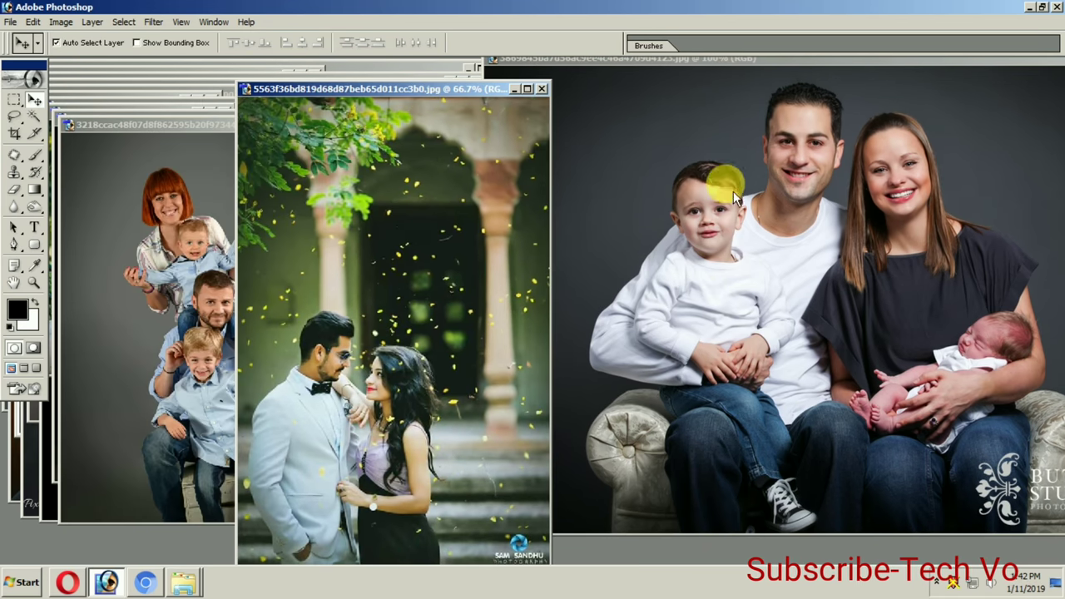
{"action": "key", "text": "ctrl+n"}
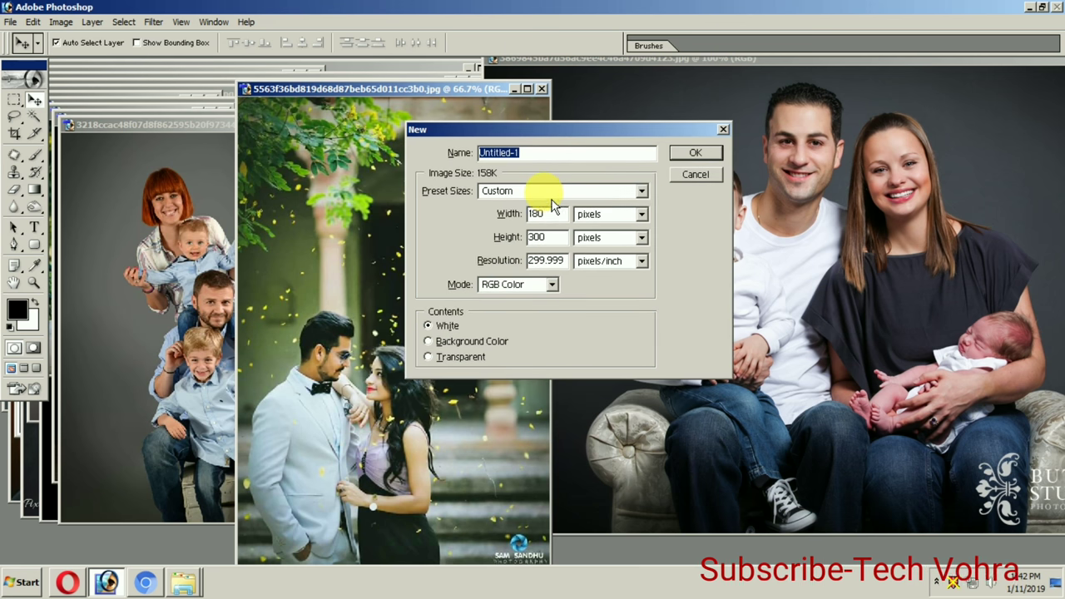
{"action": "left_click", "coordinate": [543, 191]}
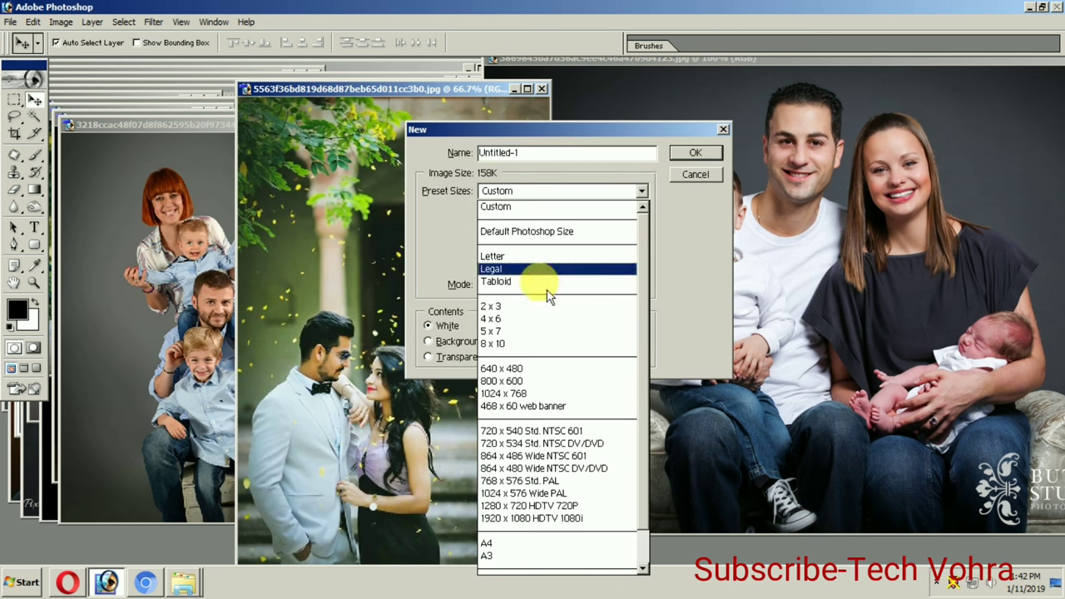
{"action": "left_click", "coordinate": [537, 344]}
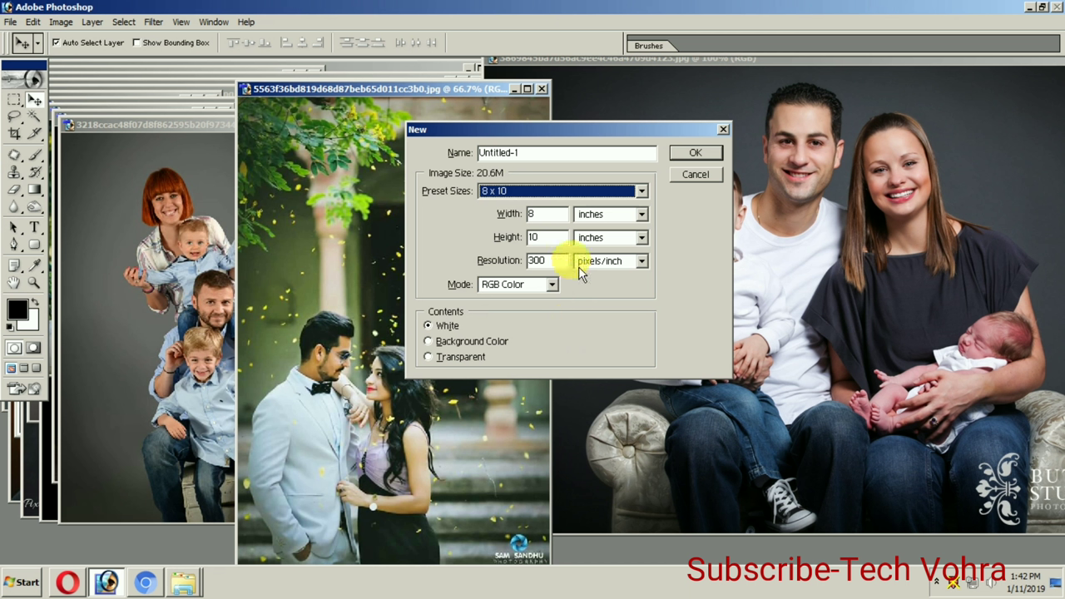
{"action": "double_click", "coordinate": [541, 261]}
{"action": "type", "text": "200"}
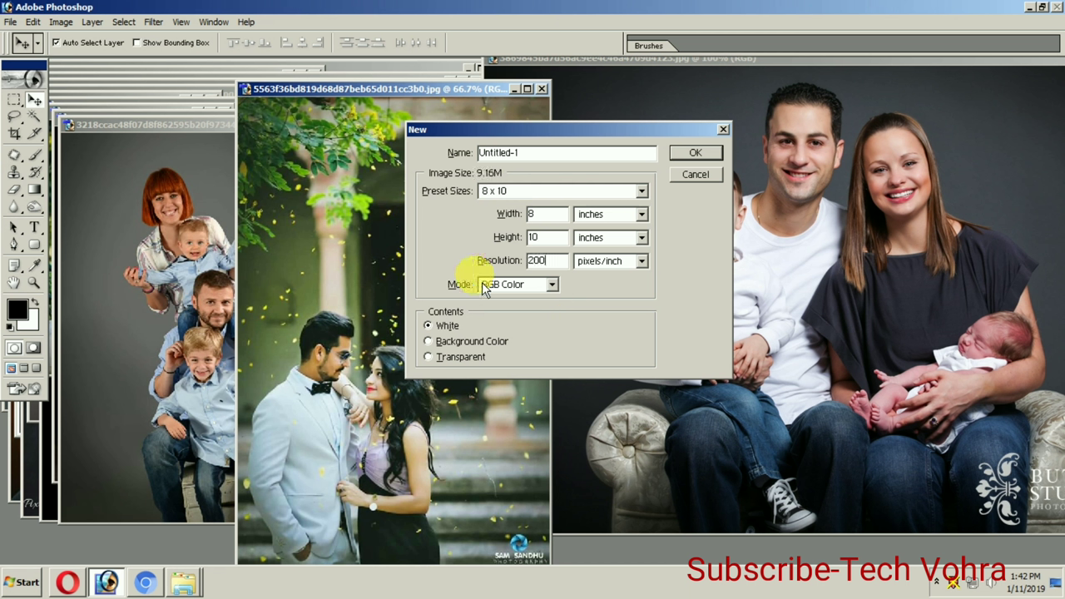
{"action": "left_click", "coordinate": [687, 158]}
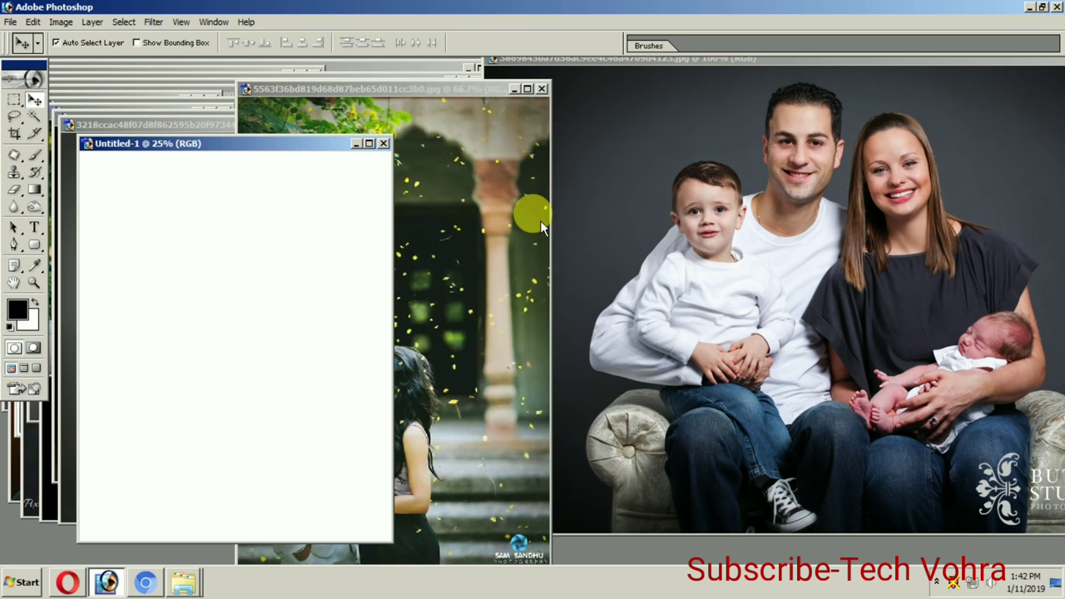
{"action": "left_click_drag", "start_coordinate": [249, 143], "coordinate": [696, 110]}
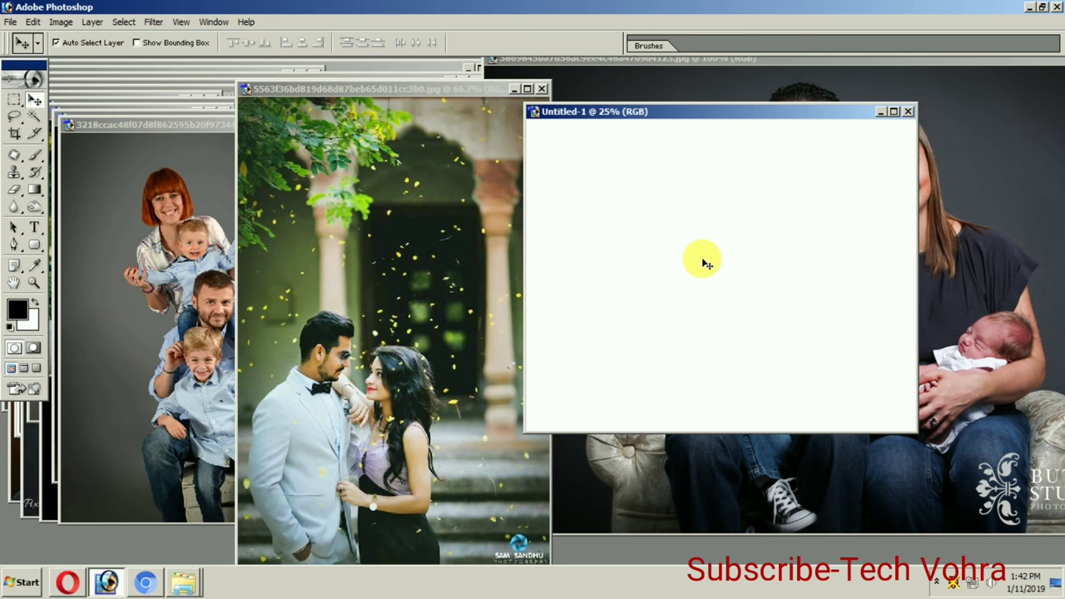
Step: Fill the canvas black; copy in the garden couple, family and dark-background couple photos, closing each
{"action": "key", "text": "alt+BackSpace"}
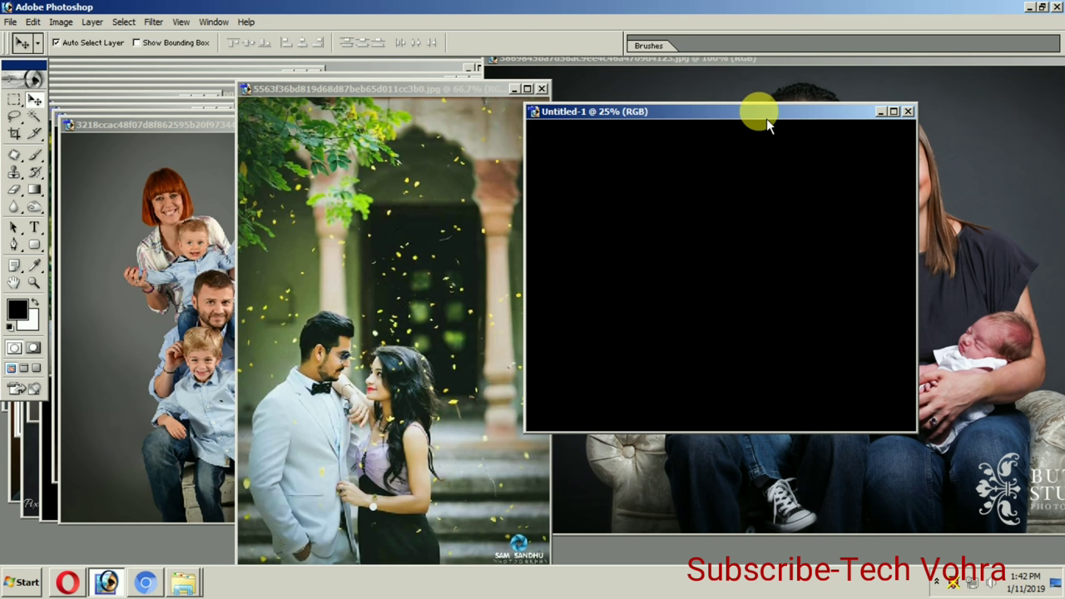
{"action": "left_click_drag", "start_coordinate": [767, 121], "coordinate": [854, 208]}
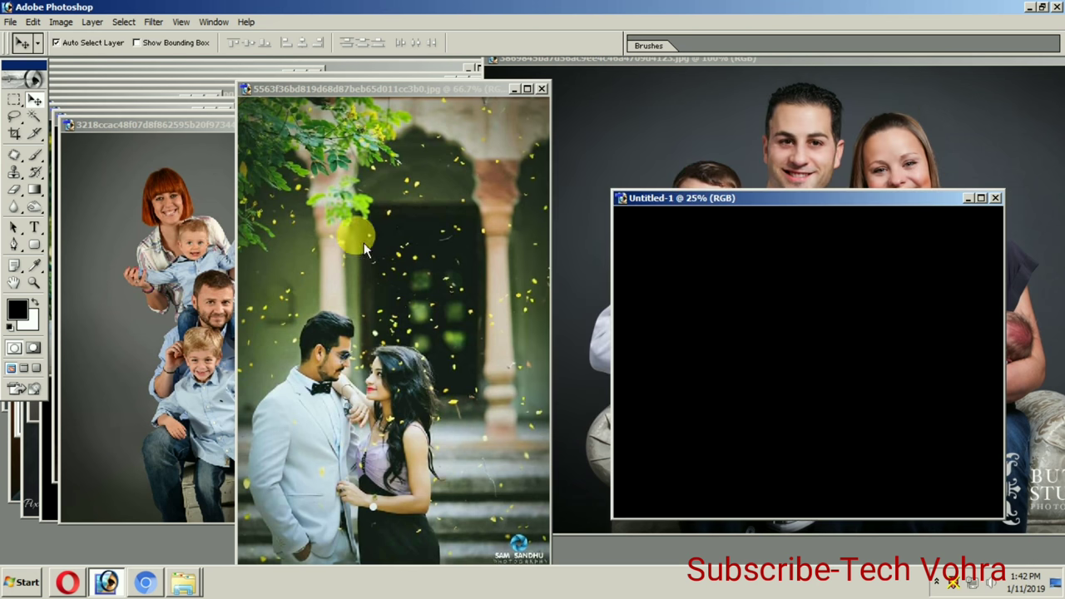
{"action": "left_click", "coordinate": [304, 193]}
{"action": "left_click", "coordinate": [356, 326]}
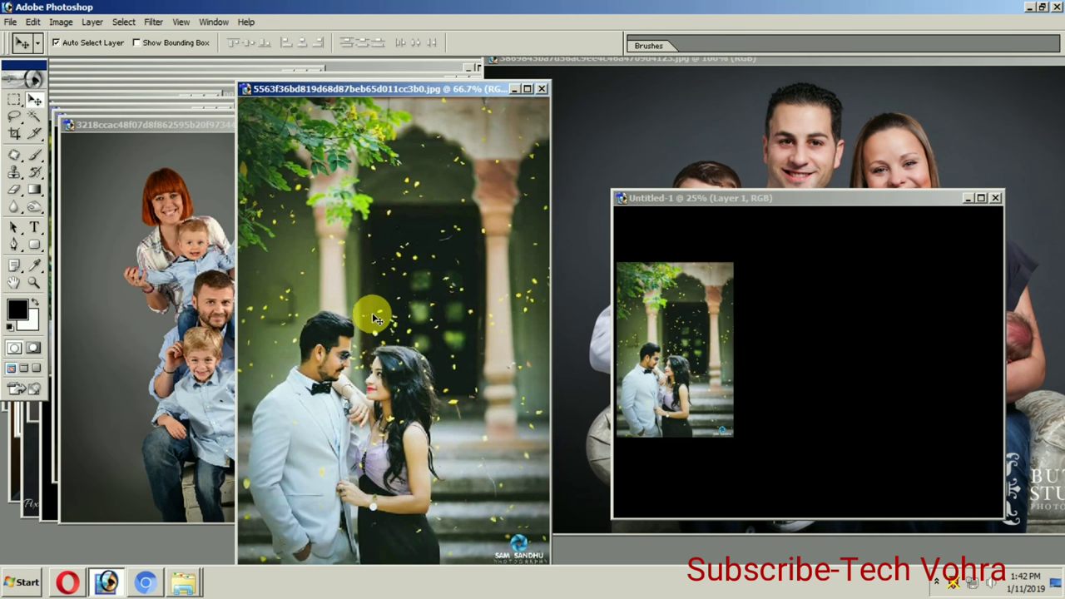
{"action": "key", "text": "ctrl+w"}
{"action": "left_click_drag", "start_coordinate": [190, 293], "coordinate": [737, 341]}
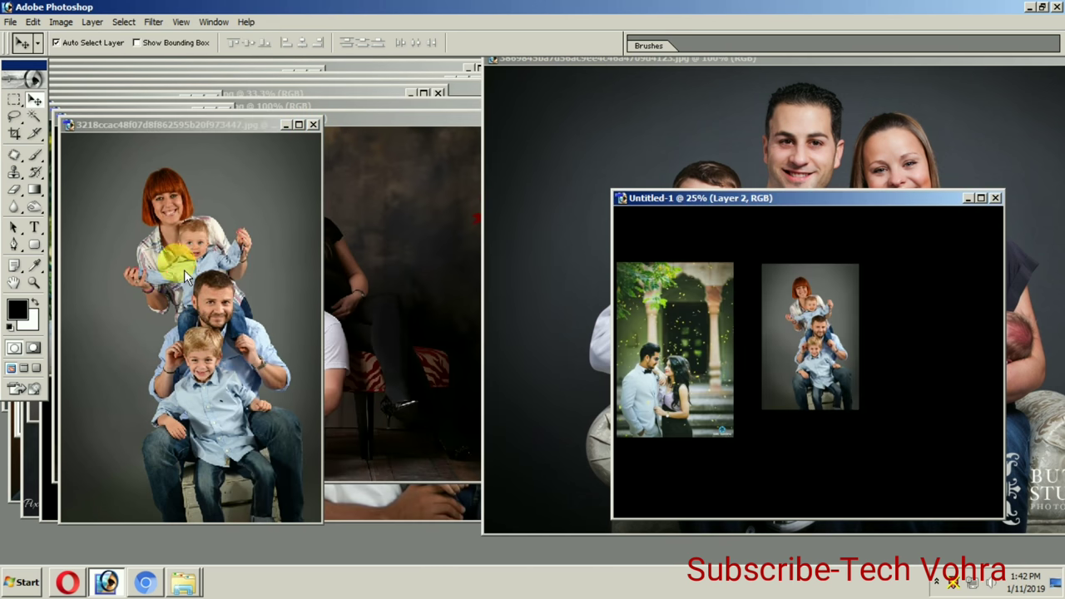
{"action": "left_click", "coordinate": [313, 124]}
{"action": "left_click_drag", "start_coordinate": [294, 271], "coordinate": [763, 339]}
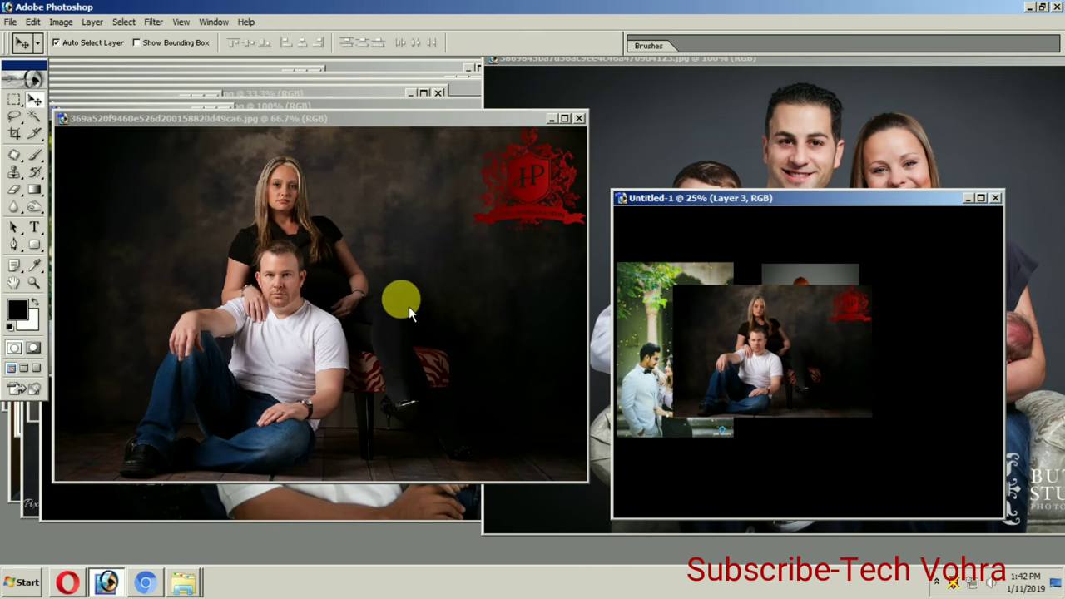
{"action": "left_click", "coordinate": [580, 119]}
Step: Copy the red-shirt family, man's portrait, three girls and black-and-white family photos, closing each
{"action": "left_click_drag", "start_coordinate": [342, 265], "coordinate": [747, 419]}
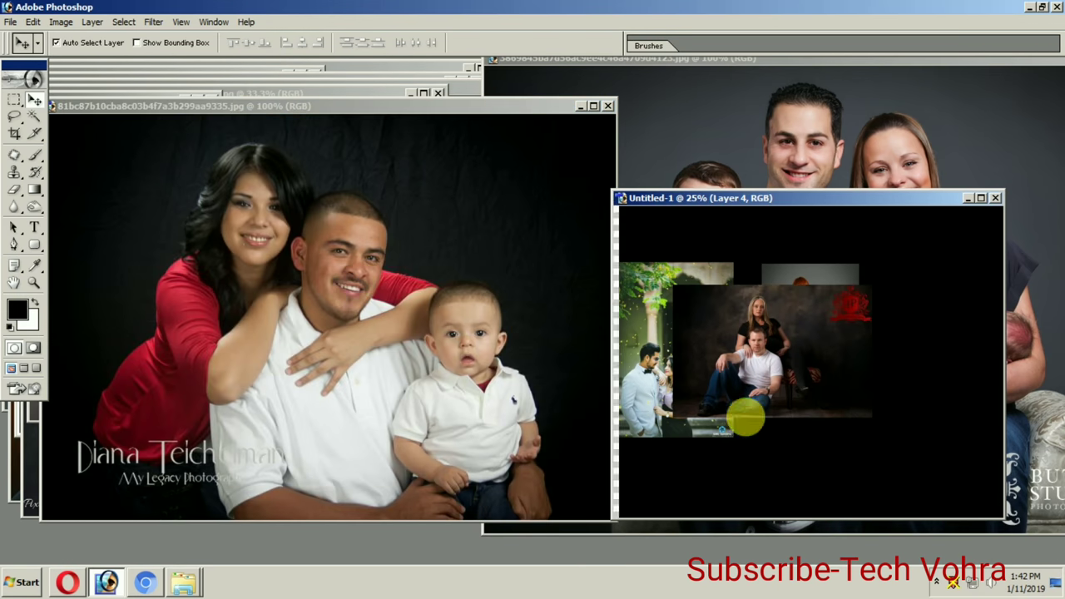
{"action": "left_click", "coordinate": [452, 230]}
{"action": "left_click", "coordinate": [608, 106]}
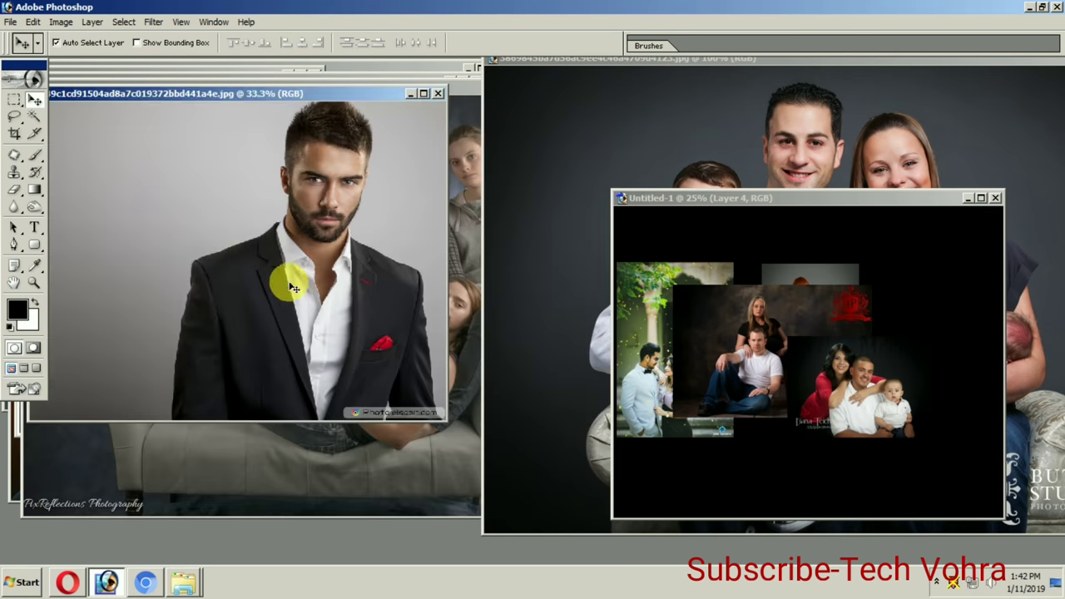
{"action": "left_click_drag", "start_coordinate": [285, 280], "coordinate": [780, 344]}
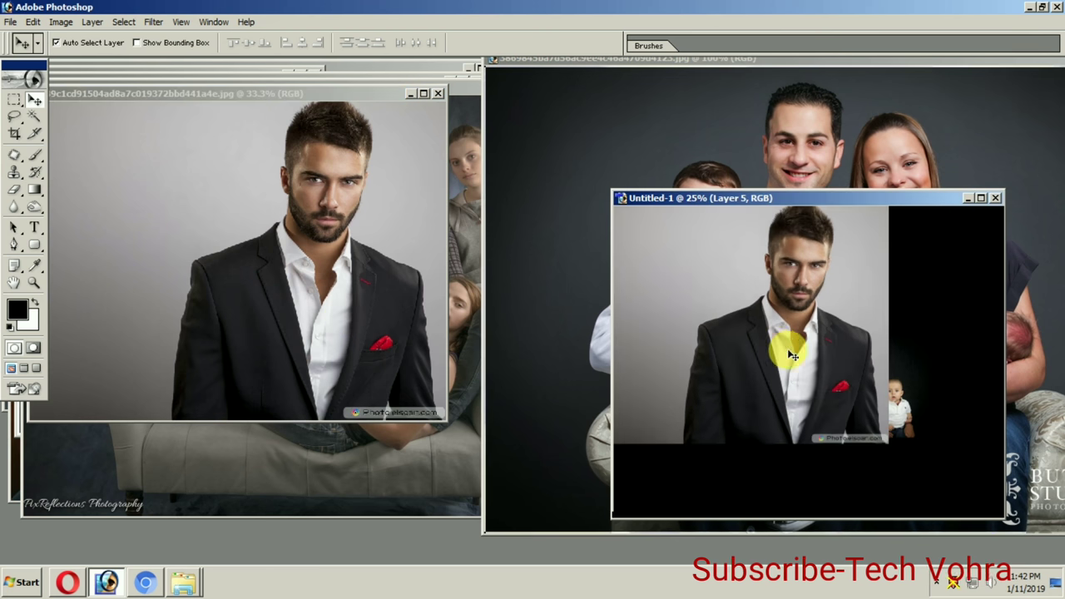
{"action": "left_click", "coordinate": [439, 93]}
{"action": "left_click", "coordinate": [372, 317]}
{"action": "left_click_drag", "start_coordinate": [372, 317], "coordinate": [780, 333]}
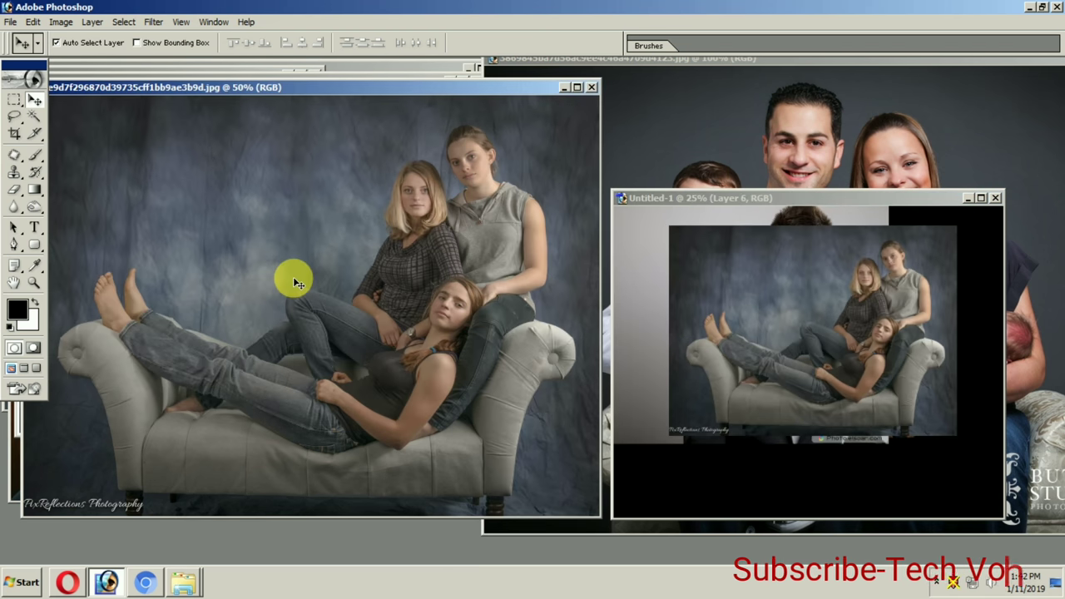
{"action": "key", "text": "ctrl+w"}
{"action": "left_click_drag", "start_coordinate": [269, 255], "coordinate": [774, 321]}
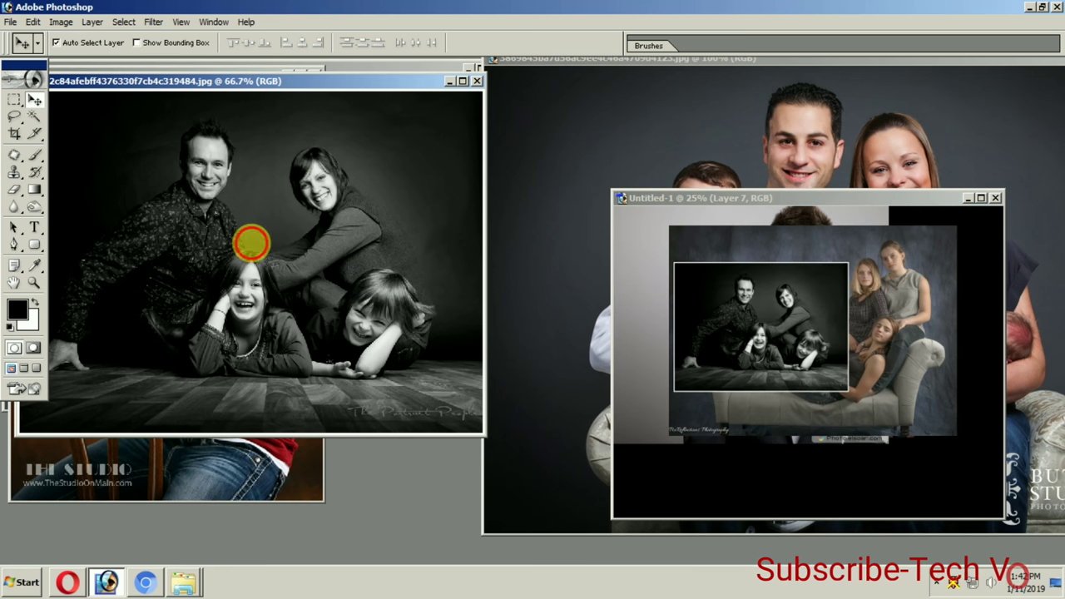
{"action": "key", "text": "ctrl+w"}
Step: Copy the girl in red, garden couple, gold-dress couple and pink-gown wedding photos, closing each
{"action": "left_click", "coordinate": [253, 221]}
{"action": "left_click_drag", "start_coordinate": [244, 237], "coordinate": [808, 399]}
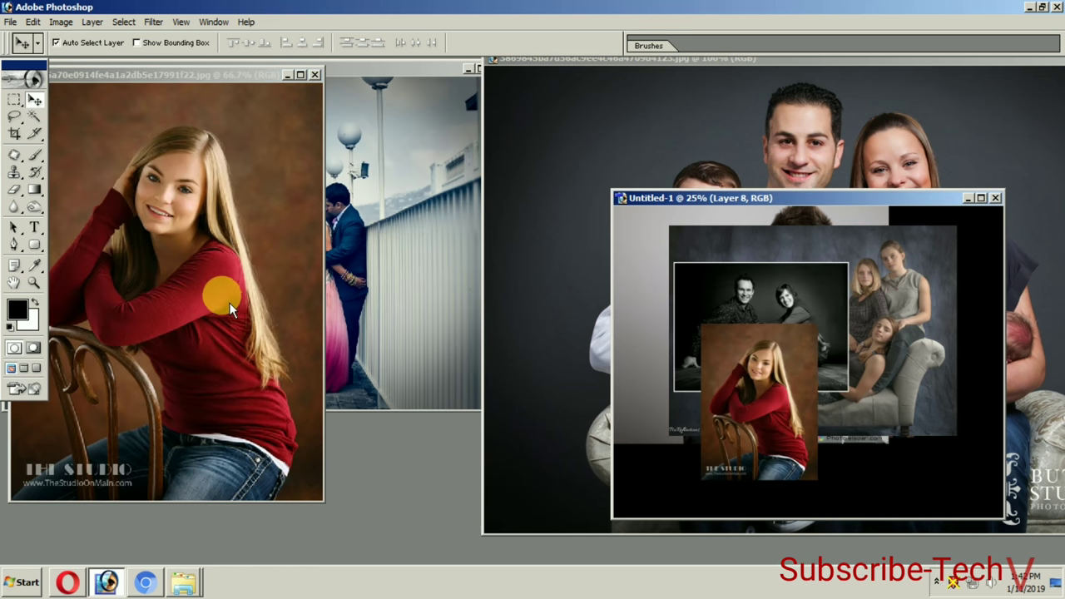
{"action": "key", "text": "ctrl+w"}
{"action": "left_click_drag", "start_coordinate": [214, 283], "coordinate": [851, 406]}
{"action": "left_click", "coordinate": [148, 241]}
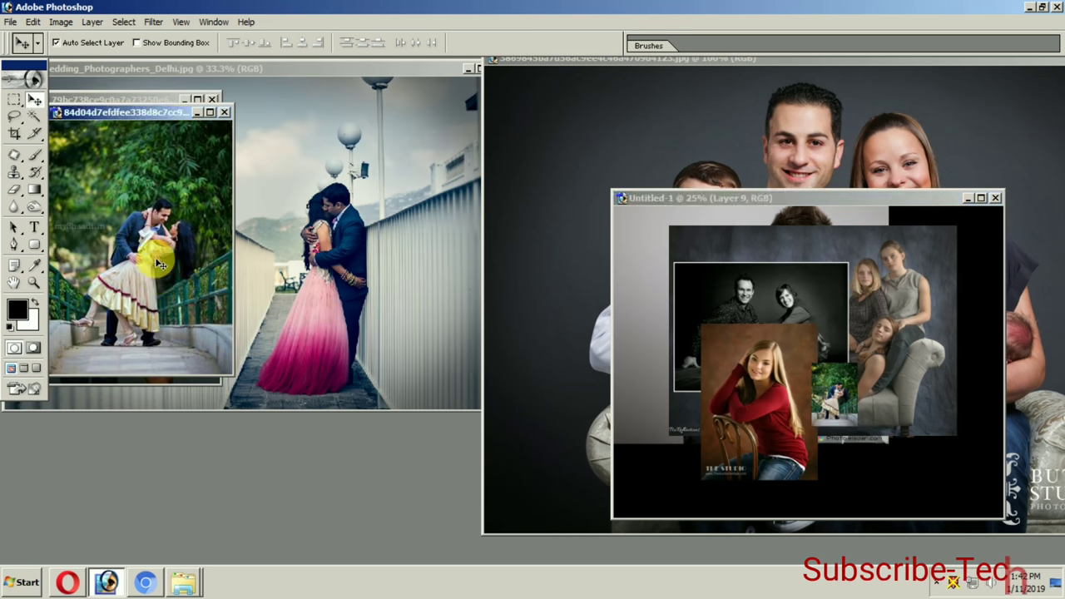
{"action": "key", "text": "ctrl+w"}
{"action": "left_click_drag", "start_coordinate": [184, 283], "coordinate": [907, 408]}
{"action": "left_click", "coordinate": [172, 259]}
{"action": "key", "text": "ctrl+w"}
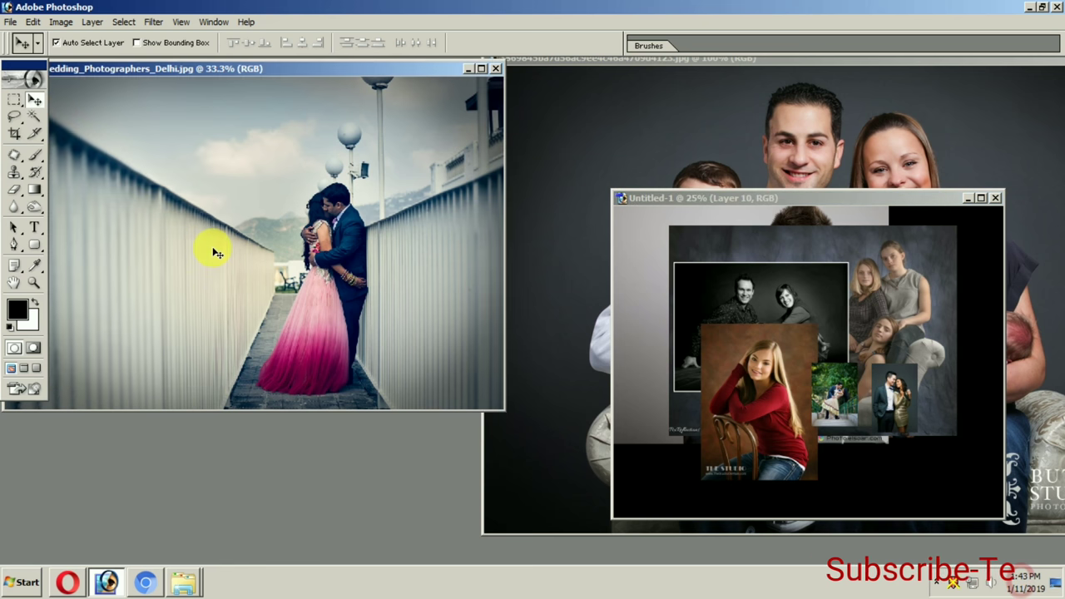
{"action": "left_click_drag", "start_coordinate": [209, 244], "coordinate": [857, 416]}
{"action": "left_click", "coordinate": [267, 233]}
{"action": "key", "text": "ctrl+w"}
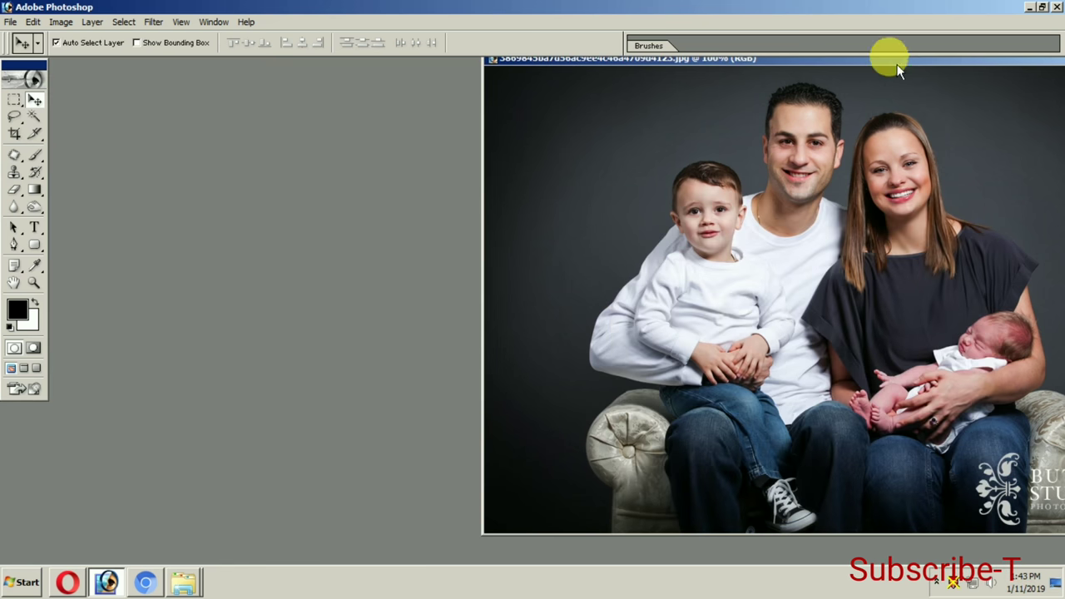
Step: Add the sofa family photo to the collage, close it, and enlarge the collage window
{"action": "left_click_drag", "start_coordinate": [878, 60], "coordinate": [424, 137]}
{"action": "left_click_drag", "start_coordinate": [572, 341], "coordinate": [833, 349]}
{"action": "left_click", "coordinate": [423, 238]}
{"action": "key", "text": "ctrl+w"}
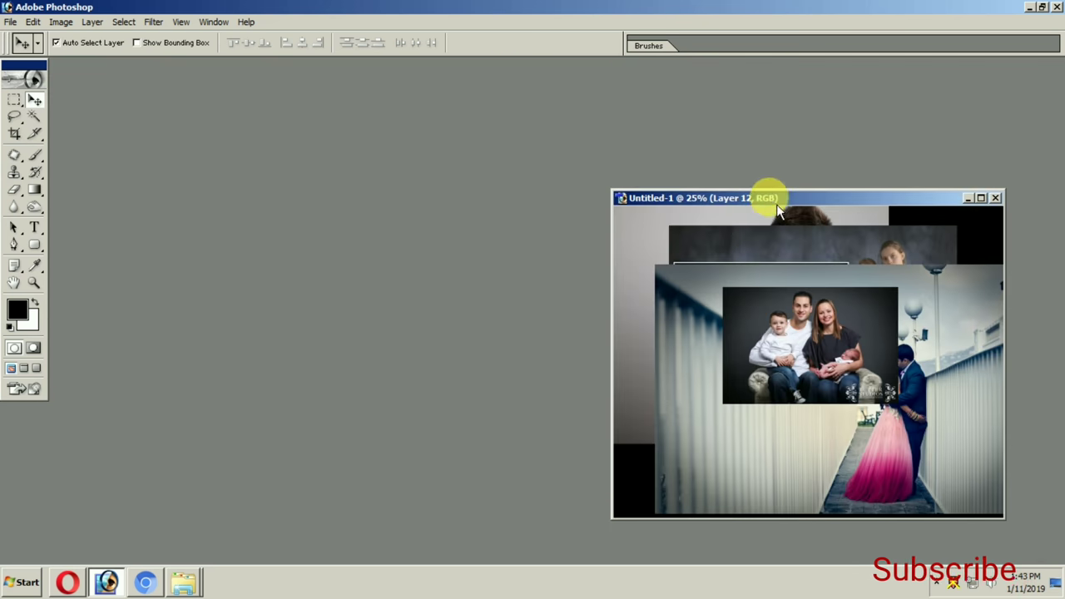
{"action": "double_click", "coordinate": [782, 200]}
{"action": "left_click_drag", "start_coordinate": [533, 317], "coordinate": [369, 338]}
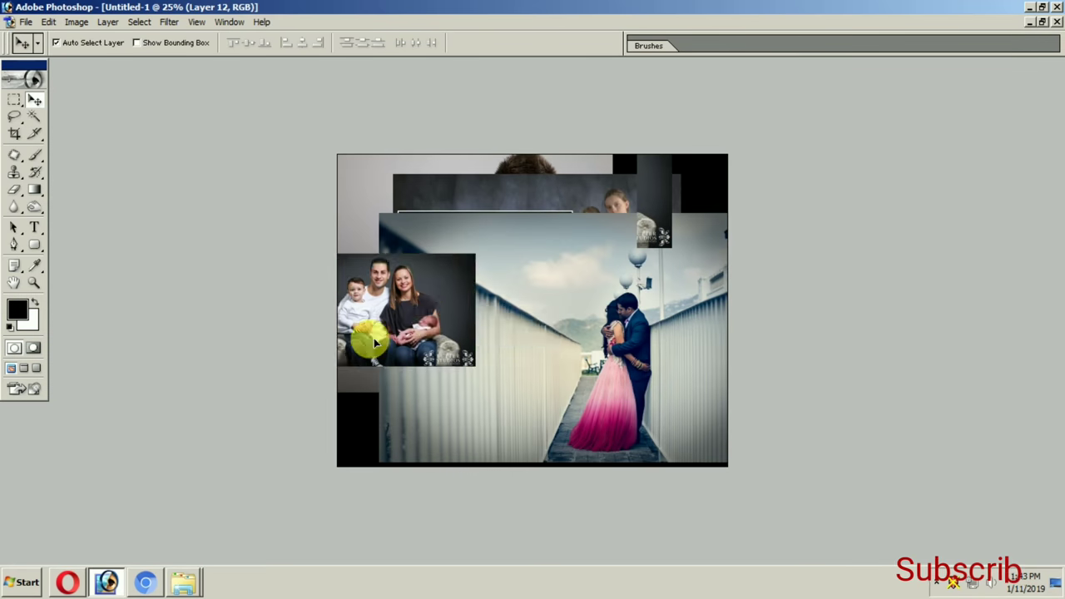
Step: Shrink the wedding photo toward the lower right and the family photo at bottom-left
{"action": "left_click", "coordinate": [663, 347]}
{"action": "key", "text": "ctrl+t"}
{"action": "left_click_drag", "start_coordinate": [753, 217], "coordinate": [683, 244]}
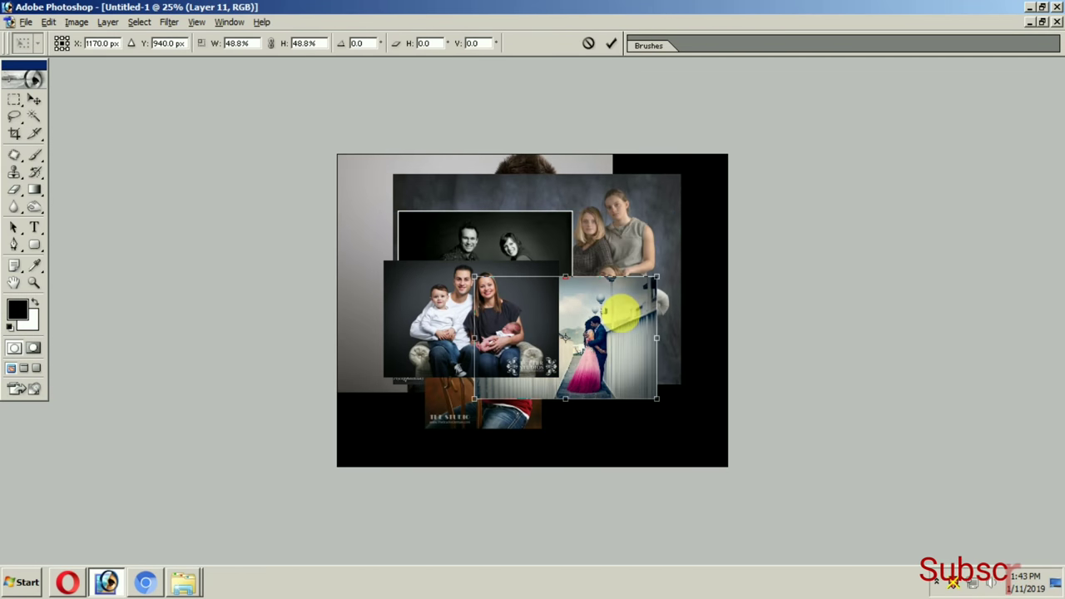
{"action": "mouse_move", "coordinate": [616, 333]}
{"action": "left_mouse_down"}
{"action": "mouse_move", "coordinate": [702, 399]}
{"action": "mouse_move", "coordinate": [644, 374]}
{"action": "left_mouse_up"}
{"action": "key", "text": "Return"}
{"action": "left_click_drag", "start_coordinate": [512, 348], "coordinate": [469, 392]}
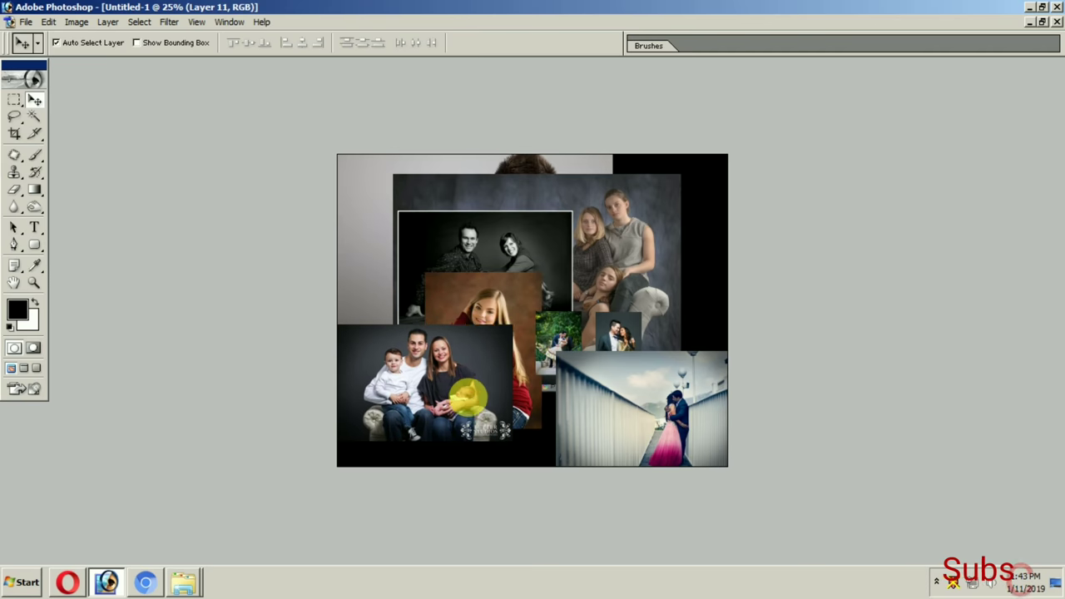
{"action": "key", "text": "ctrl+t"}
{"action": "key", "text": "Return"}
{"action": "mouse_move", "coordinate": [508, 331]}
{"action": "left_mouse_down"}
{"action": "mouse_move", "coordinate": [480, 349]}
{"action": "mouse_move", "coordinate": [660, 247]}
{"action": "left_mouse_up"}
{"action": "key", "text": "ctrl+t"}
Step: Shrink the red-dress girl, black-and-white family and sofa group photos into the top-right
{"action": "left_click_drag", "start_coordinate": [591, 351], "coordinate": [656, 270]}
{"action": "key", "text": "Return"}
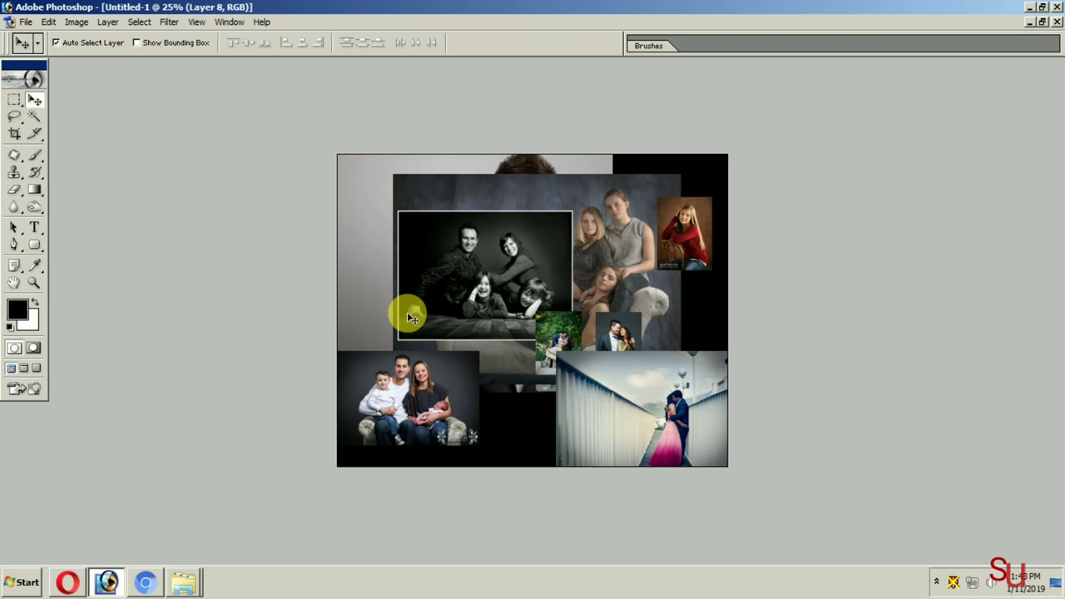
{"action": "key", "text": "ctrl+t"}
{"action": "left_click_drag", "start_coordinate": [571, 339], "coordinate": [497, 284]}
{"action": "key", "text": "Return"}
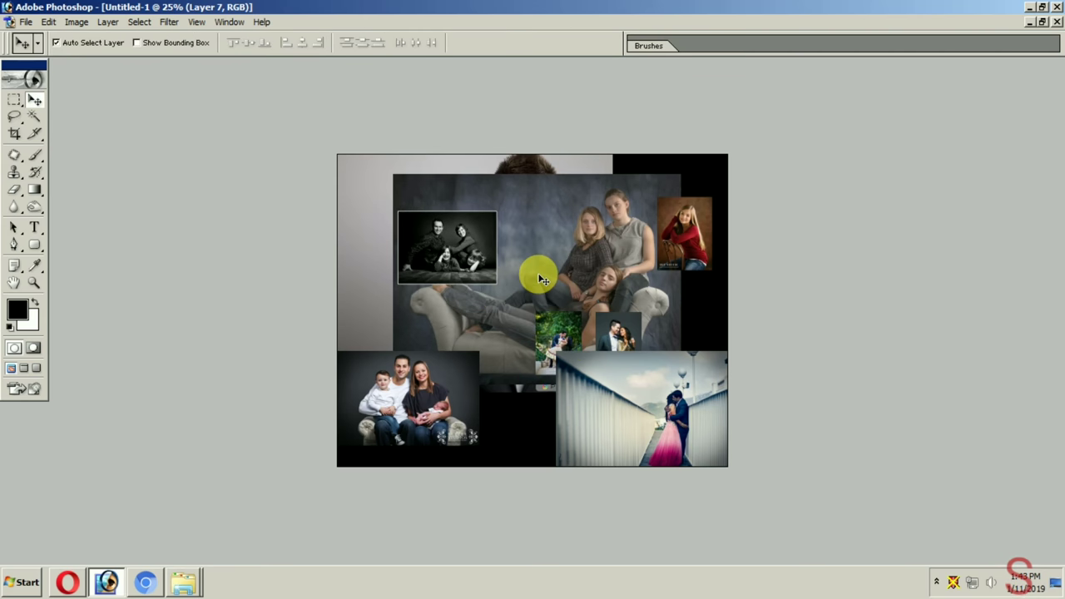
{"action": "left_click", "coordinate": [538, 276]}
{"action": "key", "text": "ctrl+t"}
{"action": "mouse_move", "coordinate": [681, 177]}
{"action": "left_mouse_down"}
{"action": "mouse_move", "coordinate": [586, 242]}
{"action": "mouse_move", "coordinate": [618, 185]}
{"action": "left_mouse_up"}
{"action": "key", "text": "Return"}
Step: Shrink the man's portrait into the top-left, another photo to about 61%, and a family photo
{"action": "key", "text": "ctrl+t"}
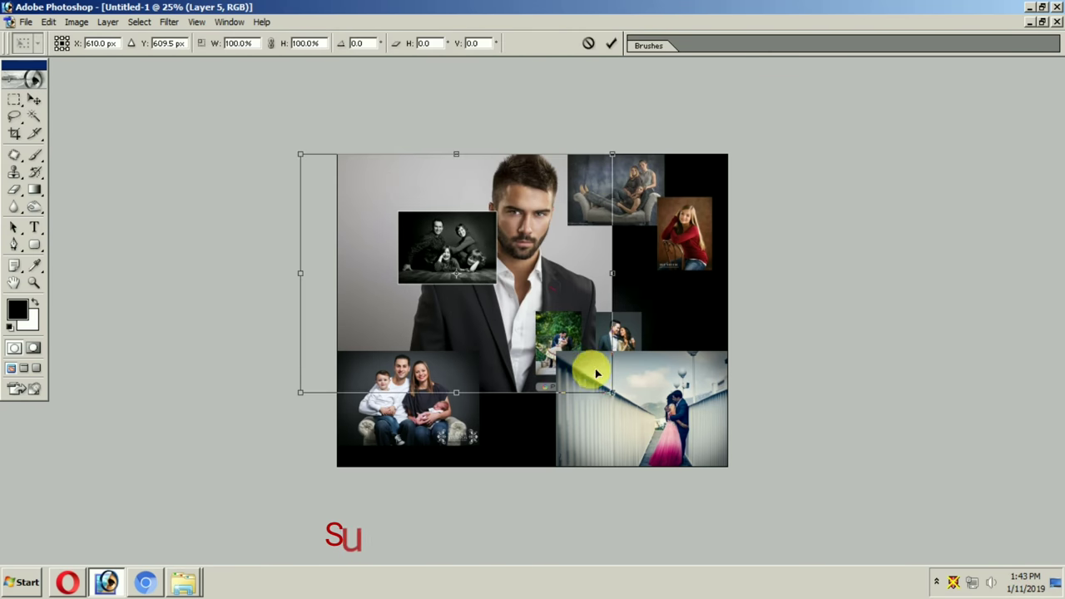
{"action": "mouse_move", "coordinate": [610, 395]}
{"action": "left_mouse_down"}
{"action": "mouse_move", "coordinate": [361, 172]}
{"action": "mouse_move", "coordinate": [357, 191]}
{"action": "left_mouse_up"}
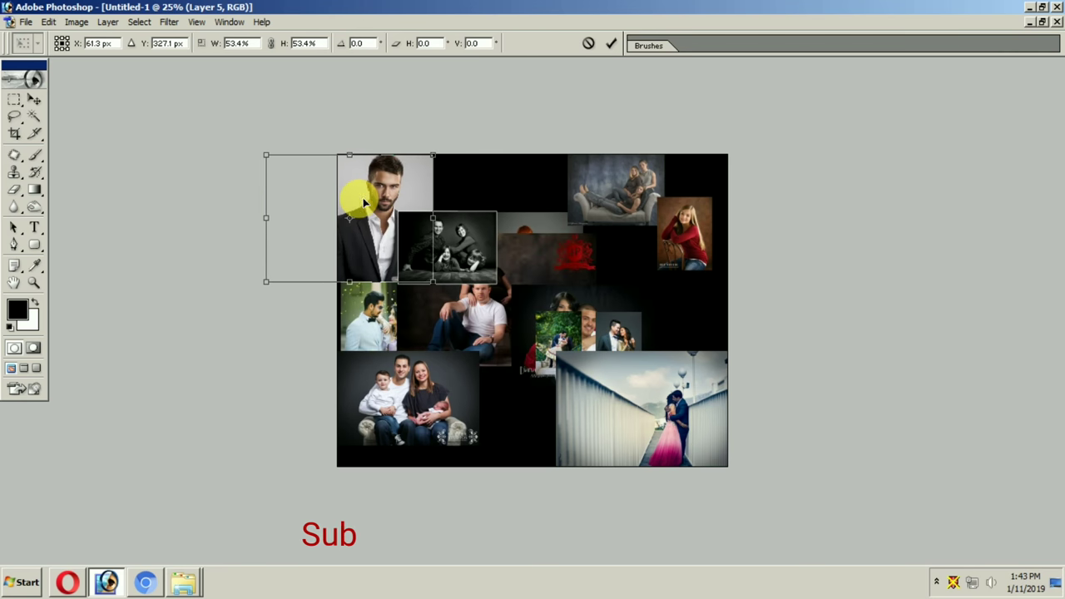
{"action": "key", "text": "Return"}
{"action": "left_click_drag", "start_coordinate": [481, 296], "coordinate": [481, 308]}
{"action": "key", "text": "ctrl+t"}
{"action": "mouse_move", "coordinate": [602, 257]}
{"action": "left_mouse_down"}
{"action": "mouse_move", "coordinate": [564, 261]}
{"action": "mouse_move", "coordinate": [628, 277]}
{"action": "left_mouse_up"}
{"action": "key", "text": "Return"}
{"action": "left_click_drag", "start_coordinate": [510, 286], "coordinate": [488, 245]}
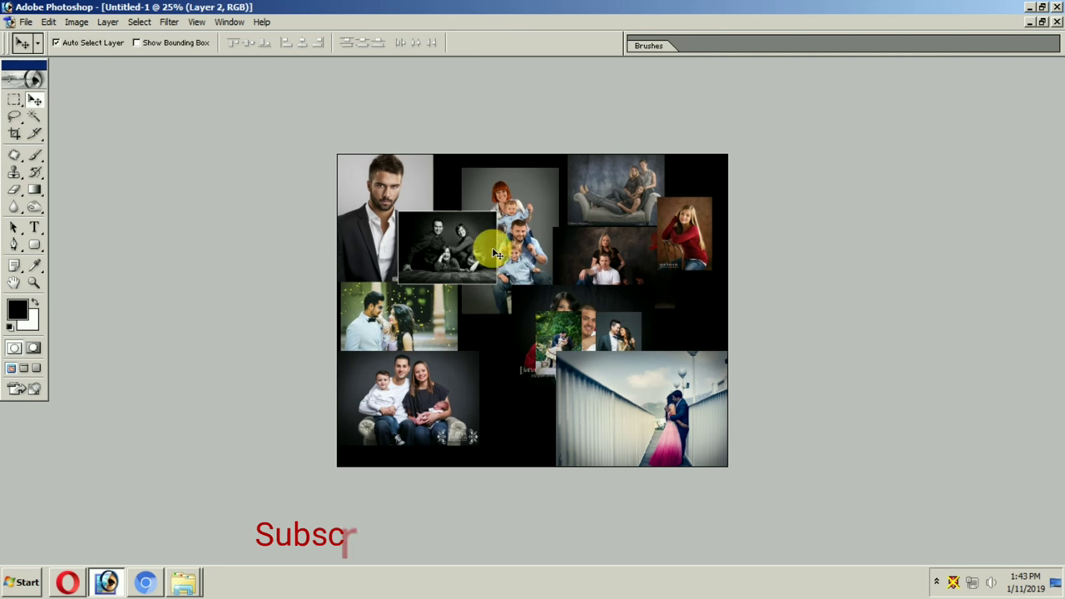
{"action": "key", "text": "ctrl+t"}
{"action": "left_click_drag", "start_coordinate": [560, 314], "coordinate": [507, 250]}
{"action": "key", "text": "Return"}
Step: Shrink the green couple photo and the bridal photo into the bottom-right corner
{"action": "mouse_move", "coordinate": [552, 337]}
{"action": "left_mouse_down"}
{"action": "mouse_move", "coordinate": [517, 412]}
{"action": "mouse_move", "coordinate": [518, 327]}
{"action": "mouse_move", "coordinate": [590, 321]}
{"action": "mouse_move", "coordinate": [582, 309]}
{"action": "mouse_move", "coordinate": [546, 314]}
{"action": "left_mouse_up"}
{"action": "key", "text": "ctrl+t"}
{"action": "key", "text": "Return"}
{"action": "key", "text": "ctrl+t"}
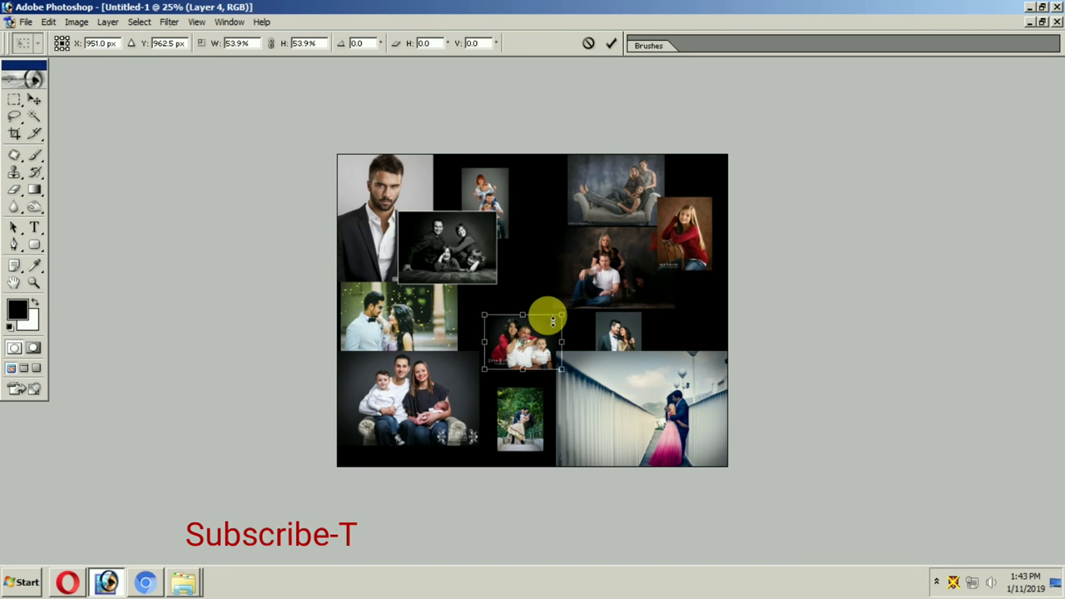
{"action": "key", "text": "Return"}
{"action": "left_click_drag", "start_coordinate": [647, 262], "coordinate": [616, 253]}
{"action": "left_click_drag", "start_coordinate": [624, 432], "coordinate": [597, 394]}
{"action": "key", "text": "ctrl+t"}
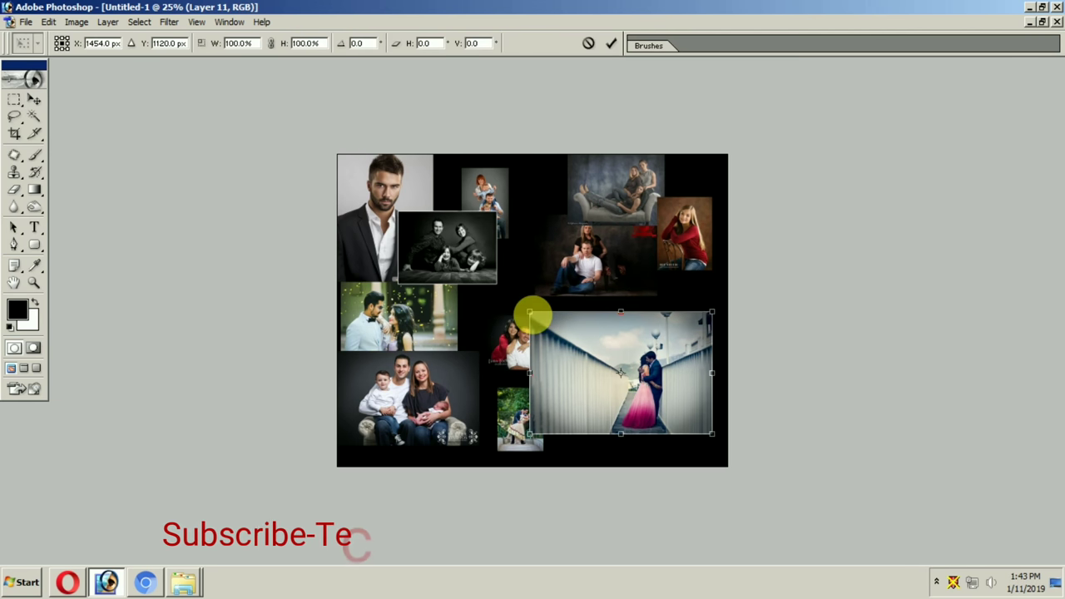
{"action": "left_click_drag", "start_coordinate": [533, 311], "coordinate": [632, 419]}
{"action": "key", "text": "Return"}
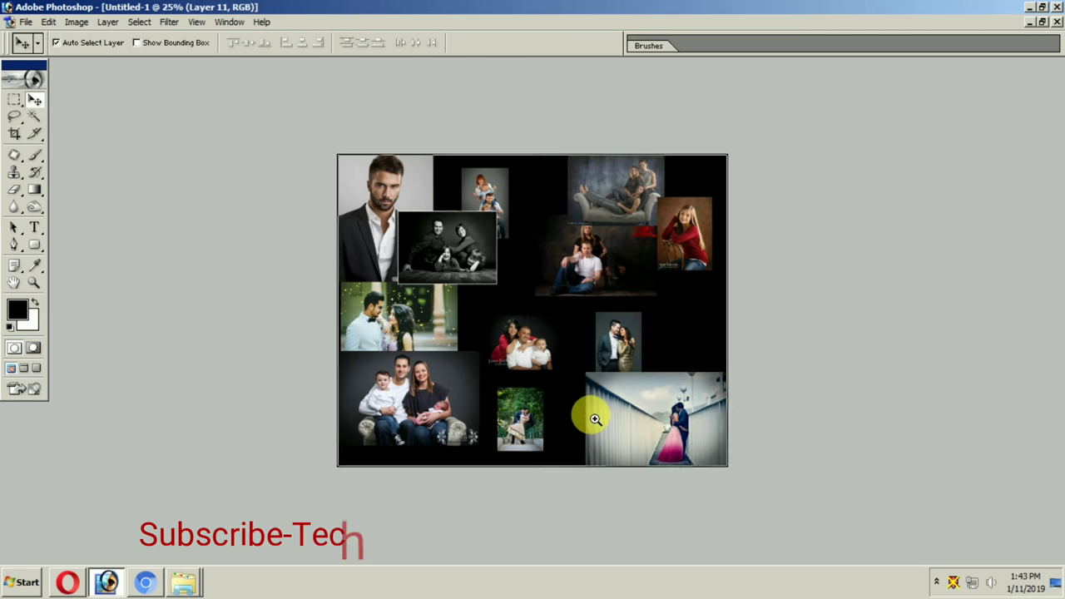
Step: At 33.3% zoom, move the couple photo top-left and shrink the suit-man photo beside it
{"action": "key", "text": "ctrl+plus"}
{"action": "left_click_drag", "start_coordinate": [421, 219], "coordinate": [546, 284]}
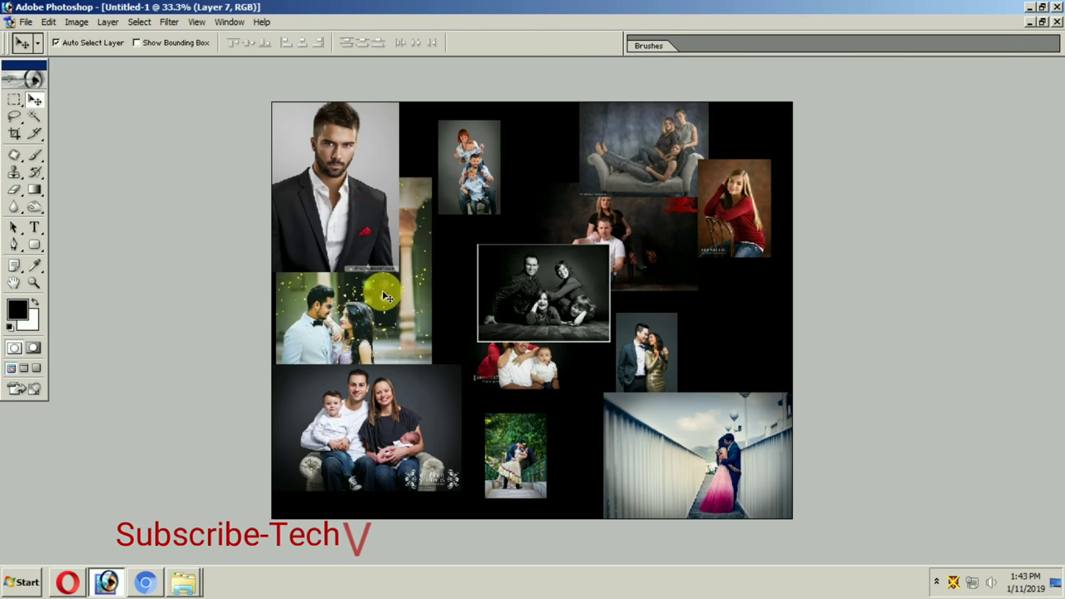
{"action": "left_click_drag", "start_coordinate": [342, 194], "coordinate": [510, 339]}
{"action": "left_click_drag", "start_coordinate": [338, 286], "coordinate": [340, 119]}
{"action": "left_click", "coordinate": [409, 300]}
{"action": "left_click_drag", "start_coordinate": [410, 299], "coordinate": [316, 275]}
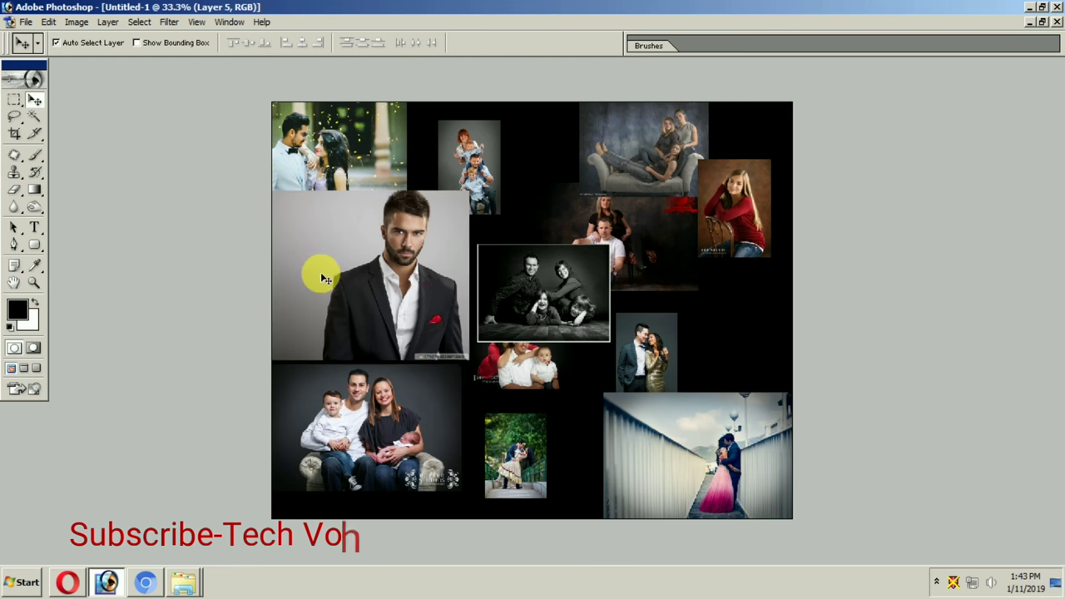
{"action": "key", "text": "ctrl+t"}
{"action": "mouse_move", "coordinate": [468, 204]}
{"action": "left_mouse_down"}
{"action": "mouse_move", "coordinate": [435, 209]}
{"action": "mouse_move", "coordinate": [398, 237]}
{"action": "left_mouse_up"}
{"action": "key", "text": "Return"}
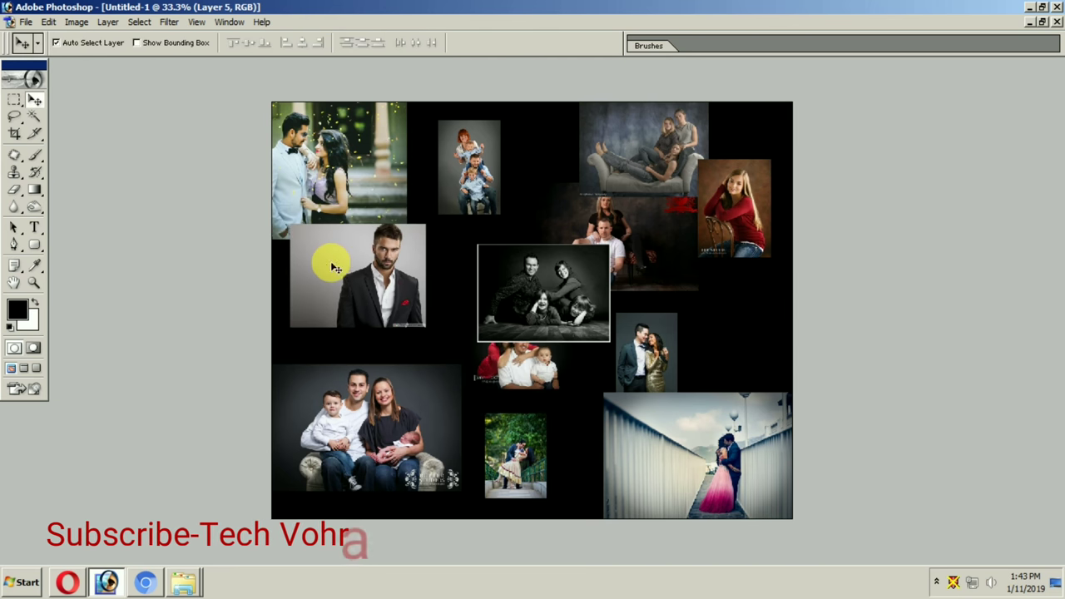
Step: Rearrange the family, baby, green couple, black-and-white, sofa group, red-shirt girl and suit-man photos
{"action": "left_click_drag", "start_coordinate": [352, 452], "coordinate": [306, 480]}
{"action": "left_click_drag", "start_coordinate": [518, 368], "coordinate": [464, 418]}
{"action": "left_click_drag", "start_coordinate": [516, 466], "coordinate": [565, 465]}
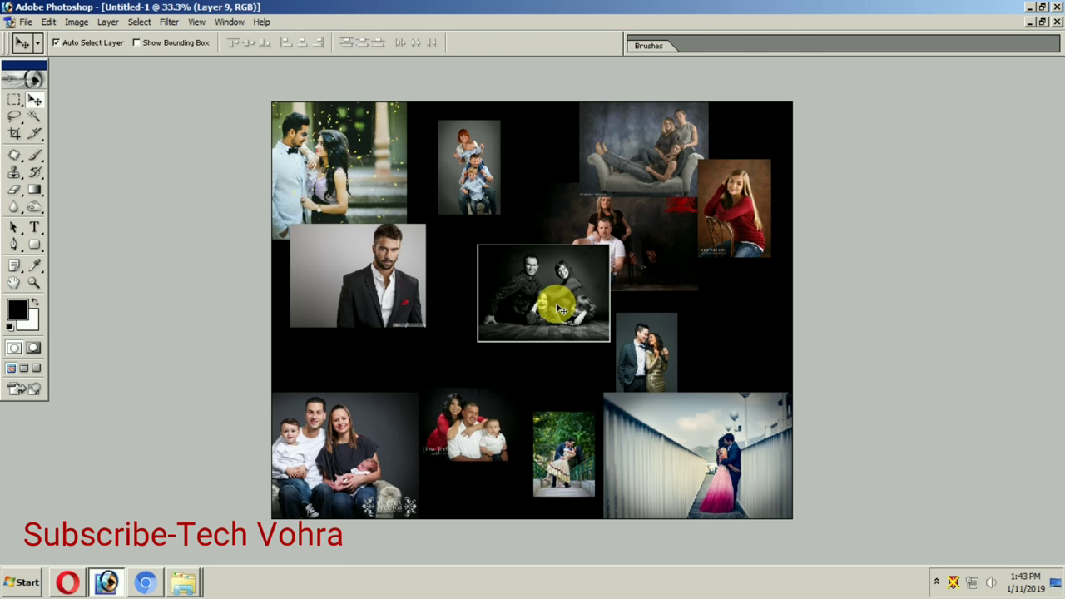
{"action": "left_click_drag", "start_coordinate": [557, 304], "coordinate": [545, 318]}
{"action": "mouse_move", "coordinate": [641, 185]}
{"action": "left_mouse_down"}
{"action": "mouse_move", "coordinate": [677, 171]}
{"action": "mouse_move", "coordinate": [730, 179]}
{"action": "mouse_move", "coordinate": [751, 270]}
{"action": "left_mouse_up"}
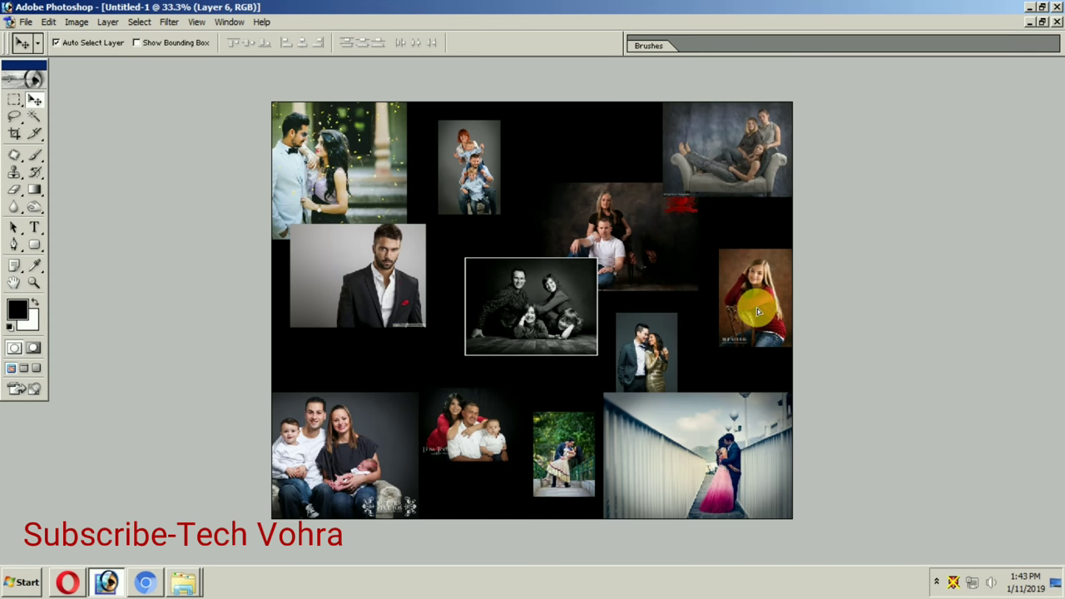
{"action": "left_click_drag", "start_coordinate": [625, 241], "coordinate": [583, 175]}
{"action": "left_click_drag", "start_coordinate": [391, 284], "coordinate": [406, 336]}
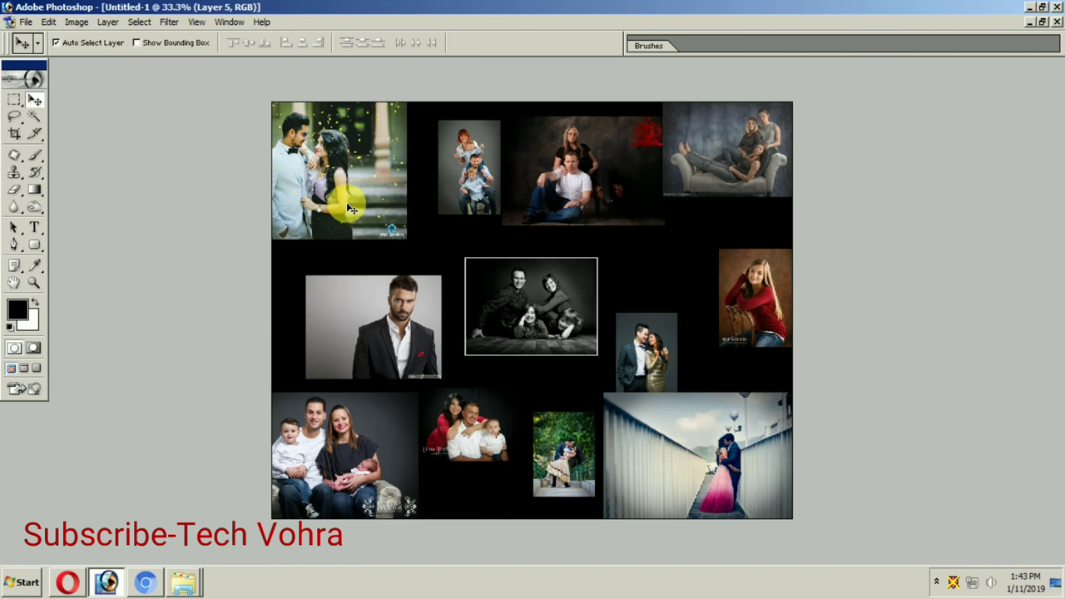
Step: Enlarge the top-left couple photo to 123.4% to fill its corner
{"action": "left_click", "coordinate": [345, 202]}
{"action": "key", "text": "ctrl+t"}
{"action": "left_click_drag", "start_coordinate": [406, 223], "coordinate": [493, 285]}
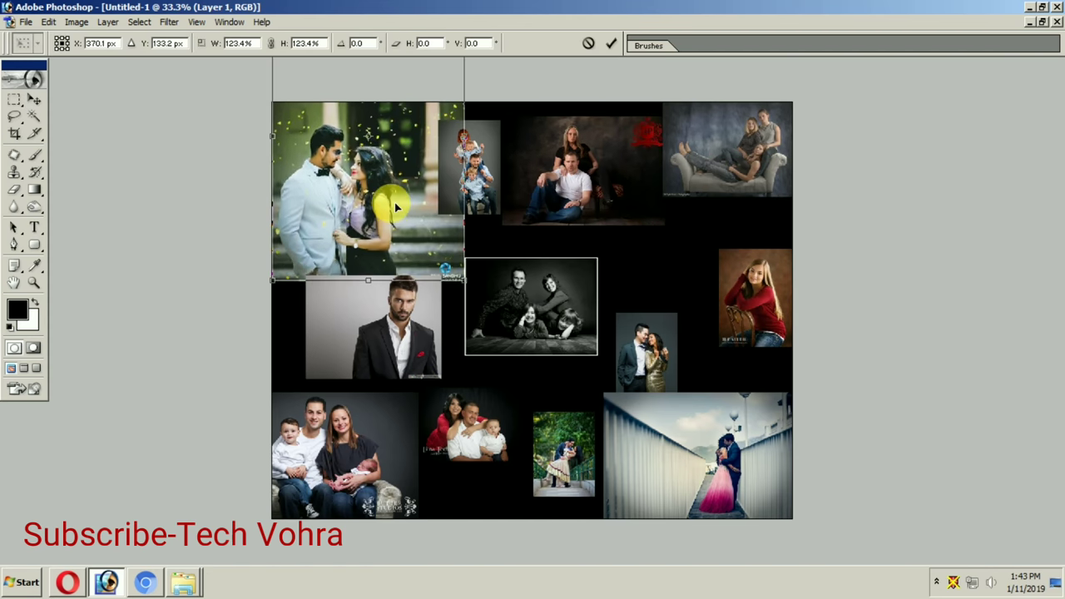
{"action": "double_click", "coordinate": [364, 204]}
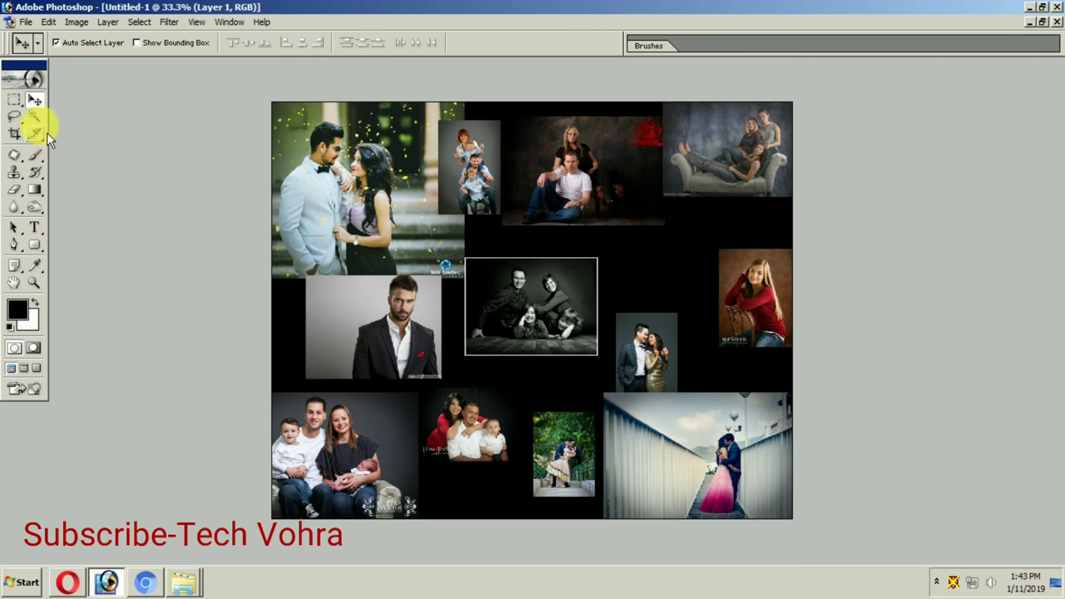
Step: Fade the couple photo's right edge into black with a soft 300 px Eraser
{"action": "key", "text": "e"}
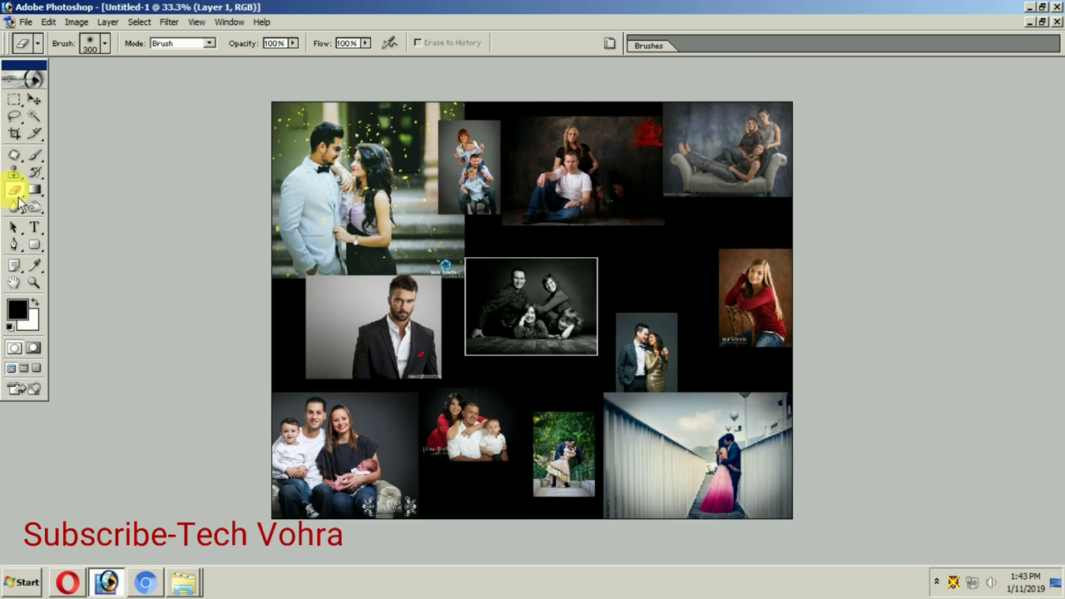
{"action": "left_click", "coordinate": [22, 195]}
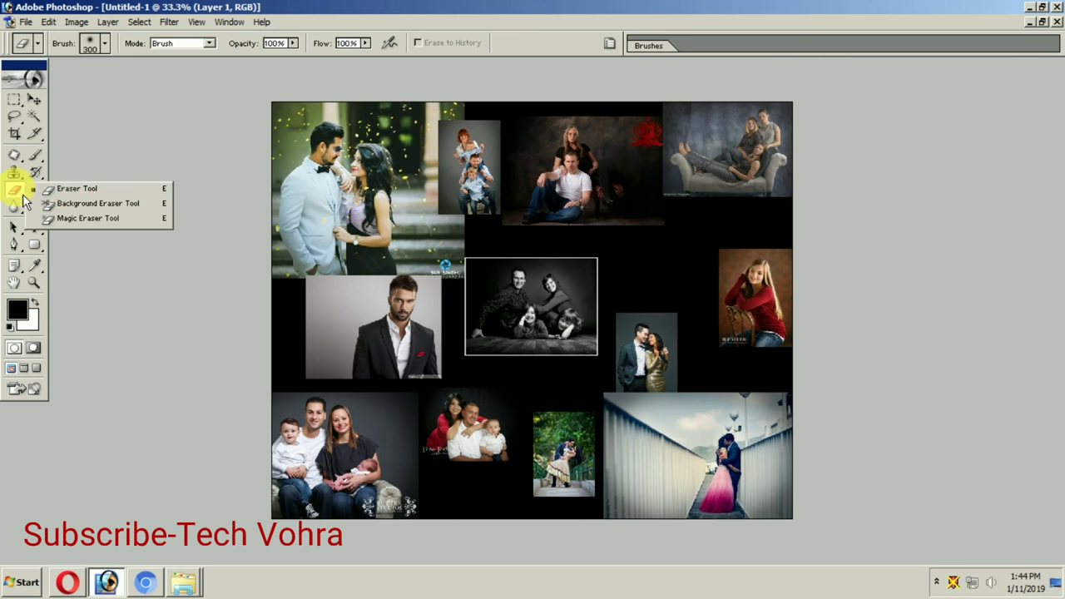
{"action": "left_click", "coordinate": [82, 189]}
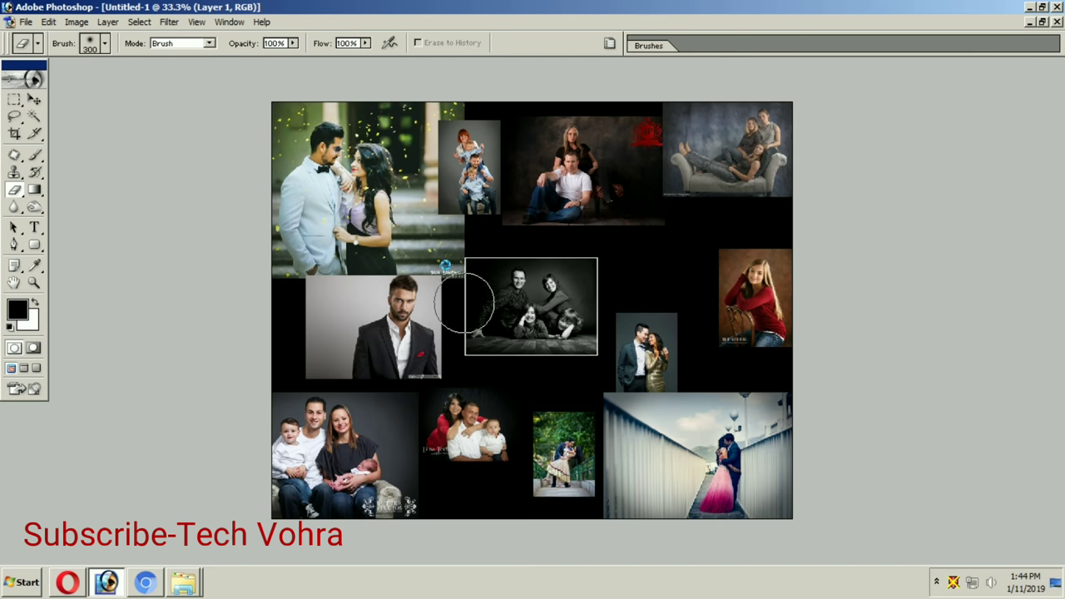
{"action": "mouse_move", "coordinate": [463, 304]}
{"action": "left_mouse_down"}
{"action": "mouse_move", "coordinate": [447, 287]}
{"action": "mouse_move", "coordinate": [267, 295]}
{"action": "mouse_move", "coordinate": [530, 296]}
{"action": "left_mouse_up"}
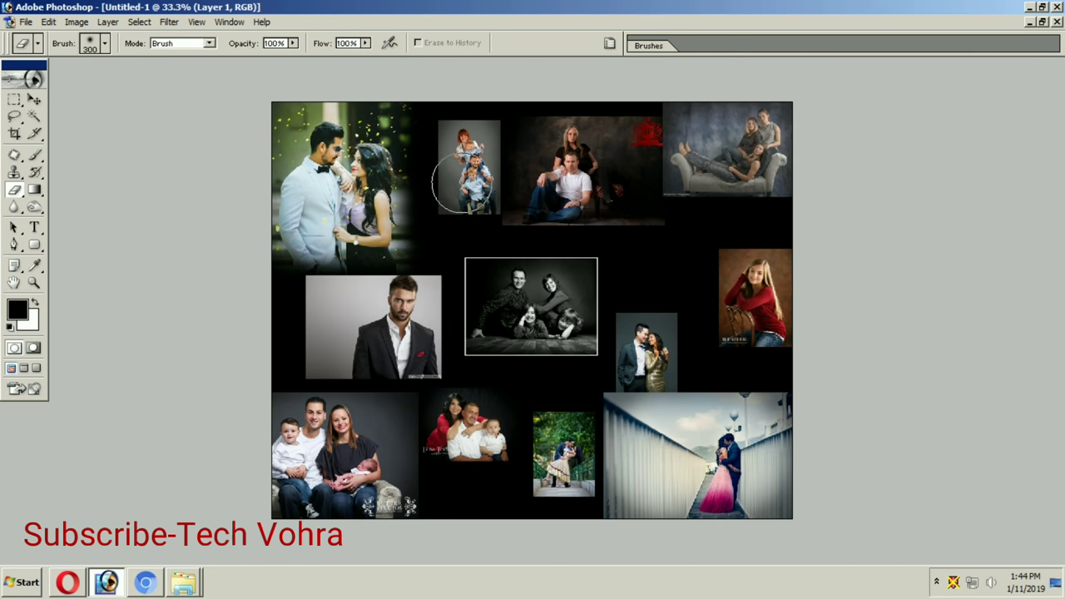
Step: Move the shoulder-ride family photo beside the couple and enlarge it to 185%
{"action": "key", "text": "v"}
{"action": "left_click_drag", "start_coordinate": [494, 155], "coordinate": [452, 202]}
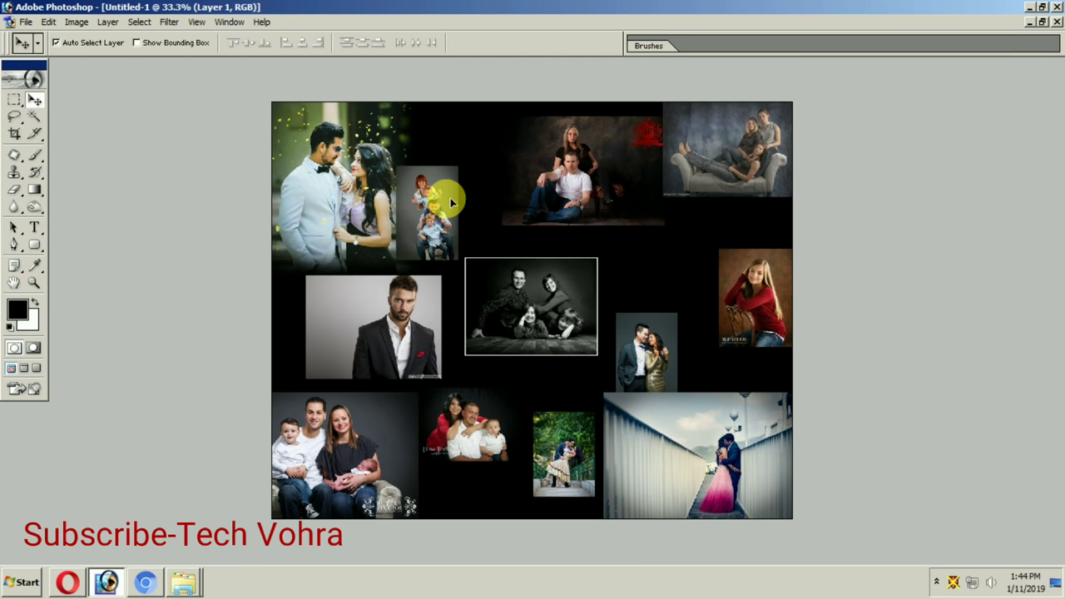
{"action": "key", "text": "ctrl+t"}
{"action": "left_click_drag", "start_coordinate": [458, 165], "coordinate": [507, 89]}
{"action": "left_click_drag", "start_coordinate": [475, 147], "coordinate": [466, 156]}
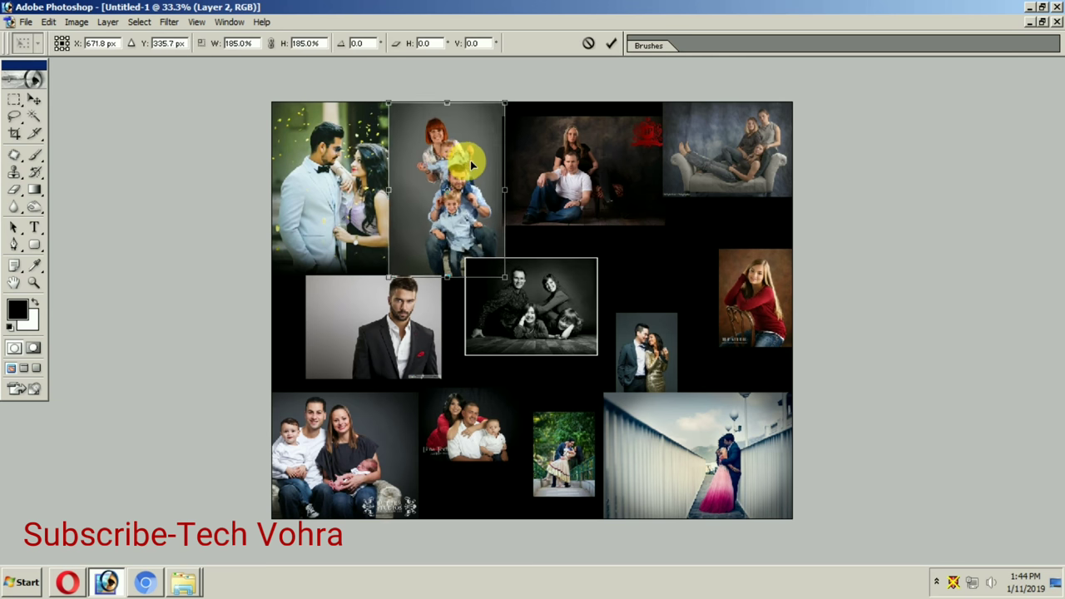
{"action": "double_click", "coordinate": [446, 162]}
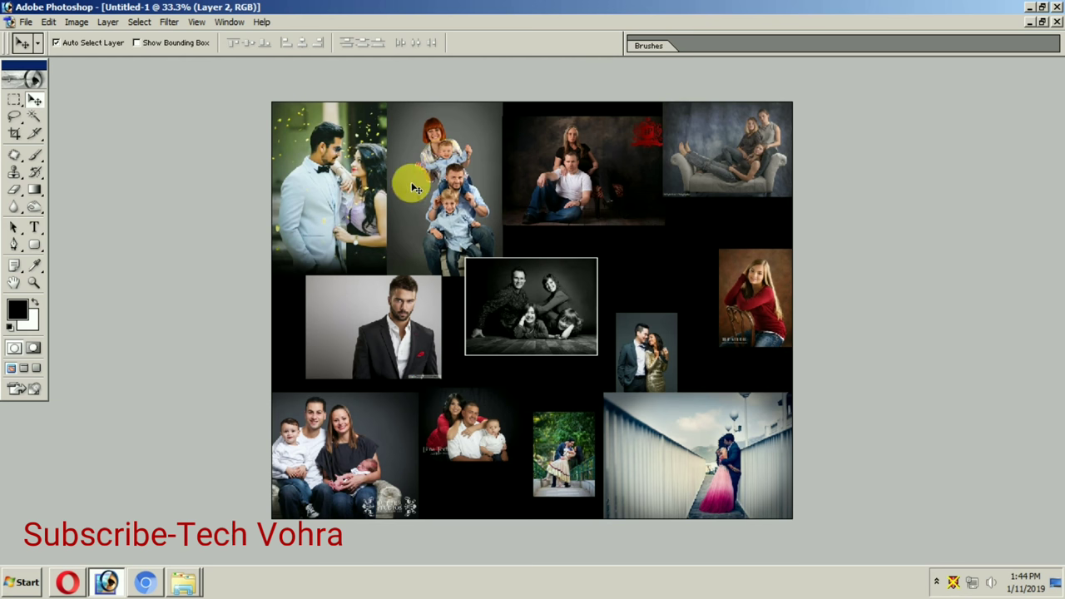
Step: Erase the seam between the two photos and the family photo's right edge at 250 px
{"action": "key", "text": "e"}
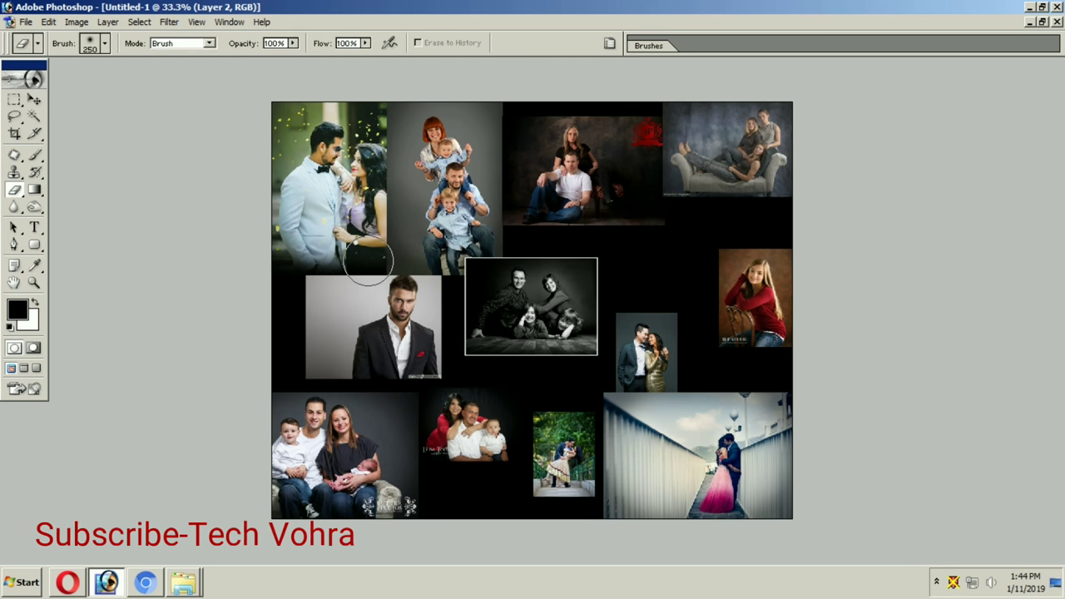
{"action": "left_click_drag", "start_coordinate": [366, 274], "coordinate": [369, 107]}
{"action": "key", "text": "bracketleft"}
{"action": "mouse_move", "coordinate": [452, 74]}
{"action": "left_mouse_down"}
{"action": "mouse_move", "coordinate": [509, 161]}
{"action": "mouse_move", "coordinate": [516, 269]}
{"action": "left_mouse_up"}
Step: Enlarge the man's portrait to about 157%, tilting it slightly and shifting it left
{"action": "key", "text": "v"}
{"action": "left_click", "coordinate": [369, 325]}
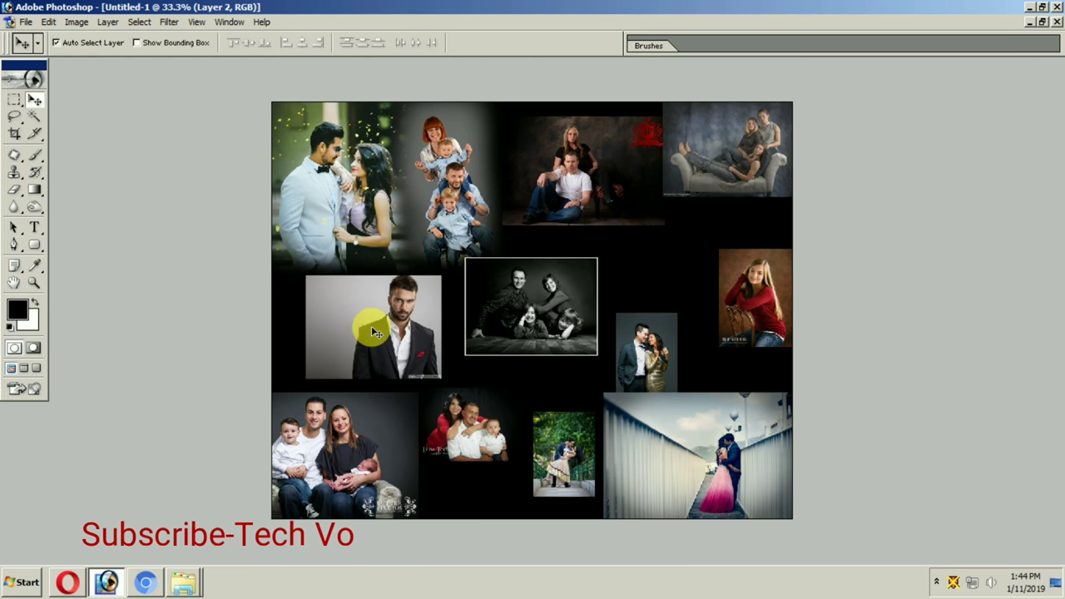
{"action": "key", "text": "ctrl+t"}
{"action": "mouse_move", "coordinate": [444, 276]}
{"action": "left_mouse_down"}
{"action": "mouse_move", "coordinate": [483, 247]}
{"action": "mouse_move", "coordinate": [502, 214]}
{"action": "left_mouse_up"}
{"action": "left_click_drag", "start_coordinate": [431, 251], "coordinate": [405, 254]}
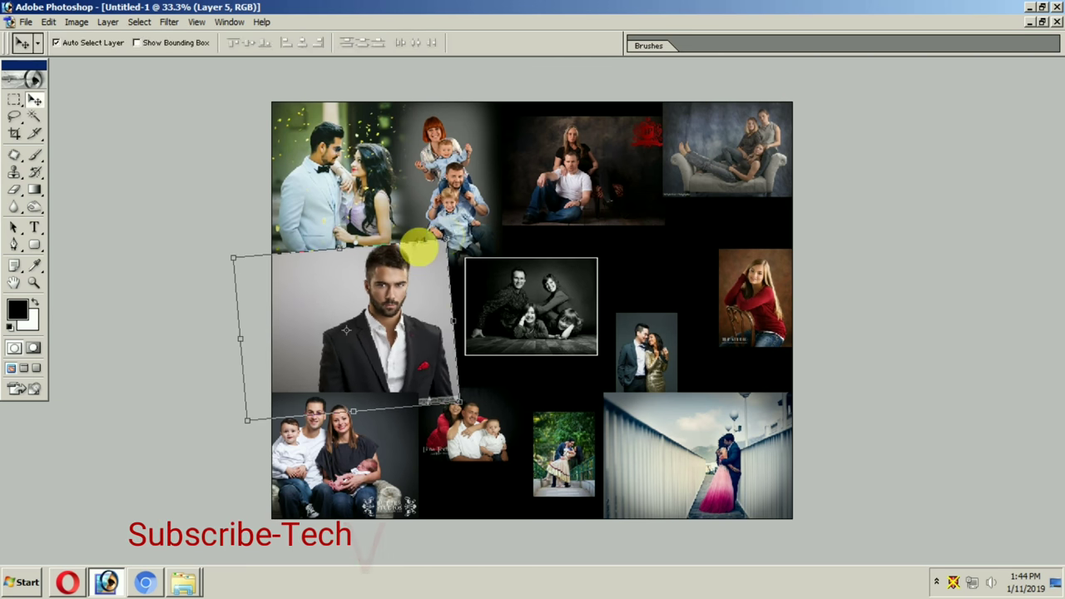
{"action": "key", "text": "Return"}
Step: Rearrange the family photos, then send the wedding photo back a layer and enlarge it bottom-left
{"action": "left_click_drag", "start_coordinate": [439, 428], "coordinate": [663, 417]}
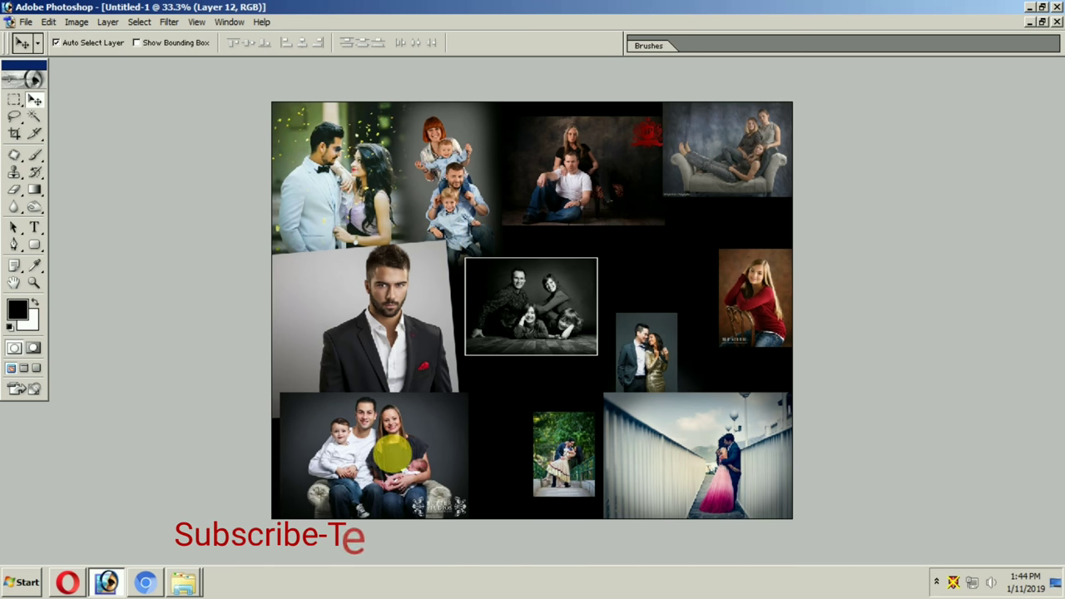
{"action": "mouse_move", "coordinate": [388, 457]}
{"action": "left_mouse_down"}
{"action": "mouse_move", "coordinate": [379, 454]}
{"action": "mouse_move", "coordinate": [666, 306]}
{"action": "left_mouse_up"}
{"action": "left_click_drag", "start_coordinate": [745, 454], "coordinate": [414, 455]}
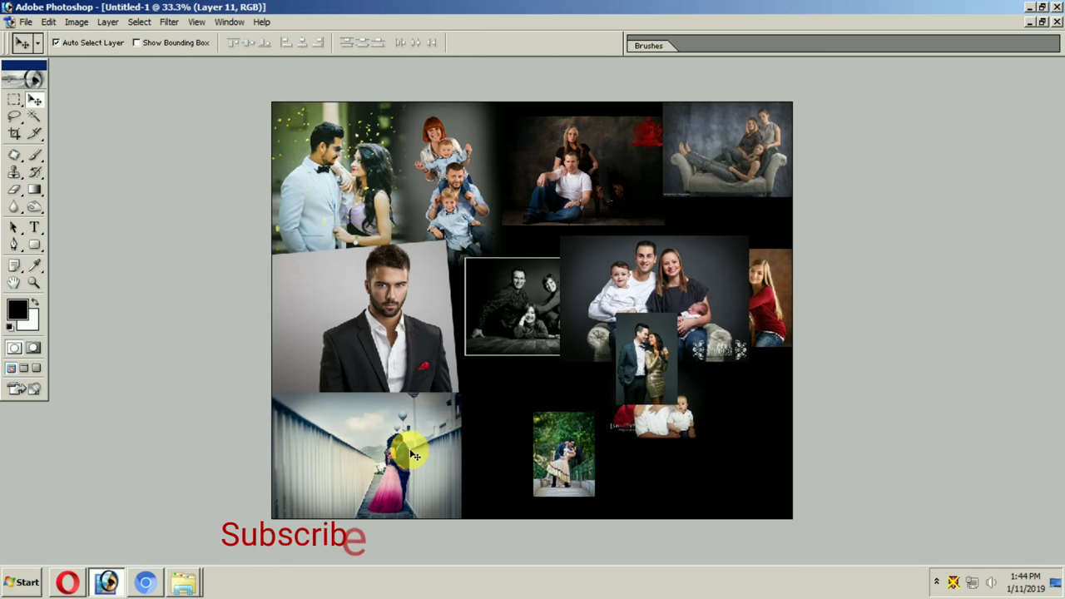
{"action": "key", "text": "ctrl+bracketleft"}
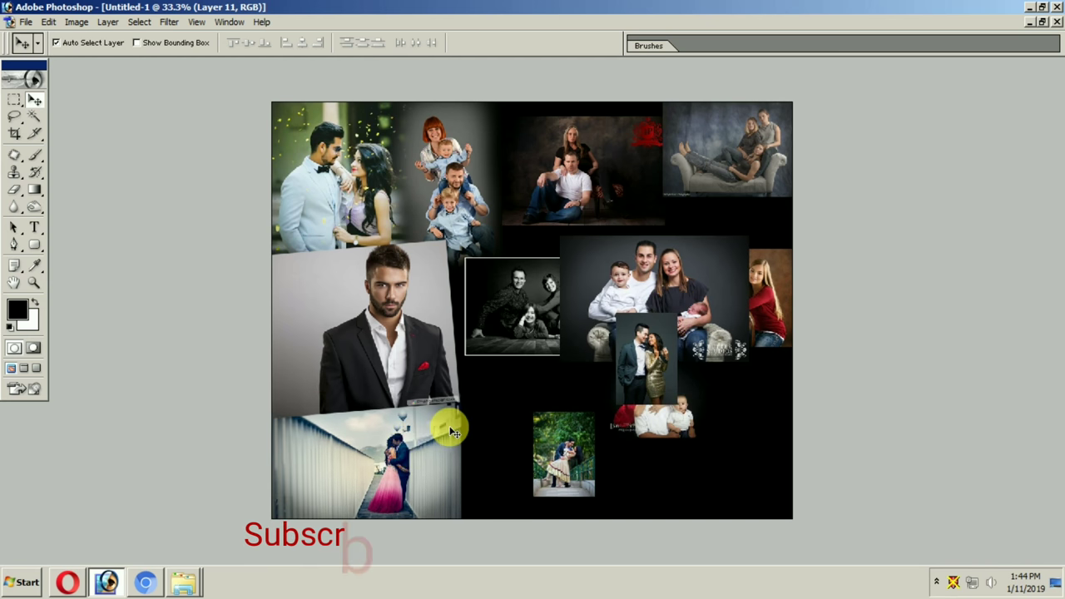
{"action": "key", "text": "ctrl+t"}
{"action": "mouse_move", "coordinate": [460, 406]}
{"action": "left_mouse_down"}
{"action": "mouse_move", "coordinate": [490, 371]}
{"action": "mouse_move", "coordinate": [492, 505]}
{"action": "mouse_move", "coordinate": [487, 335]}
{"action": "left_mouse_up"}
{"action": "key", "text": "Return"}
Step: Move the baby family photo down-right and scale the black-and-white photo up to about 138%
{"action": "key", "text": "e"}
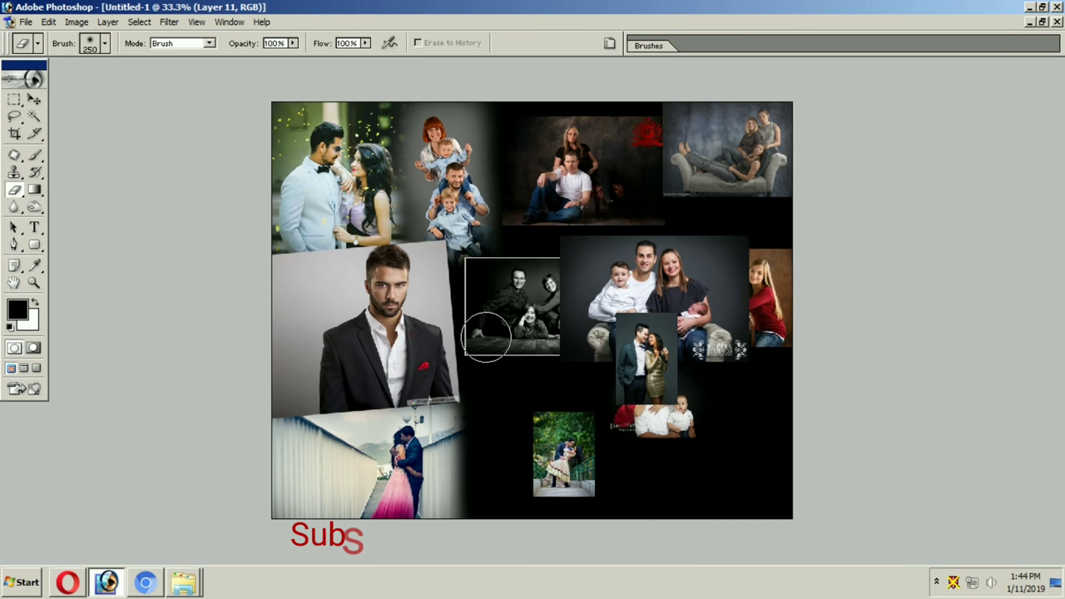
{"action": "key", "text": "v"}
{"action": "left_click_drag", "start_coordinate": [580, 286], "coordinate": [623, 393]}
{"action": "left_click_drag", "start_coordinate": [542, 324], "coordinate": [530, 311]}
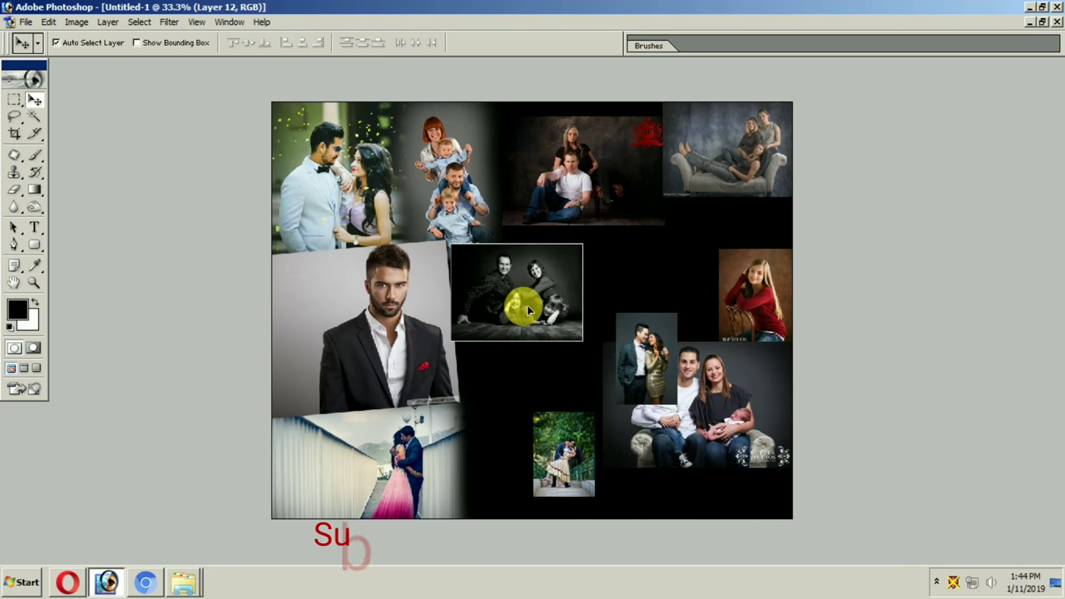
{"action": "key", "text": "ctrl+t"}
{"action": "left_click_drag", "start_coordinate": [582, 243], "coordinate": [614, 220]}
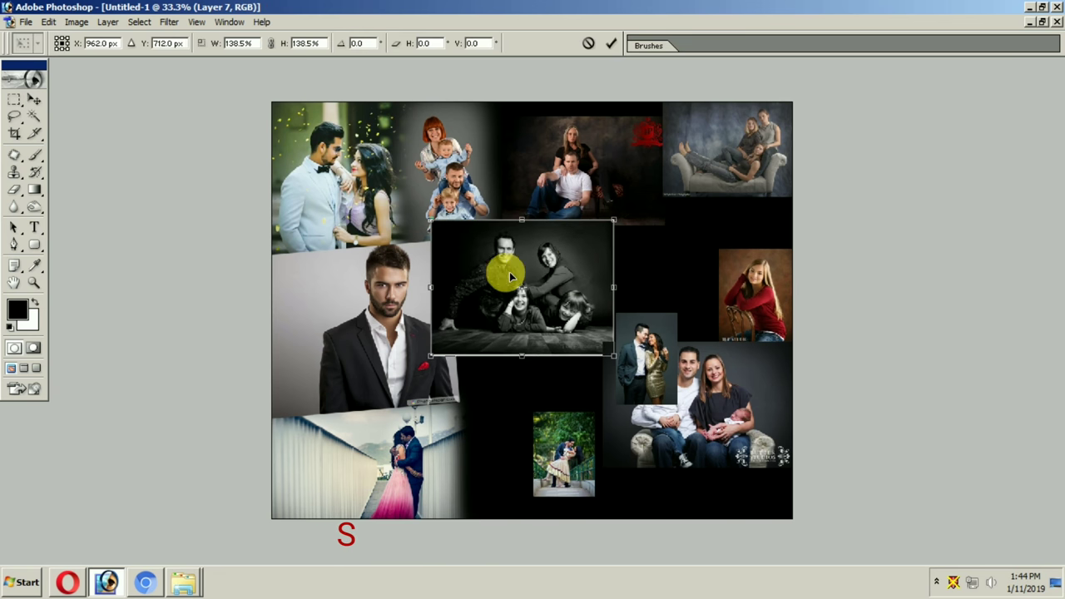
Step: Commit the enlarged black-and-white photo, then shift the sofa couple down-left and the dark family left
{"action": "key", "text": "Return"}
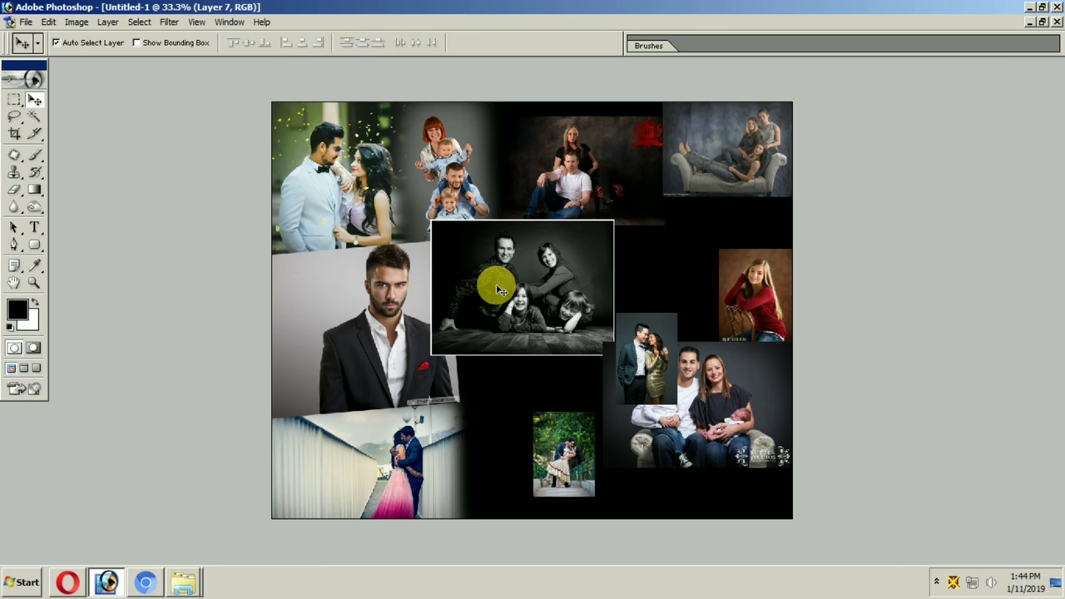
{"action": "left_click_drag", "start_coordinate": [493, 297], "coordinate": [496, 300]}
{"action": "left_click_drag", "start_coordinate": [729, 162], "coordinate": [704, 265]}
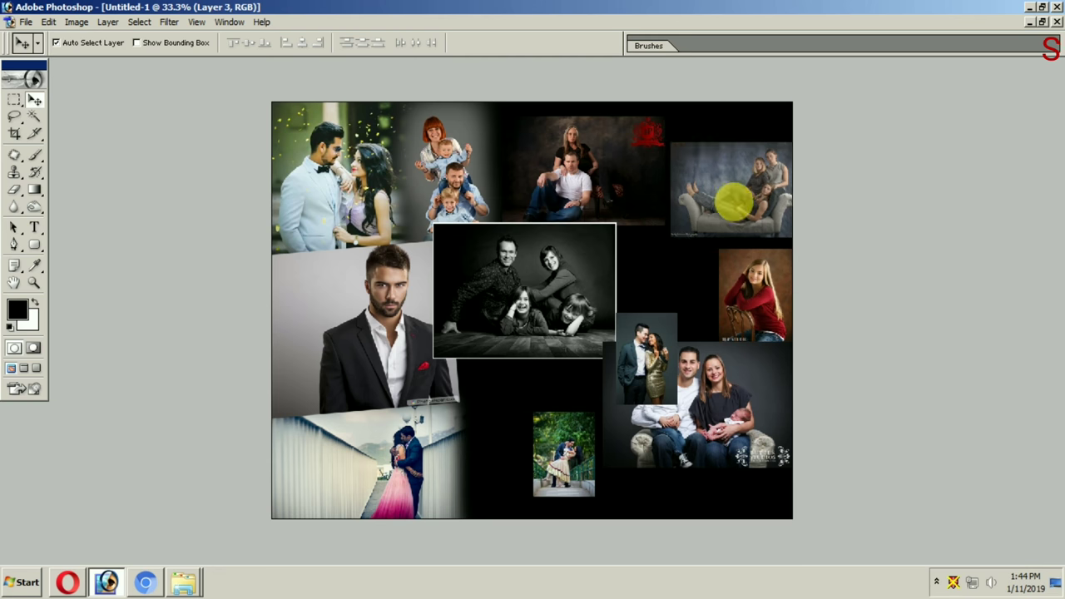
{"action": "left_click_drag", "start_coordinate": [602, 158], "coordinate": [586, 158]}
Step: Resize the dark family photo at the top, enlarging it then trimming it back slightly
{"action": "left_click", "coordinate": [587, 158]}
{"action": "key", "text": "ctrl+t"}
{"action": "left_click_drag", "start_coordinate": [648, 117], "coordinate": [694, 86]}
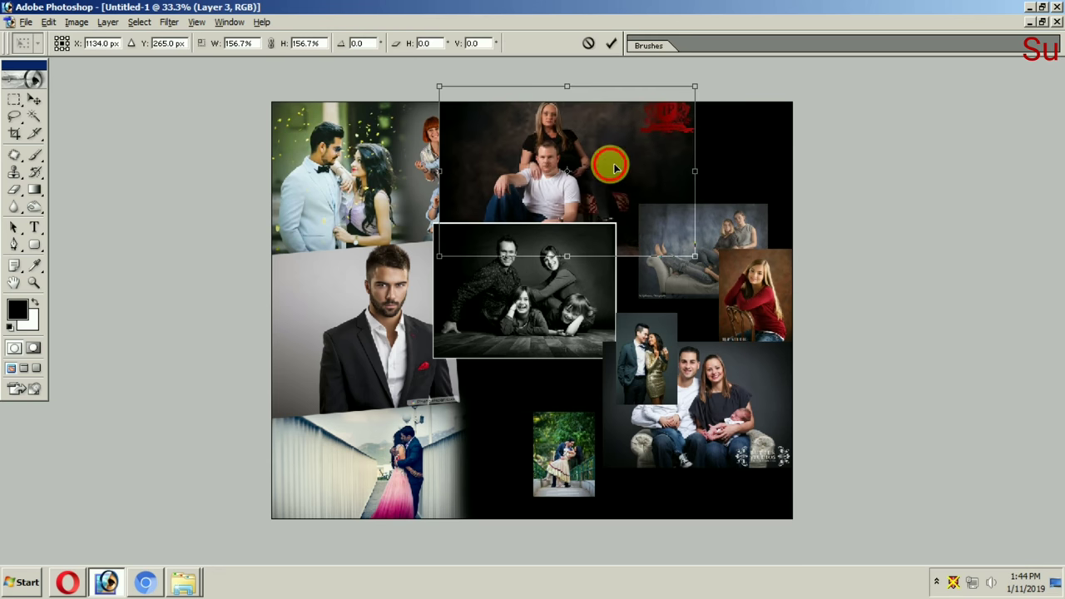
{"action": "left_click_drag", "start_coordinate": [613, 161], "coordinate": [624, 171]}
{"action": "left_click_drag", "start_coordinate": [696, 286], "coordinate": [691, 245]}
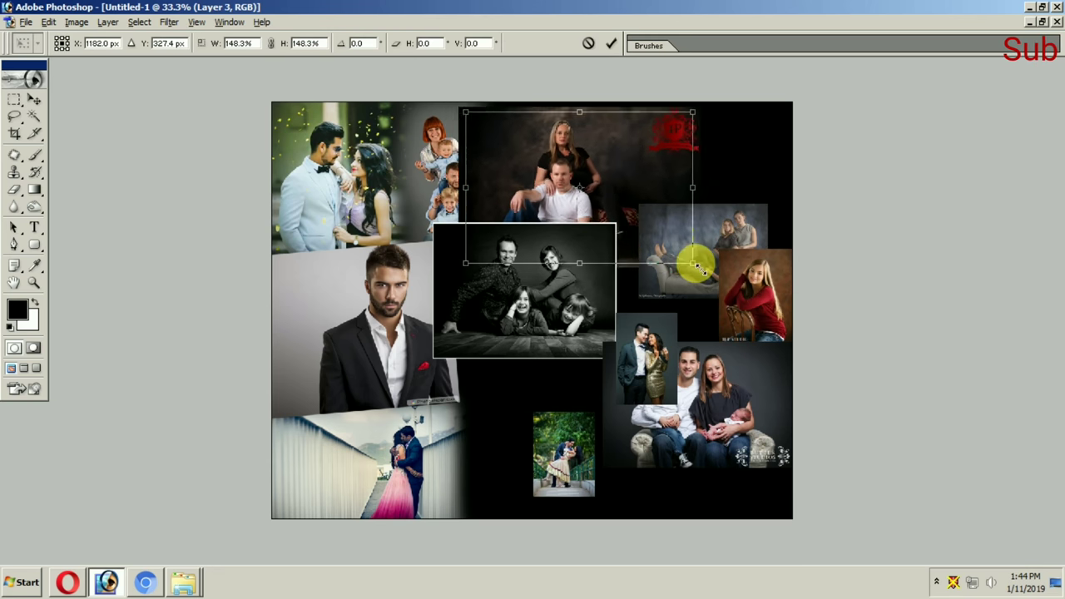
{"action": "key", "text": "Return"}
{"action": "key", "text": "e"}
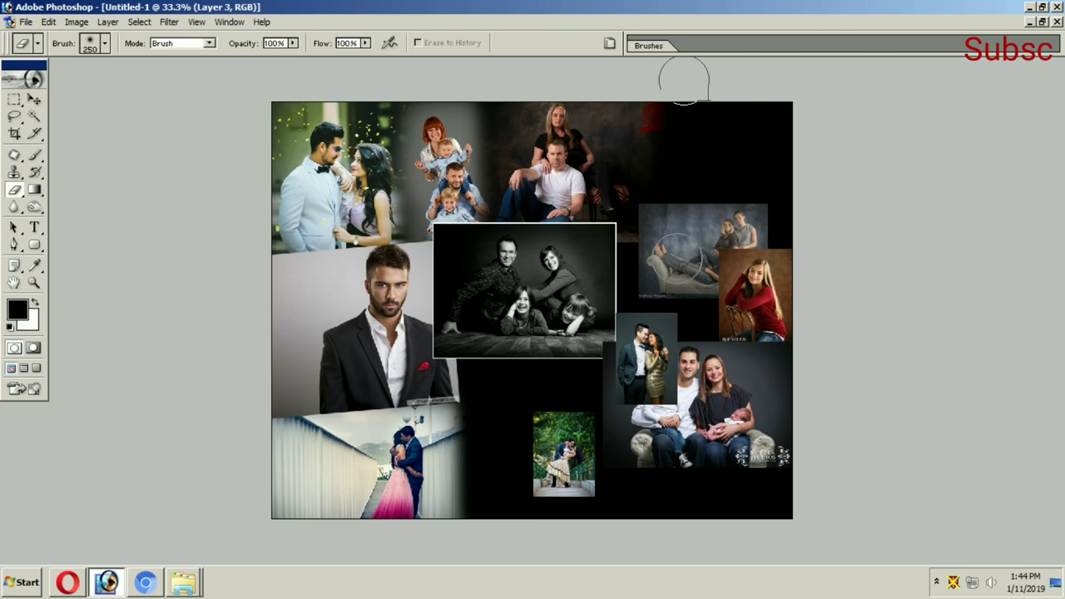
Step: Enlarge the sofa couple photo into the top-right corner and fade its left edge
{"action": "key", "text": "v"}
{"action": "left_click_drag", "start_coordinate": [696, 249], "coordinate": [688, 218]}
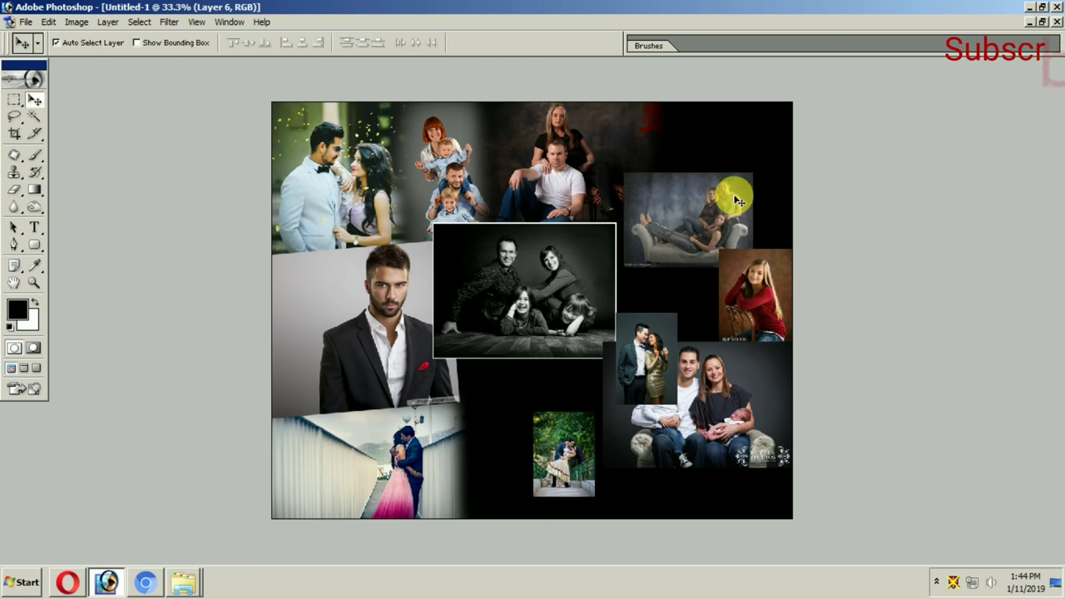
{"action": "key", "text": "ctrl+t"}
{"action": "left_click_drag", "start_coordinate": [758, 172], "coordinate": [804, 125]}
{"action": "left_click_drag", "start_coordinate": [737, 155], "coordinate": [742, 161]}
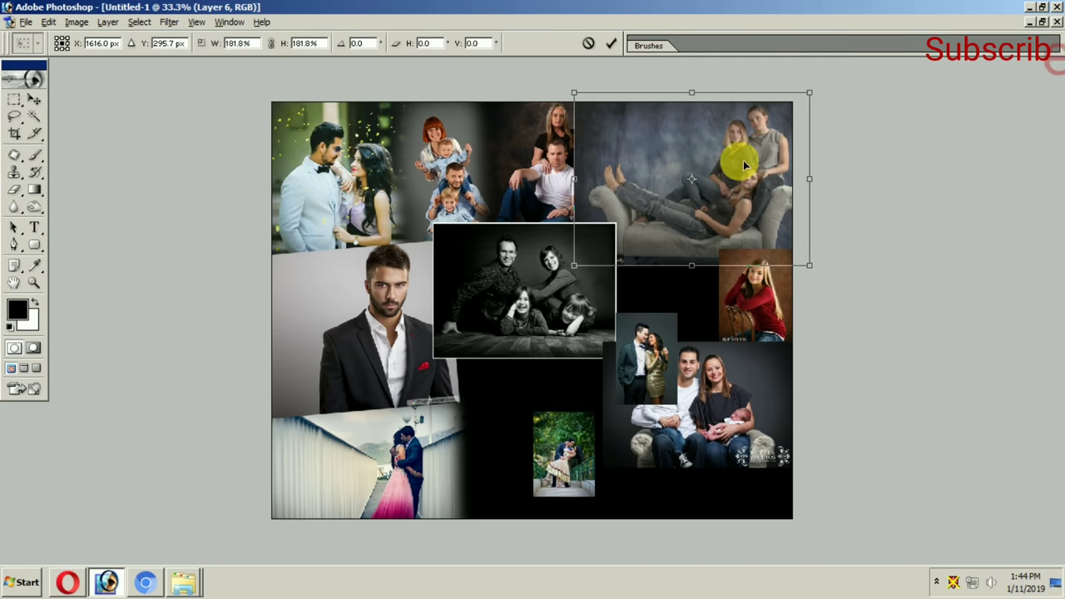
{"action": "key", "text": "Return"}
{"action": "key", "text": "e"}
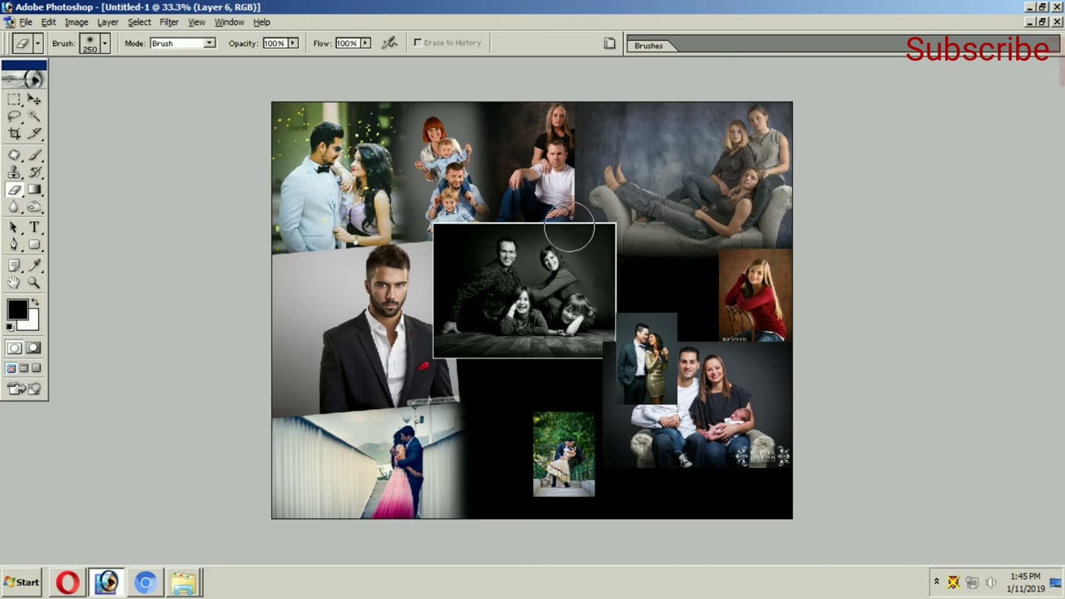
{"action": "left_click_drag", "start_coordinate": [570, 227], "coordinate": [561, 223]}
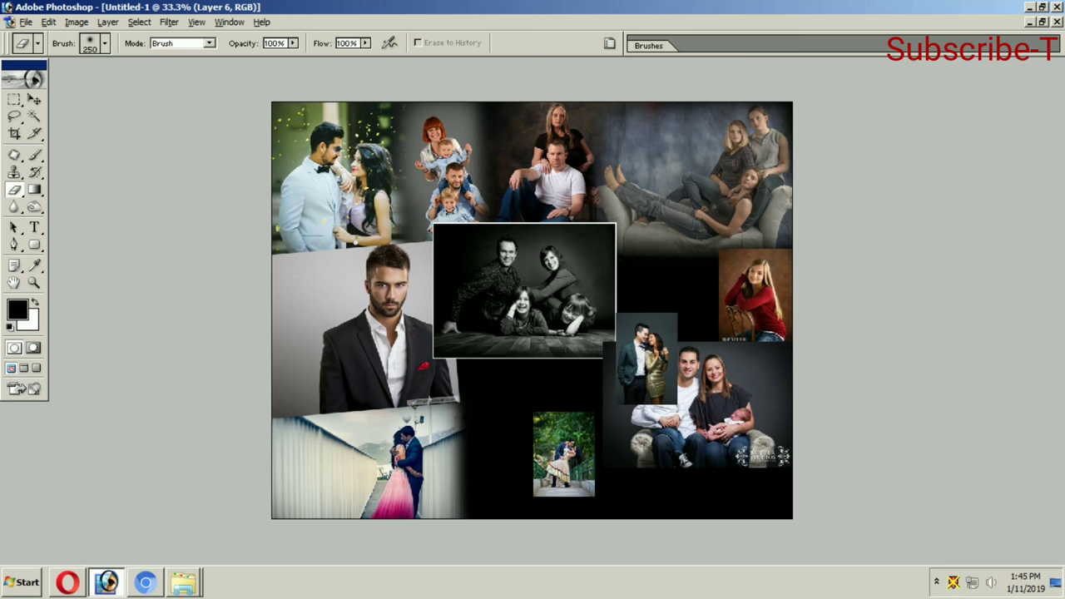
Step: Move the suit couple right, enlarge the garden wedding photo to about 205%, and fade its right edge
{"action": "key", "text": "v"}
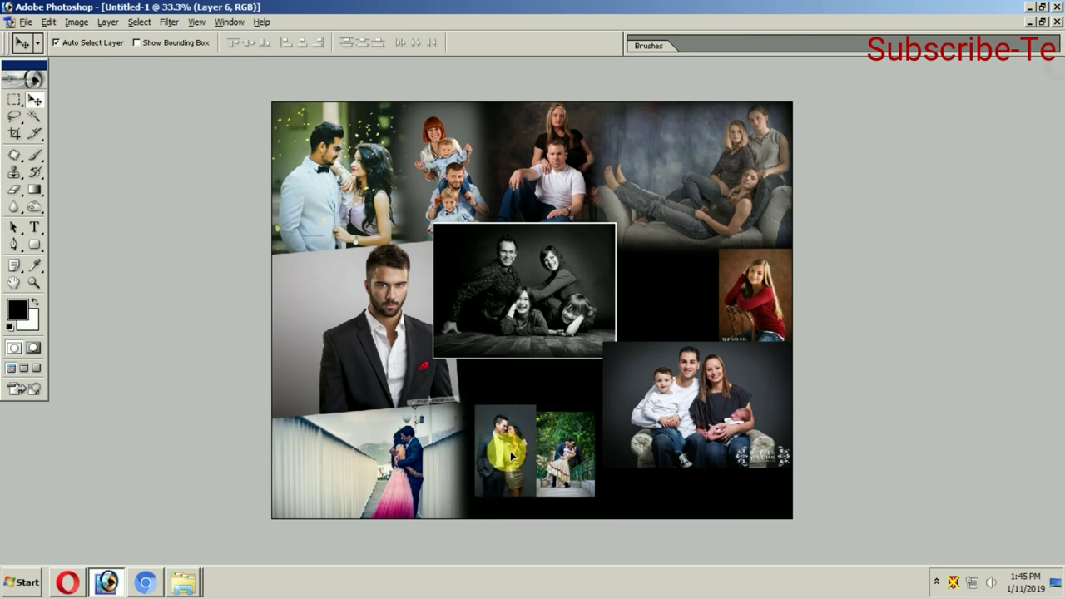
{"action": "left_click_drag", "start_coordinate": [645, 358], "coordinate": [720, 366]}
{"action": "left_click_drag", "start_coordinate": [589, 455], "coordinate": [518, 477]}
{"action": "key", "text": "ctrl+t"}
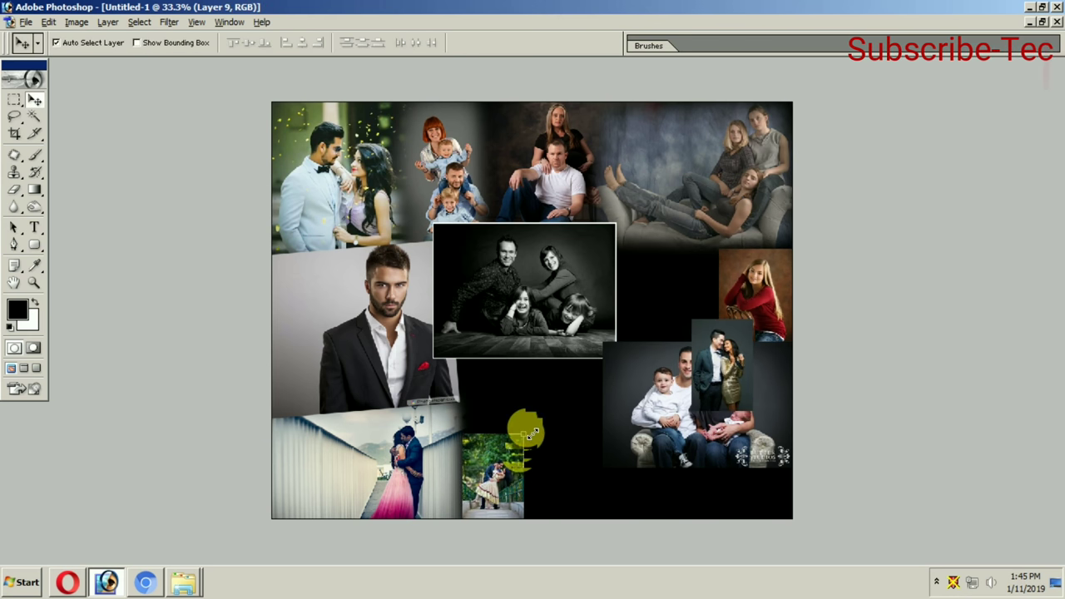
{"action": "mouse_move", "coordinate": [523, 433]}
{"action": "left_mouse_down"}
{"action": "mouse_move", "coordinate": [601, 348]}
{"action": "mouse_move", "coordinate": [544, 387]}
{"action": "mouse_move", "coordinate": [526, 421]}
{"action": "left_mouse_up"}
{"action": "key", "text": "Return"}
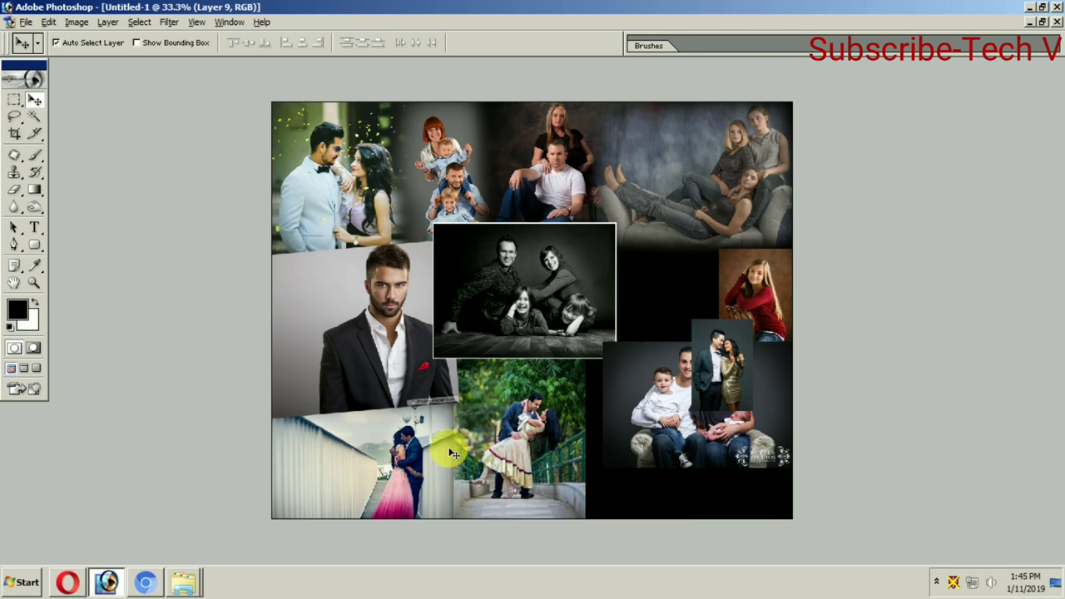
{"action": "key", "text": "e"}
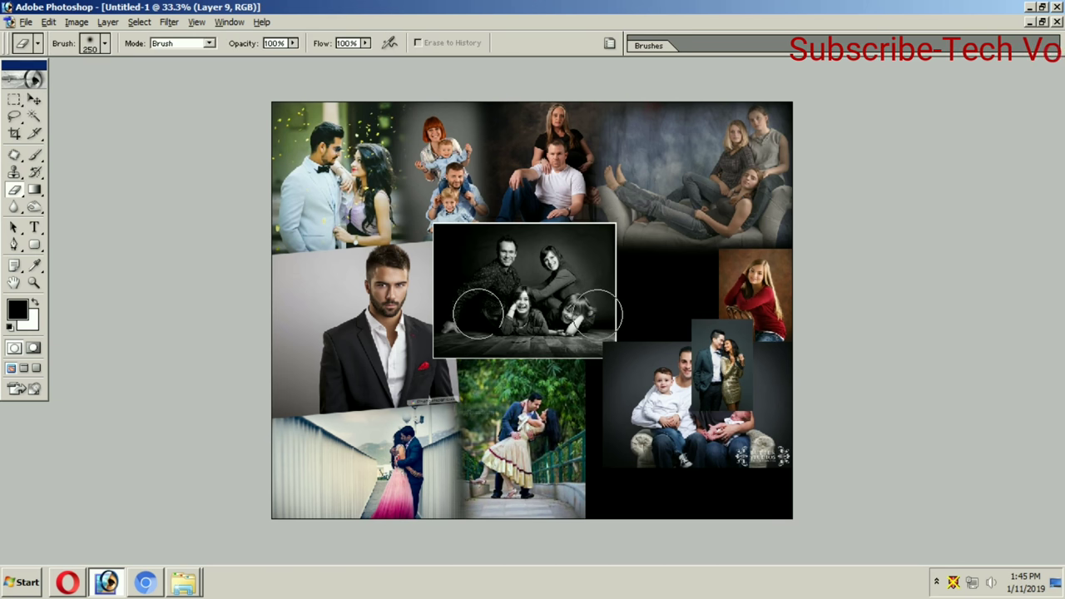
{"action": "left_click_drag", "start_coordinate": [606, 366], "coordinate": [604, 493]}
Step: Cancel a stray crop, then shift the baby family photo down-left and the black-and-white photo down-right
{"action": "key", "text": "c"}
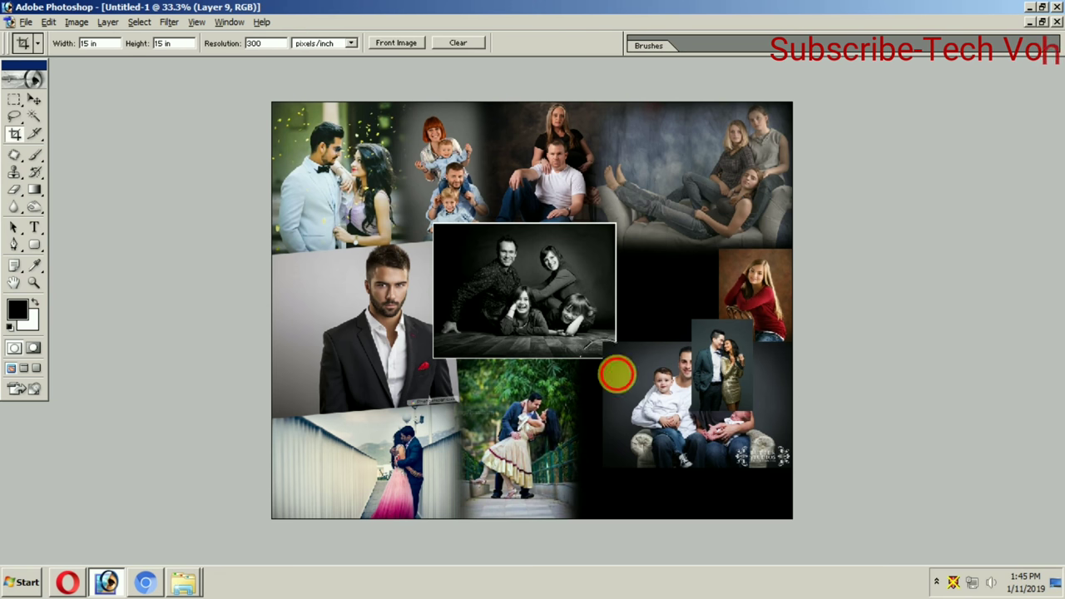
{"action": "left_click", "coordinate": [631, 428]}
{"action": "key", "text": "Escape"}
{"action": "key", "text": "v"}
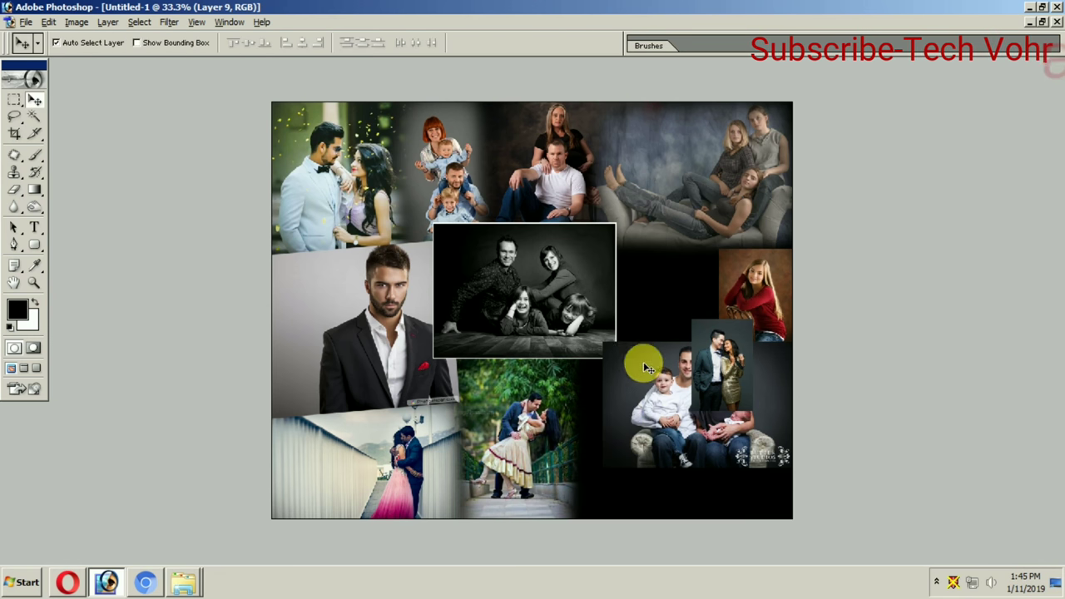
{"action": "left_click_drag", "start_coordinate": [635, 351], "coordinate": [612, 422]}
{"action": "left_click_drag", "start_coordinate": [506, 289], "coordinate": [514, 314]}
{"action": "key", "text": "ctrl+t"}
Step: Scale and tilt the black-and-white photo about -12°, then nudge the man's portrait left
{"action": "mouse_move", "coordinate": [624, 250]}
{"action": "left_mouse_down"}
{"action": "mouse_move", "coordinate": [668, 214]}
{"action": "mouse_move", "coordinate": [651, 205]}
{"action": "mouse_move", "coordinate": [611, 228]}
{"action": "left_mouse_up"}
{"action": "left_click_drag", "start_coordinate": [563, 287], "coordinate": [569, 275]}
{"action": "key", "text": "Return"}
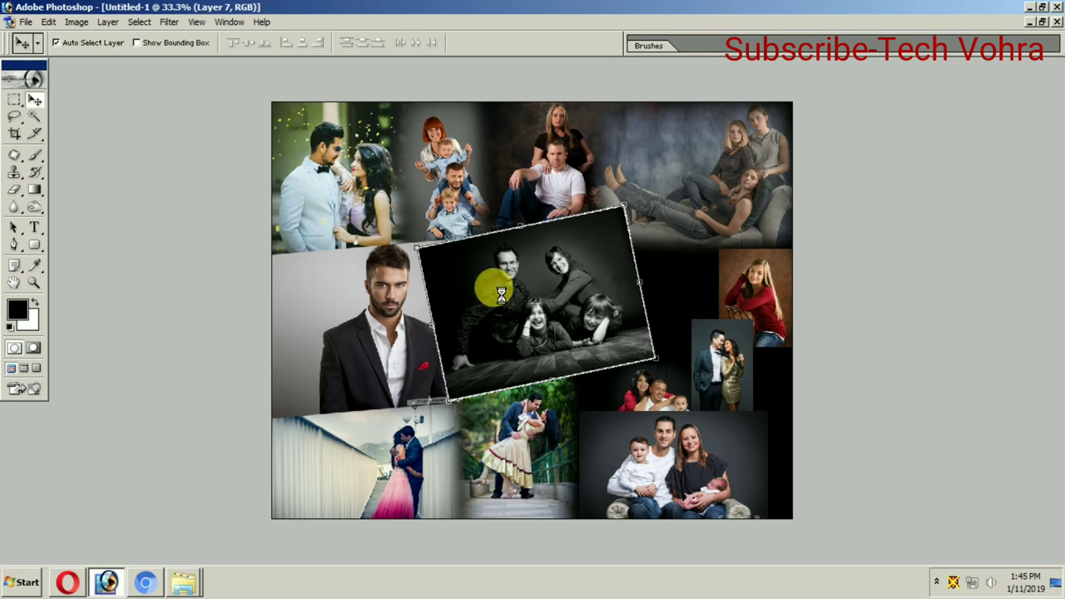
{"action": "left_click_drag", "start_coordinate": [358, 297], "coordinate": [347, 298]}
{"action": "key", "text": "e"}
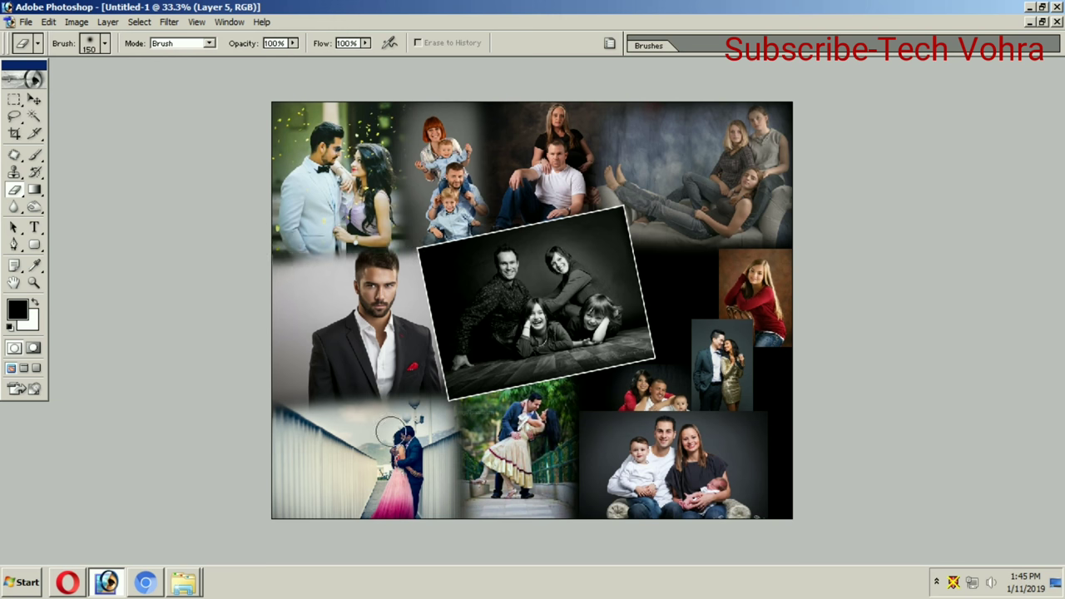
Step: Move the suit couple photo up and the red-shirt family photo beside the tilted photo
{"action": "left_click", "coordinate": [350, 426], "text": "ctrl"}
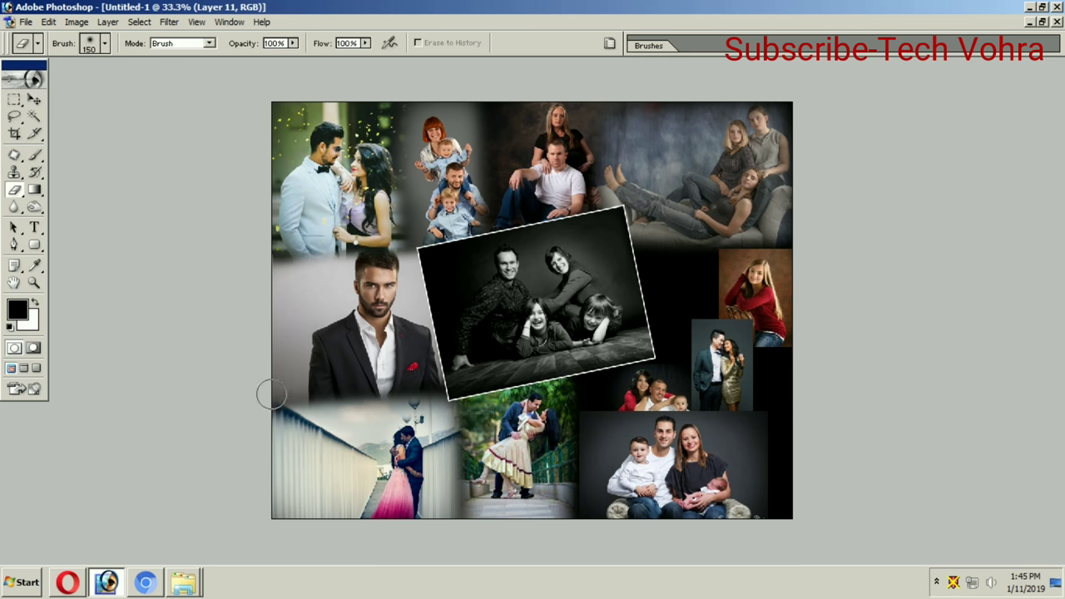
{"action": "key", "text": "v"}
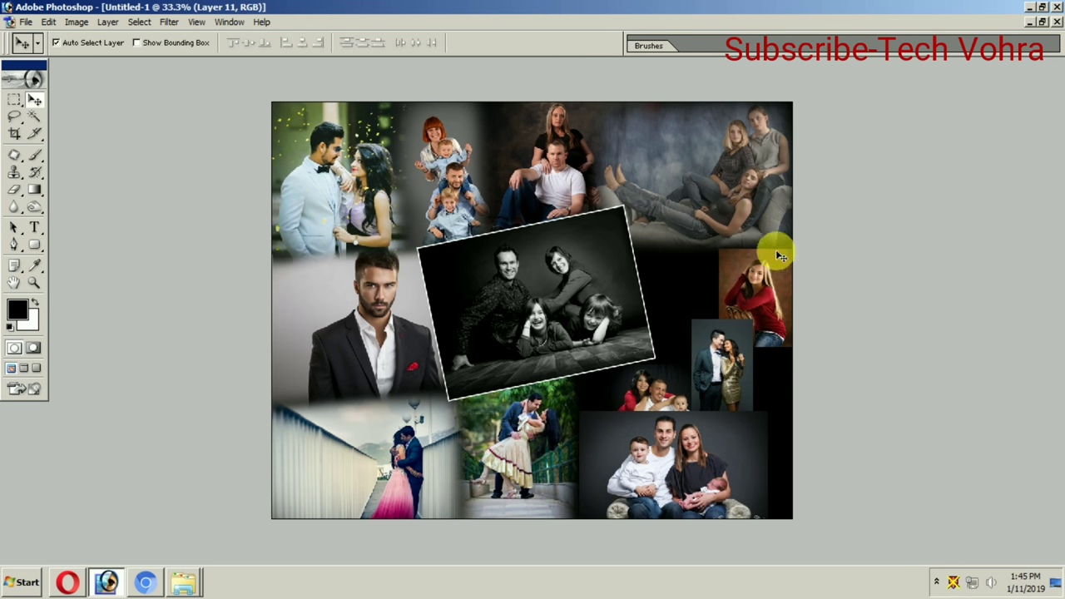
{"action": "left_click_drag", "start_coordinate": [693, 377], "coordinate": [701, 279]}
{"action": "mouse_move", "coordinate": [658, 391]}
{"action": "left_mouse_down"}
{"action": "mouse_move", "coordinate": [681, 281]}
{"action": "mouse_move", "coordinate": [741, 332]}
{"action": "left_mouse_up"}
Step: Enlarge the baby family photo from its corner, shift it right, soft-erase its left edge, then drop the suit couple to bottom centre
{"action": "left_click", "coordinate": [663, 448]}
{"action": "key", "text": "ctrl+t"}
{"action": "left_click_drag", "start_coordinate": [771, 409], "coordinate": [810, 375]}
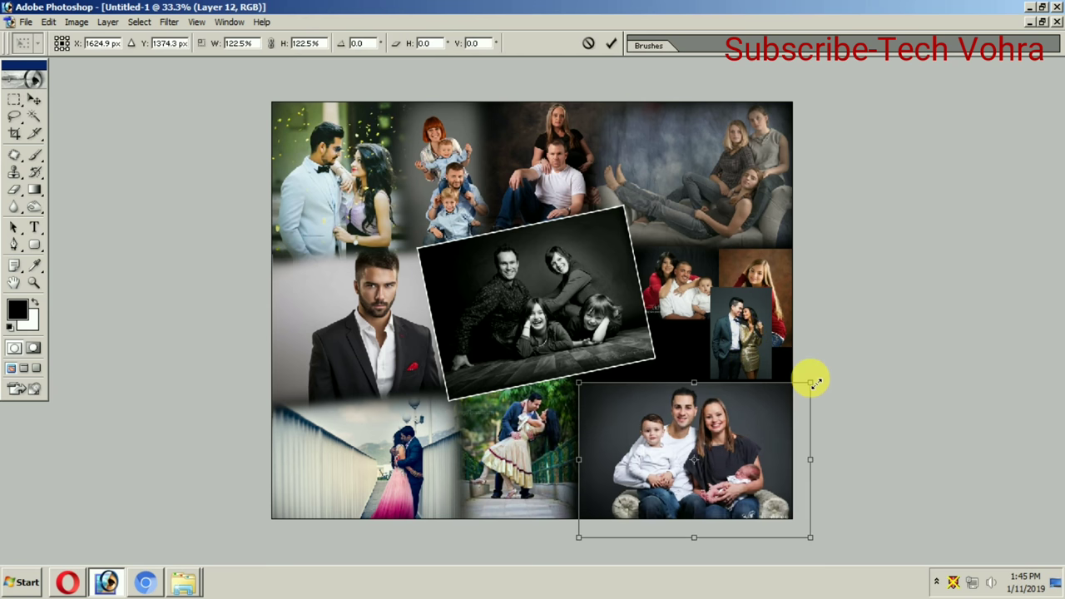
{"action": "double_click", "coordinate": [658, 421]}
{"action": "left_click_drag", "start_coordinate": [657, 420], "coordinate": [685, 412]}
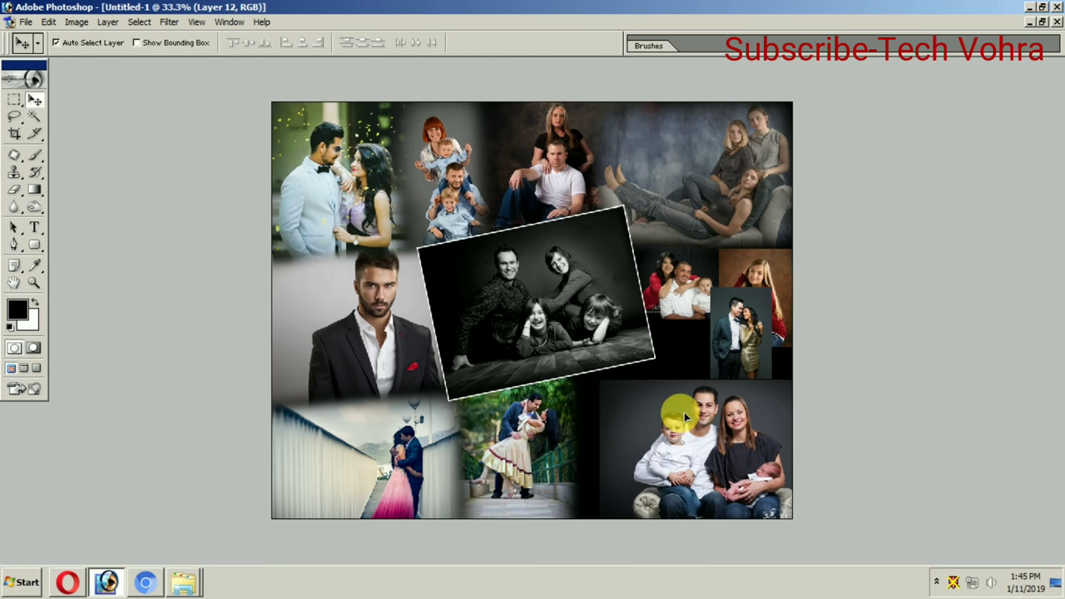
{"action": "key", "text": "e"}
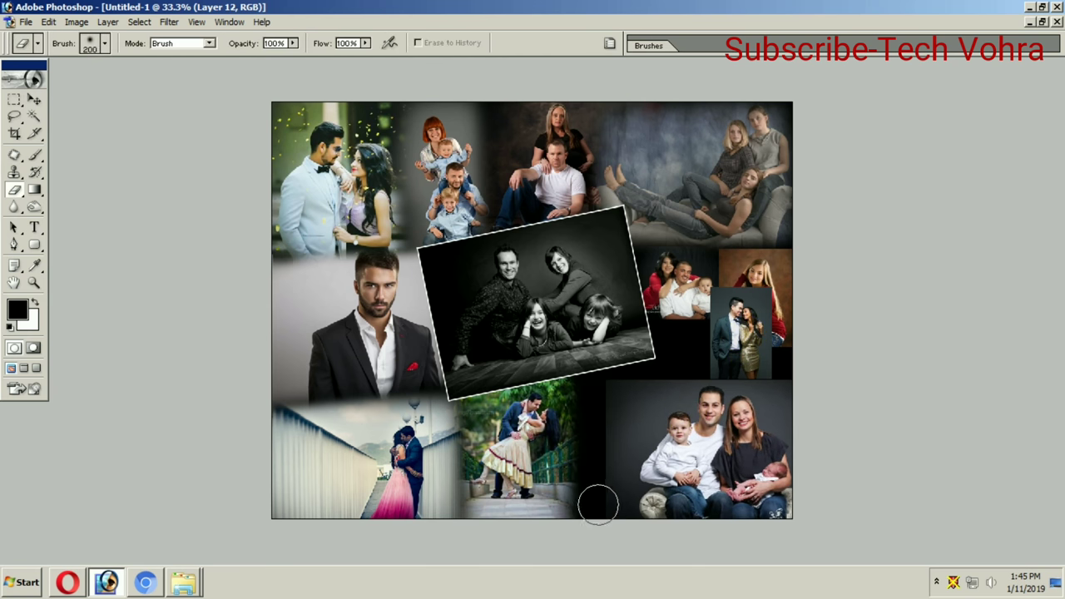
{"action": "left_click_drag", "start_coordinate": [599, 504], "coordinate": [601, 406]}
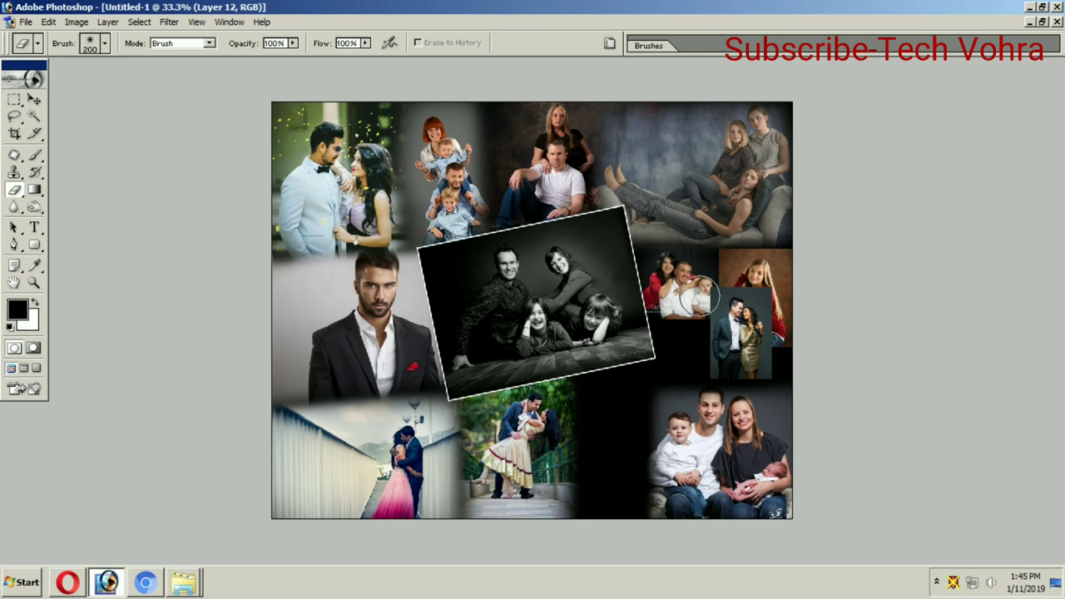
{"action": "key", "text": "v"}
{"action": "mouse_move", "coordinate": [745, 323]}
{"action": "left_mouse_down"}
{"action": "mouse_move", "coordinate": [634, 437]}
{"action": "mouse_move", "coordinate": [624, 359]}
{"action": "left_mouse_up"}
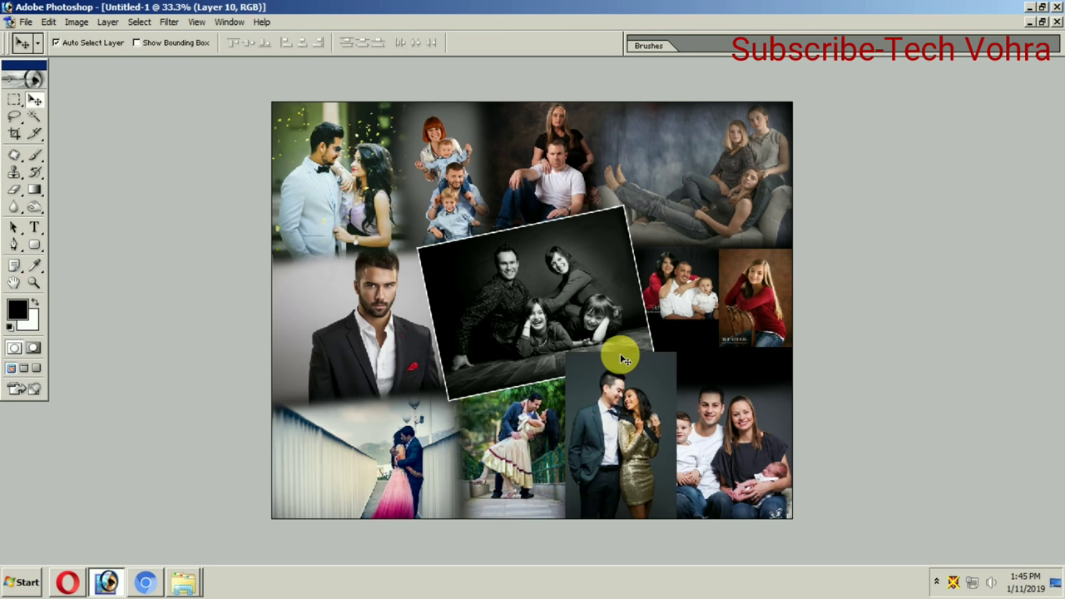
Step: Nudge the suit couple and garden wedding photos together, then fine-tune the small family photo beside the woman-in-red portrait
{"action": "left_click_drag", "start_coordinate": [624, 359], "coordinate": [612, 388]}
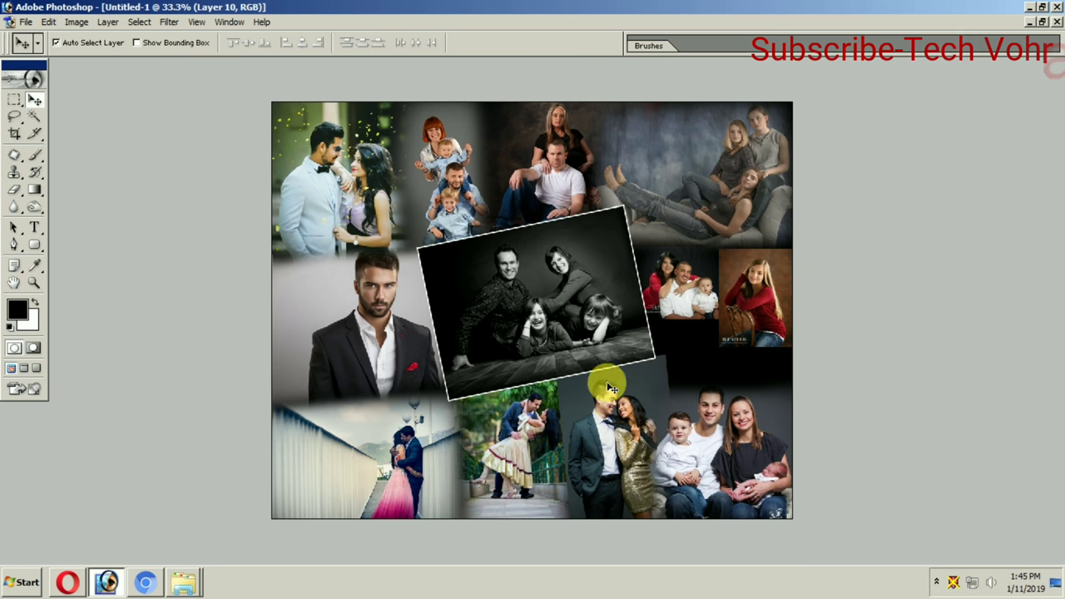
{"action": "left_click_drag", "start_coordinate": [578, 438], "coordinate": [597, 444]}
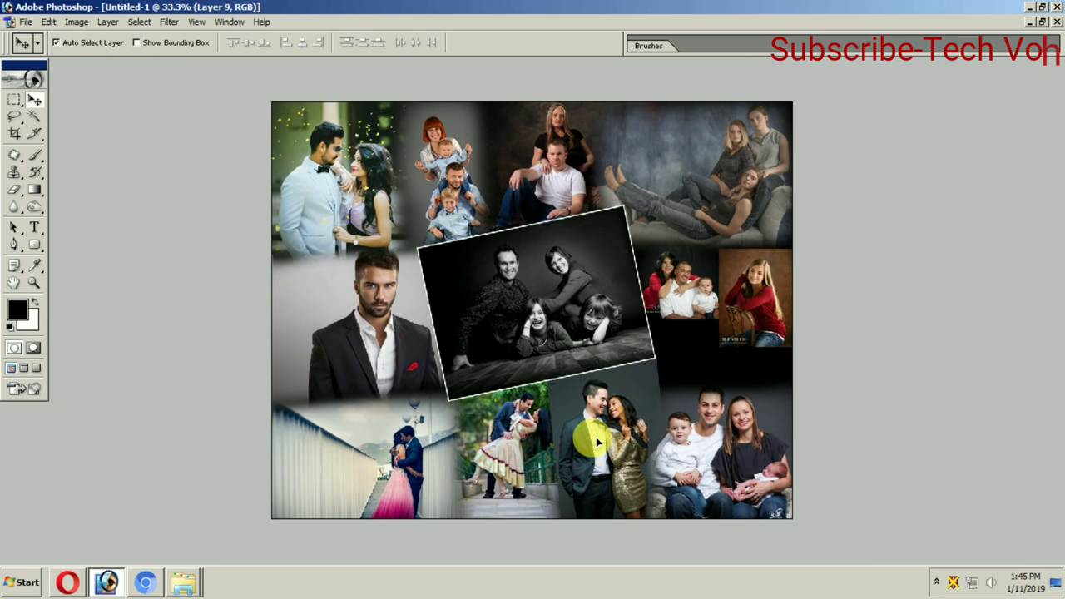
{"action": "key", "text": "e"}
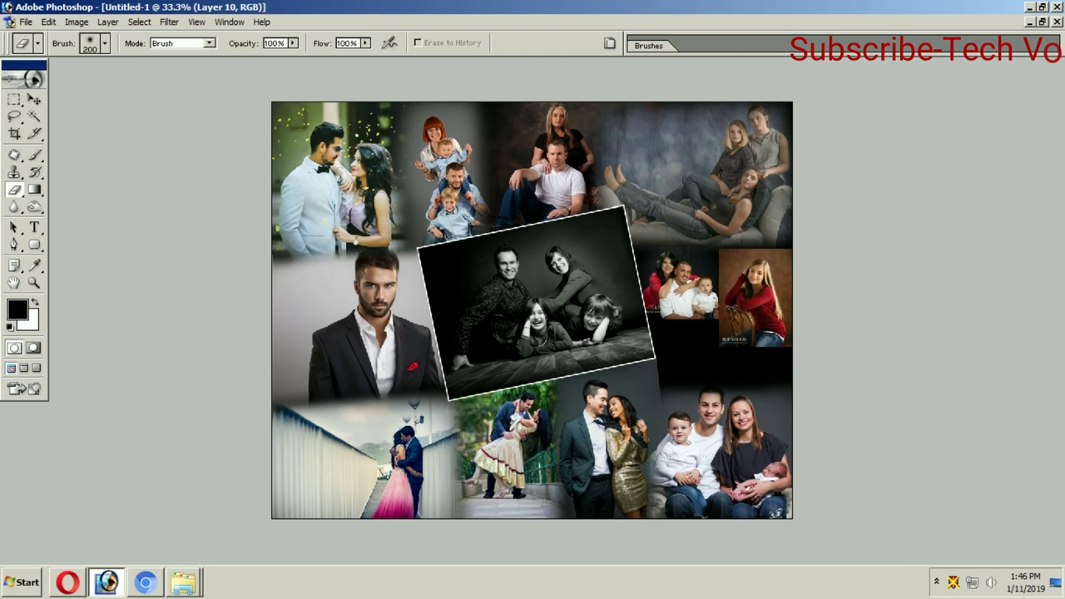
{"action": "key", "text": "v"}
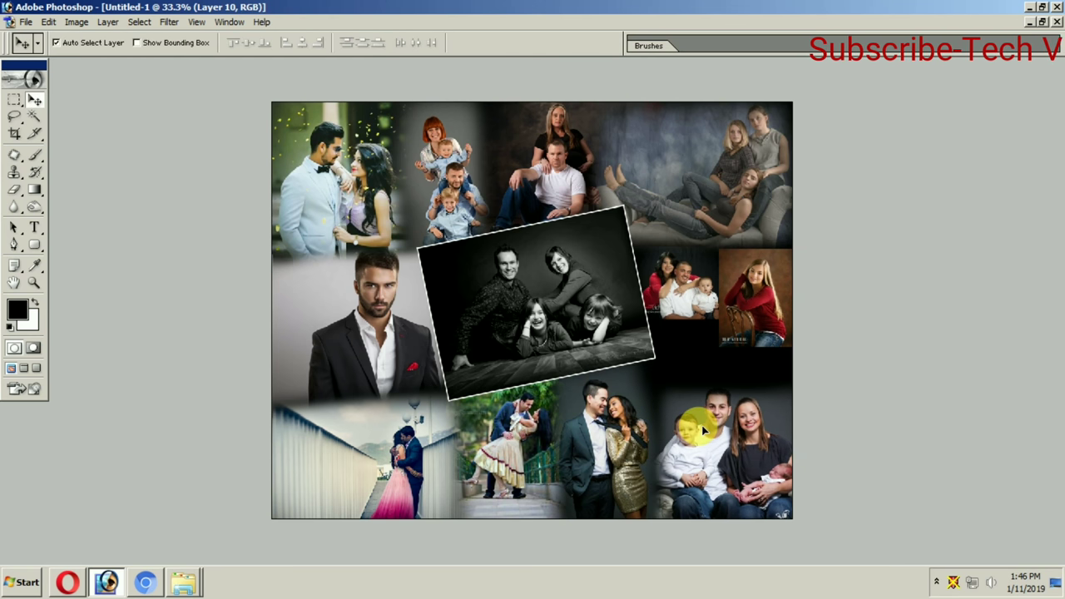
{"action": "left_click_drag", "start_coordinate": [726, 320], "coordinate": [727, 326]}
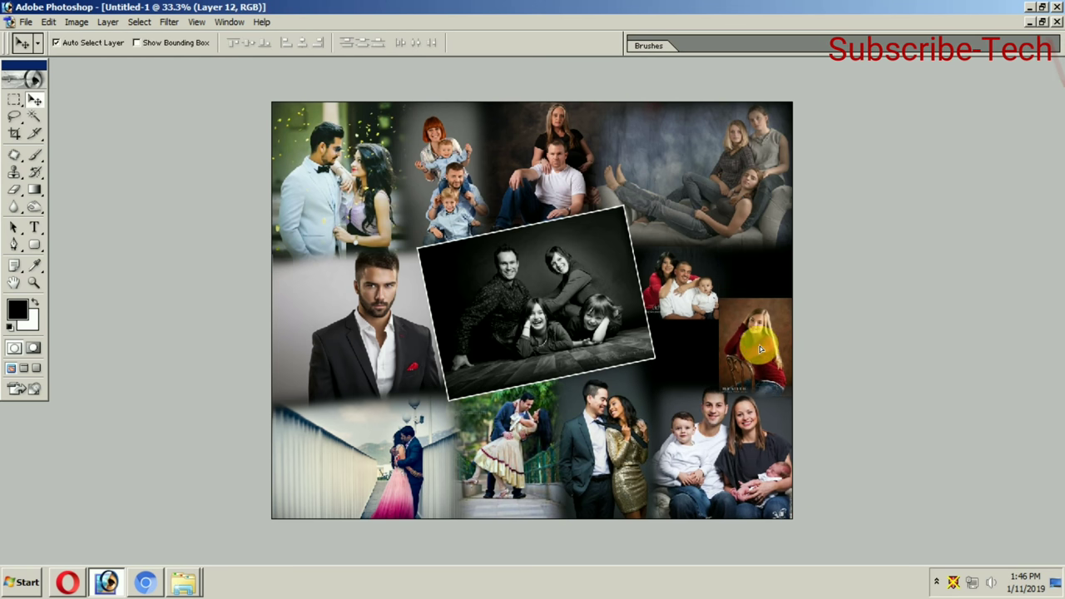
{"action": "mouse_move", "coordinate": [703, 290]}
{"action": "left_mouse_down"}
{"action": "mouse_move", "coordinate": [720, 340]}
{"action": "mouse_move", "coordinate": [689, 291]}
{"action": "mouse_move", "coordinate": [743, 331]}
{"action": "left_mouse_up"}
Step: Enlarge the small family photo, then move the woman-in-red portrait down and enlarge it upward
{"action": "left_click", "coordinate": [696, 354]}
{"action": "key", "text": "ctrl+t"}
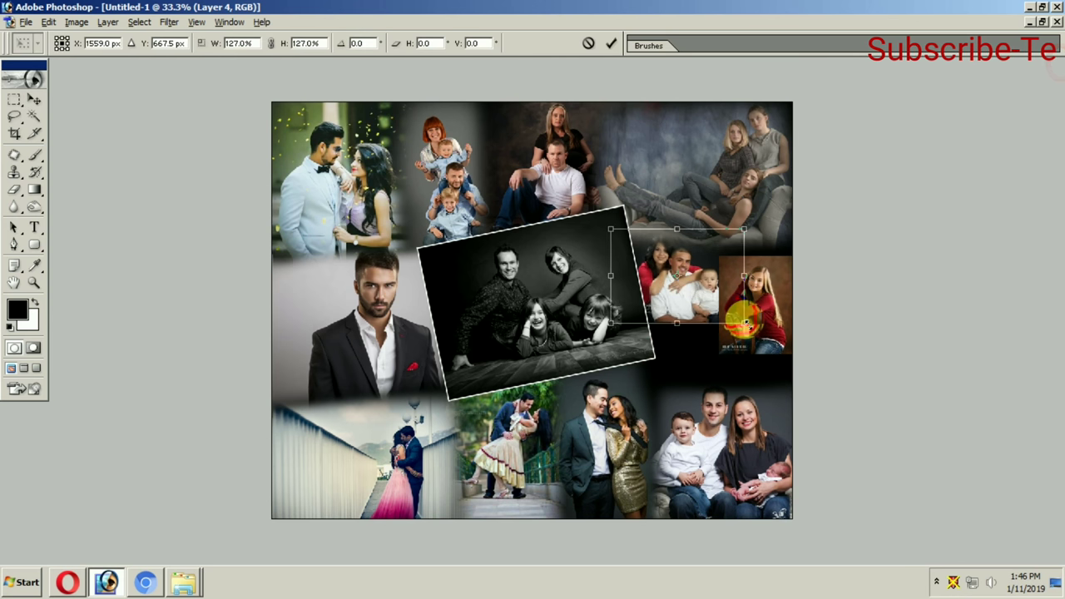
{"action": "key", "text": "Return"}
{"action": "left_click_drag", "start_coordinate": [751, 275], "coordinate": [760, 324]}
{"action": "key", "text": "ctrl+t"}
{"action": "left_click_drag", "start_coordinate": [795, 288], "coordinate": [827, 241]}
{"action": "key", "text": "Return"}
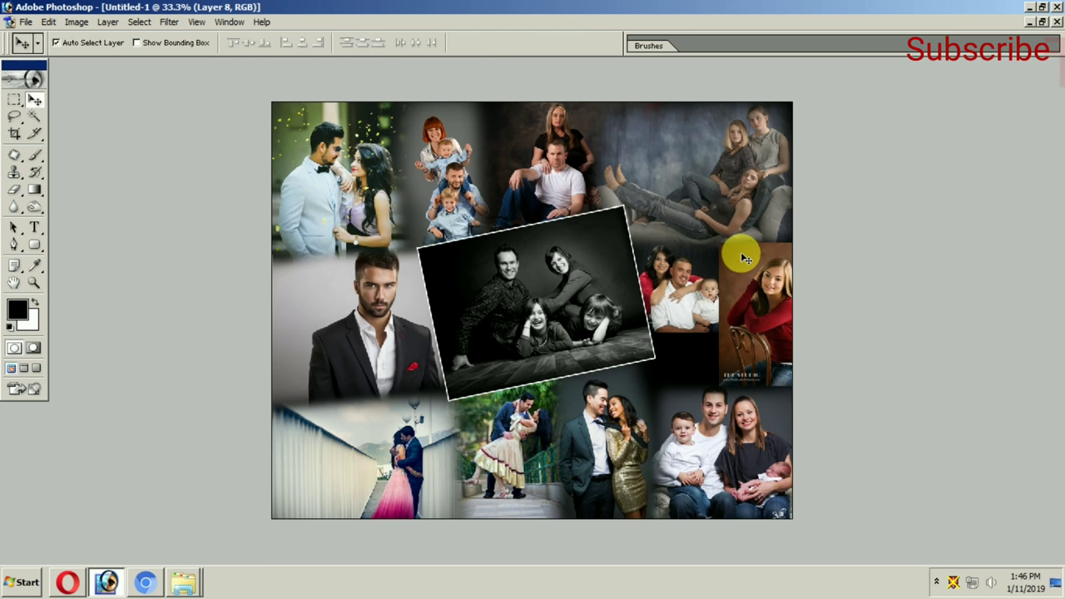
{"action": "key", "text": "e"}
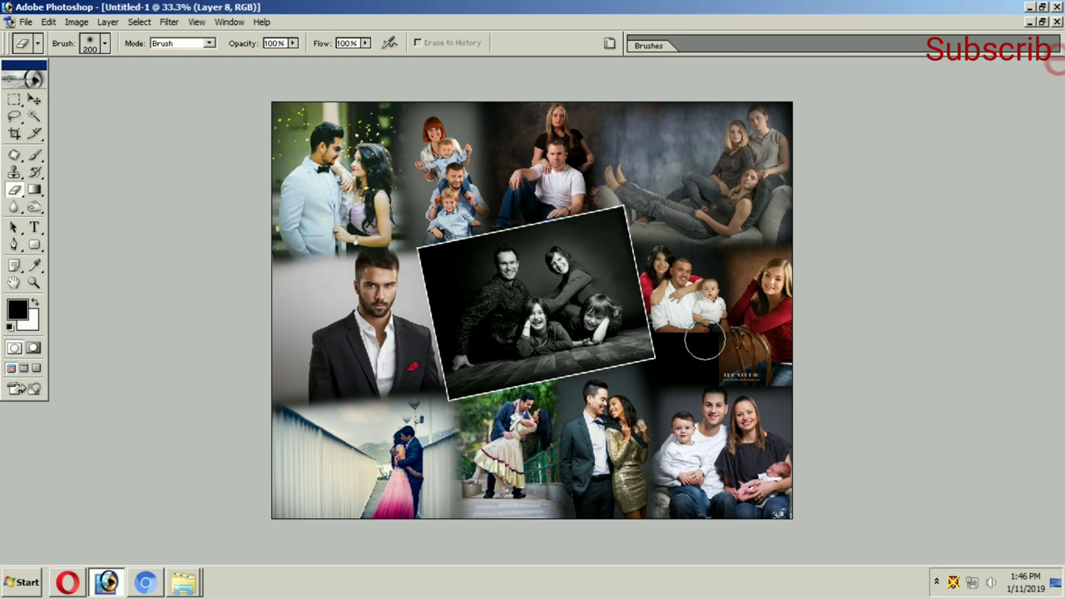
Step: Scale the woman-in-red portrait to 104.2%, then select the neighbouring photo and soft-erase its edges
{"action": "key", "text": "v"}
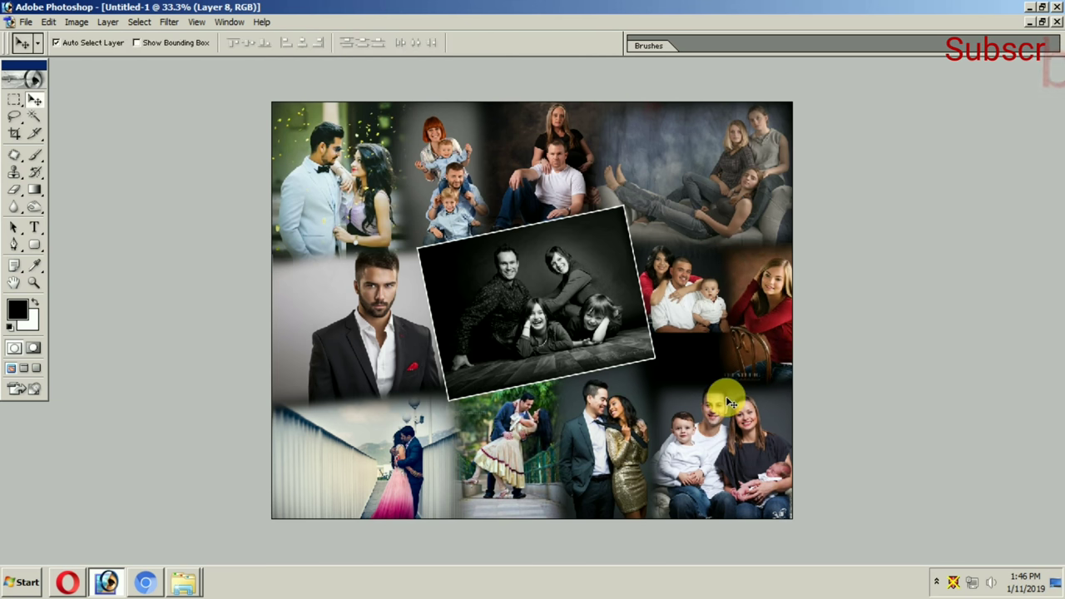
{"action": "key", "text": "ctrl+t"}
{"action": "left_click_drag", "start_coordinate": [828, 388], "coordinate": [841, 399]}
{"action": "key", "text": "Return"}
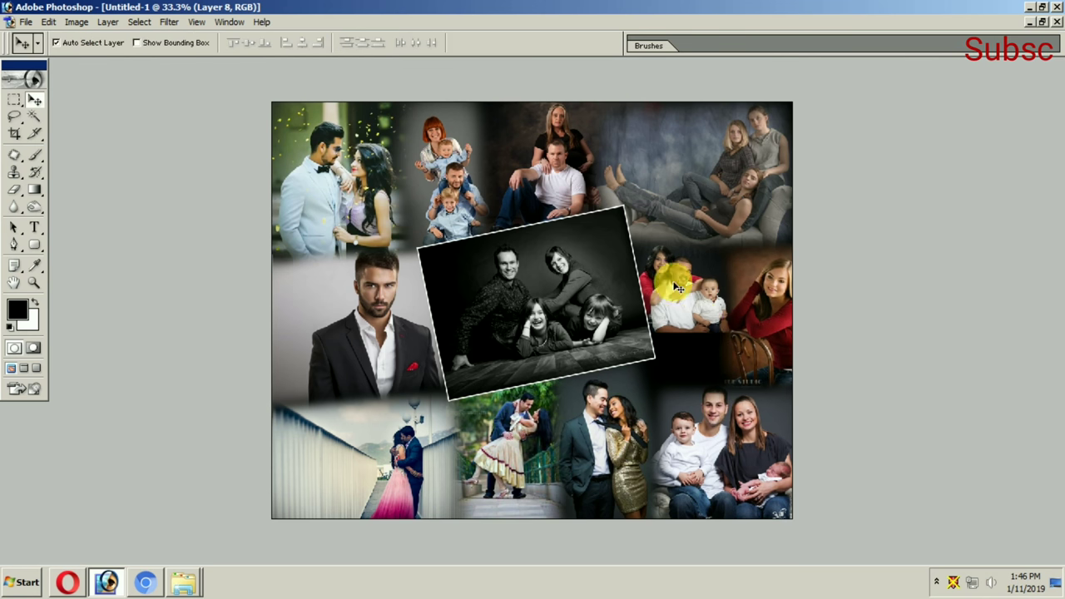
{"action": "key", "text": "w"}
{"action": "left_click", "coordinate": [642, 350]}
{"action": "key", "text": "v"}
{"action": "left_click", "coordinate": [654, 345]}
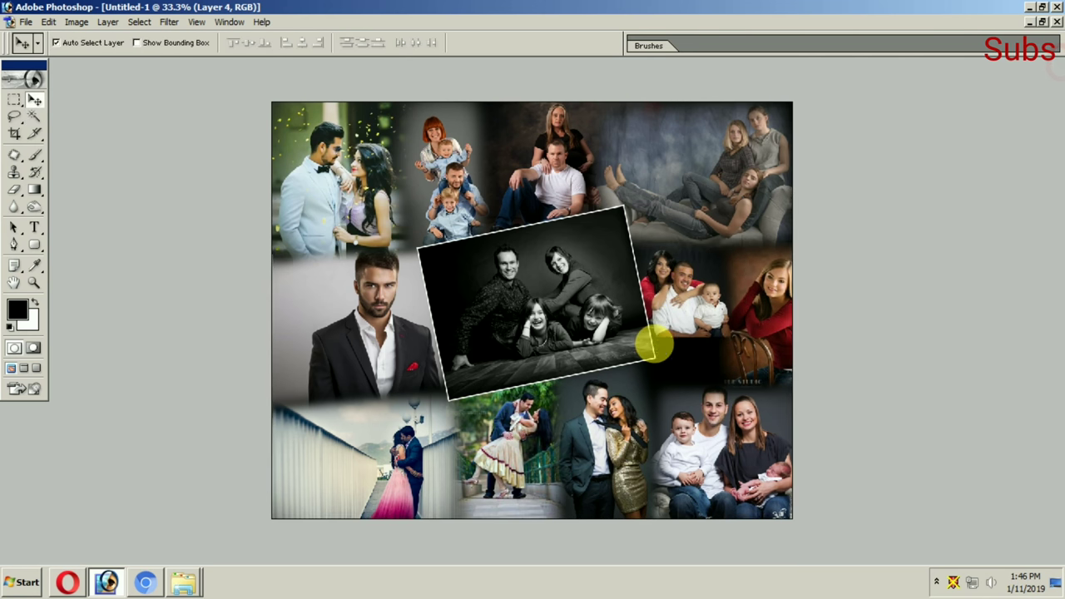
{"action": "key", "text": "e"}
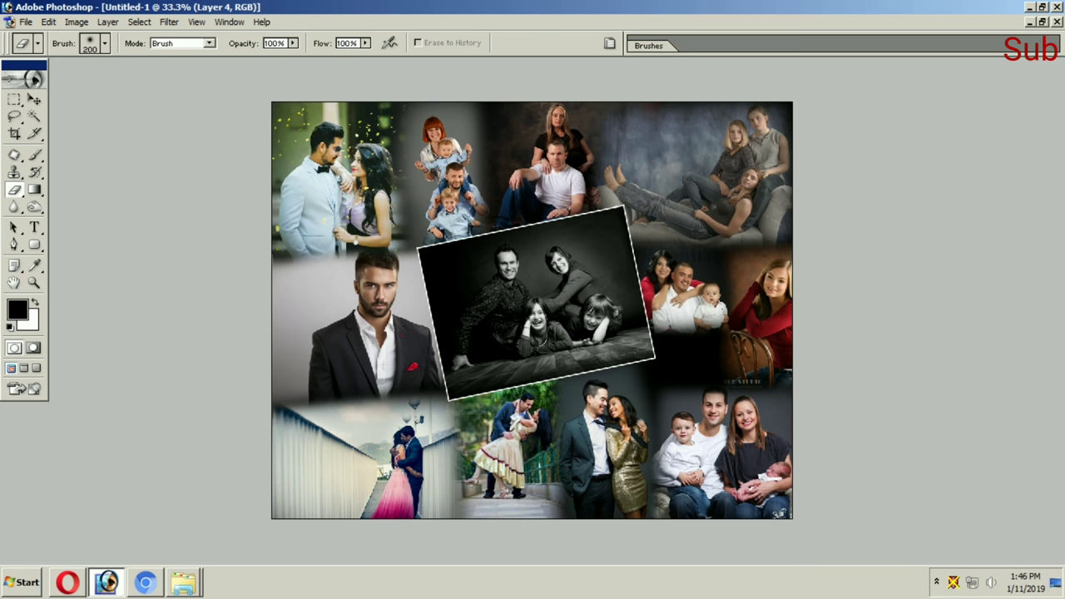
{"action": "key", "text": "v"}
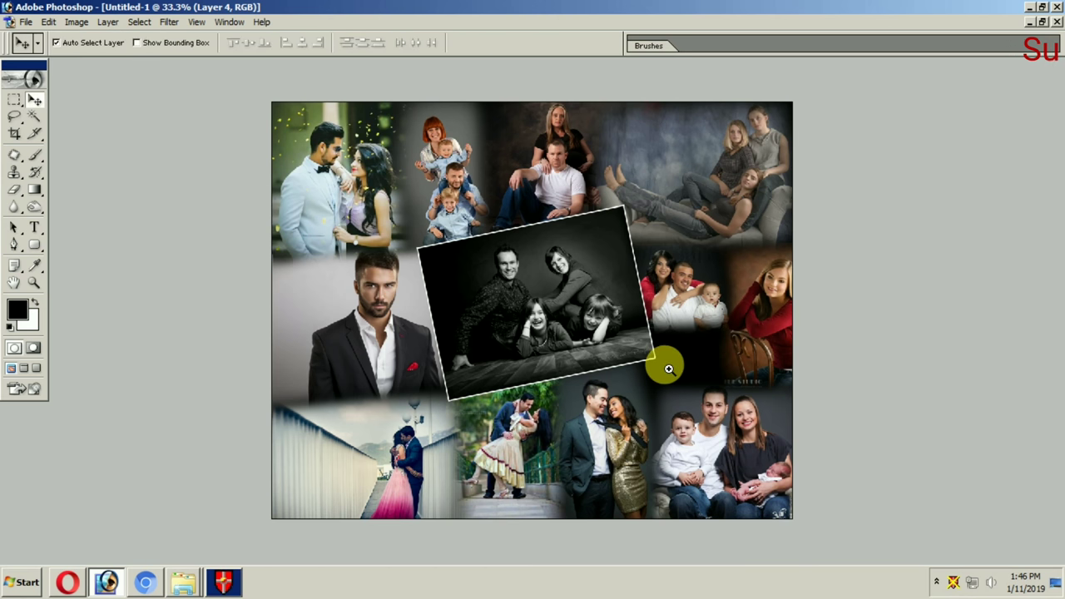
{"action": "key", "text": "ctrl+plus"}
Step: Nudge the suit-man portrait left, enlarge it and soft-erase its edges
{"action": "scroll", "coordinate": [747, 320], "scroll_direction": "up", "scroll_amount": 3}
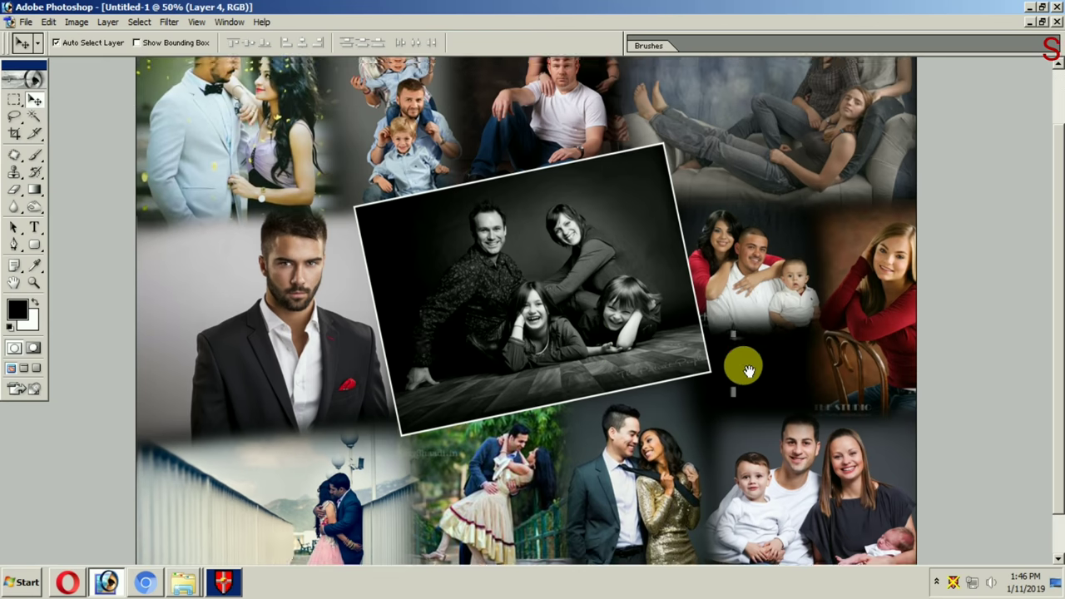
{"action": "left_click_drag", "start_coordinate": [352, 333], "coordinate": [333, 335]}
{"action": "key", "text": "ctrl+t"}
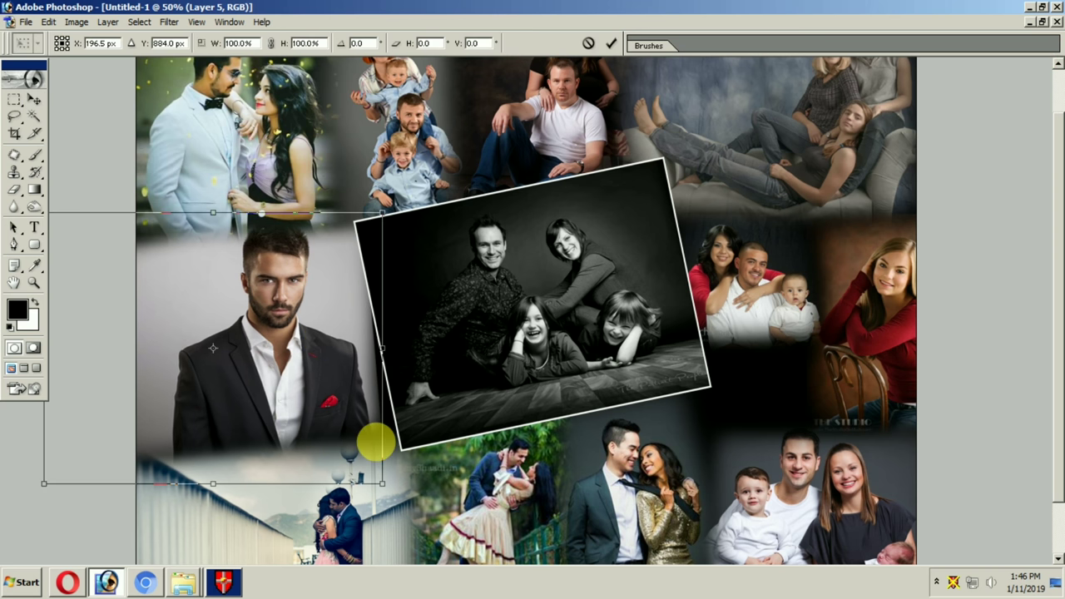
{"action": "left_click_drag", "start_coordinate": [382, 484], "coordinate": [357, 475]}
{"action": "key", "text": "Return"}
{"action": "left_click", "coordinate": [291, 143]}
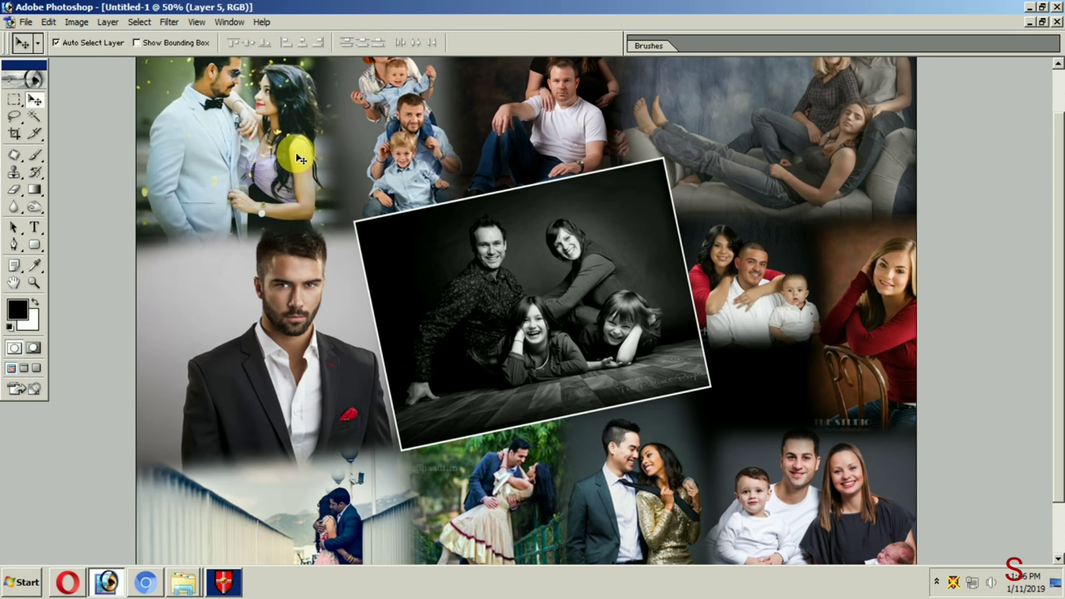
{"action": "key", "text": "e"}
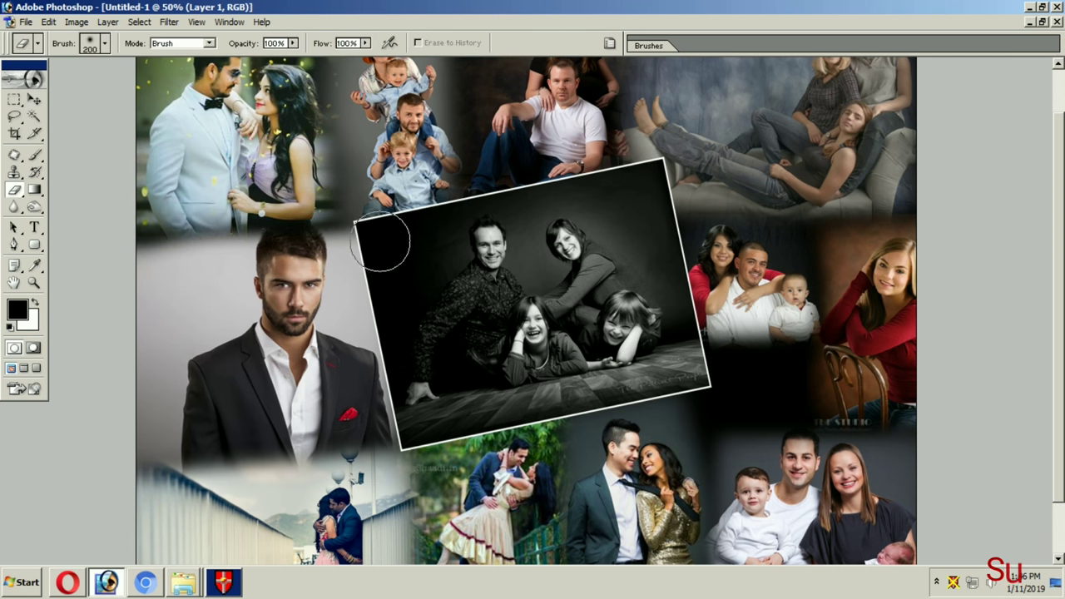
Step: Select another photo layer and check the whole collage at different zoom levels
{"action": "key", "text": "v"}
{"action": "scroll", "coordinate": [349, 316], "scroll_direction": "down", "scroll_amount": 2}
{"action": "left_click", "coordinate": [309, 345]}
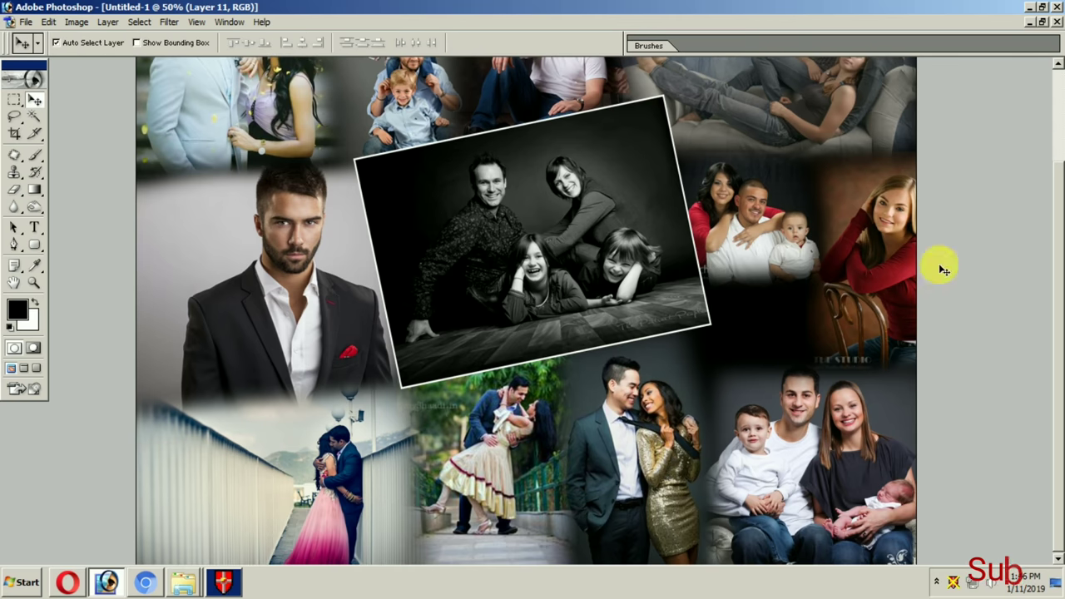
{"action": "scroll", "coordinate": [732, 316], "scroll_direction": "up", "scroll_amount": 1}
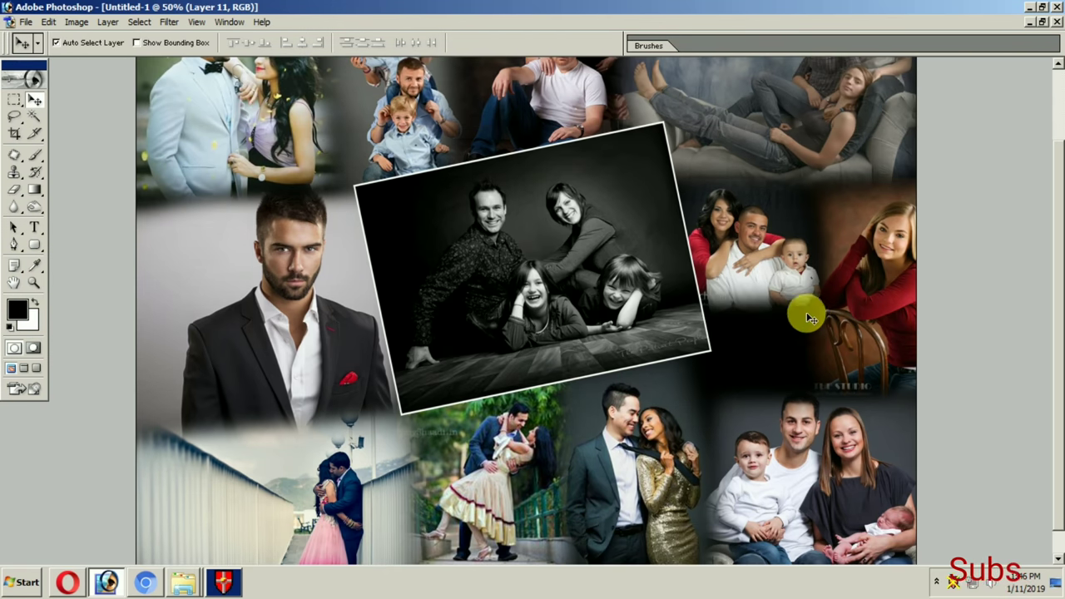
{"action": "left_click", "coordinate": [707, 295], "text": "alt"}
{"action": "left_click", "coordinate": [407, 172], "text": "ctrl"}
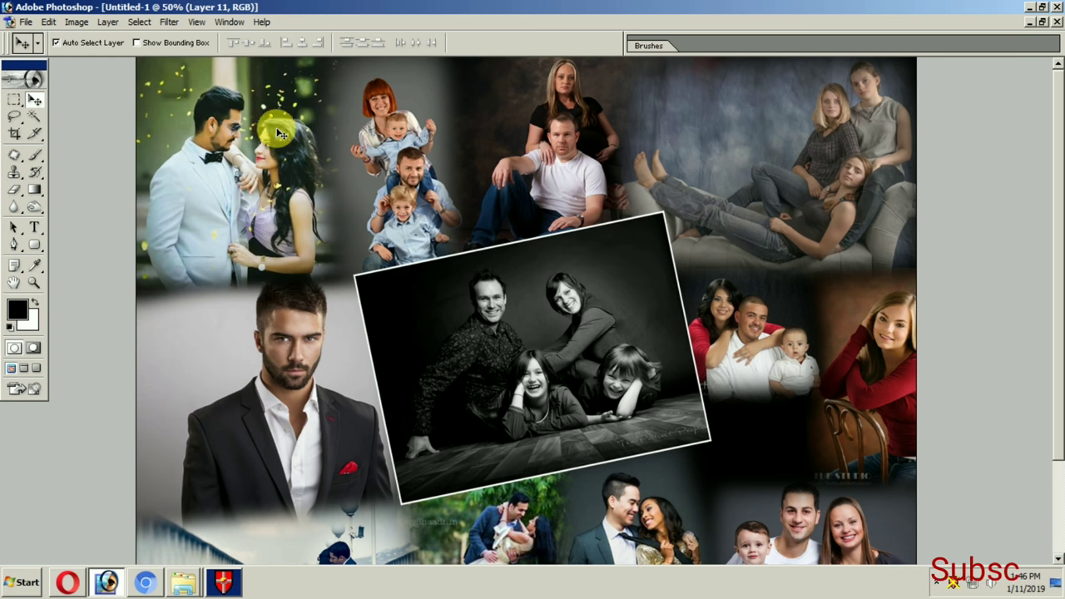
{"action": "key", "text": "m"}
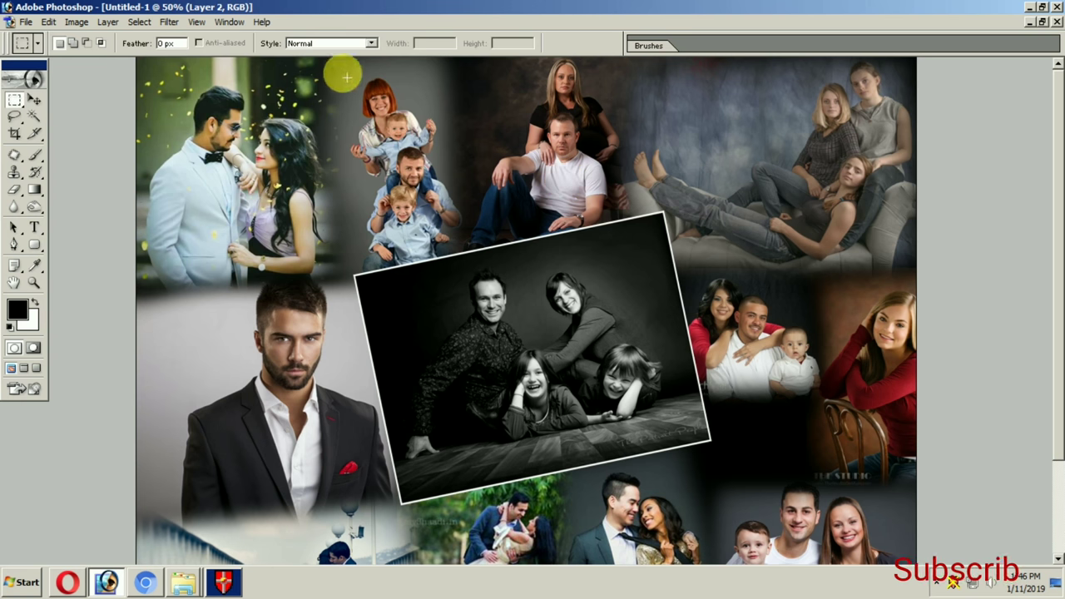
Step: Copy the red-haired mother and child to a new layer, move it into the right gap, enlarge and tilt it
{"action": "left_click_drag", "start_coordinate": [346, 77], "coordinate": [398, 133]}
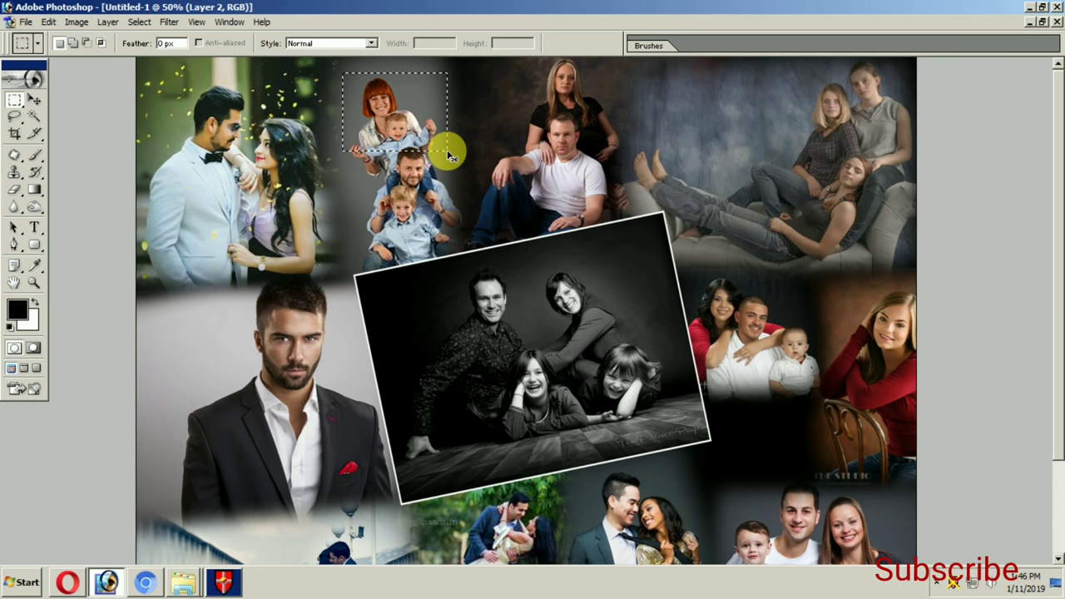
{"action": "key", "text": "ctrl+j"}
{"action": "key", "text": "v"}
{"action": "left_click_drag", "start_coordinate": [391, 104], "coordinate": [745, 428]}
{"action": "key", "text": "ctrl+t"}
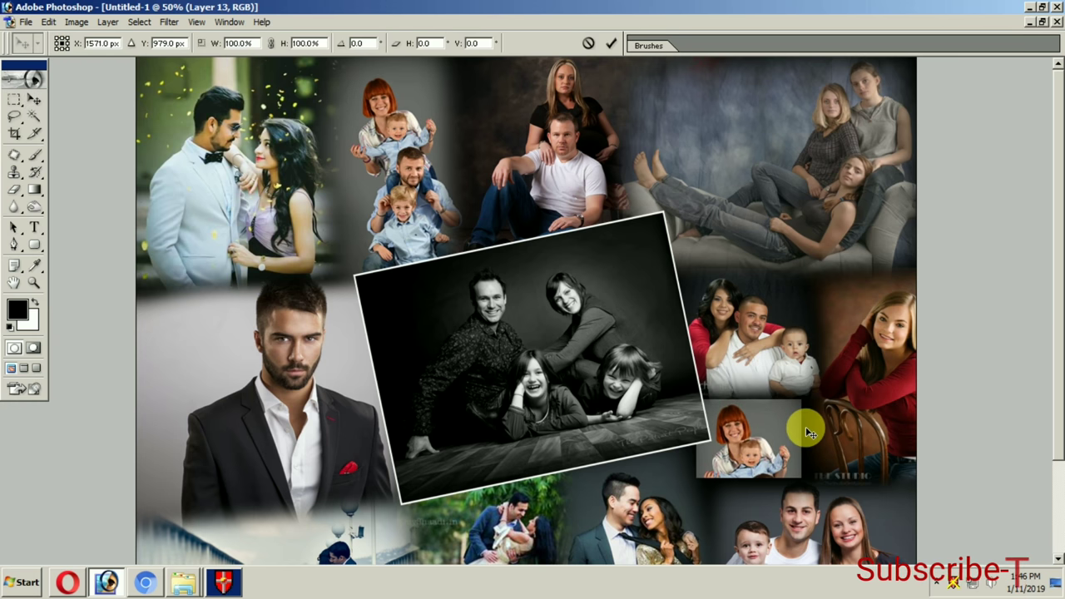
{"action": "left_click_drag", "start_coordinate": [809, 432], "coordinate": [827, 486]}
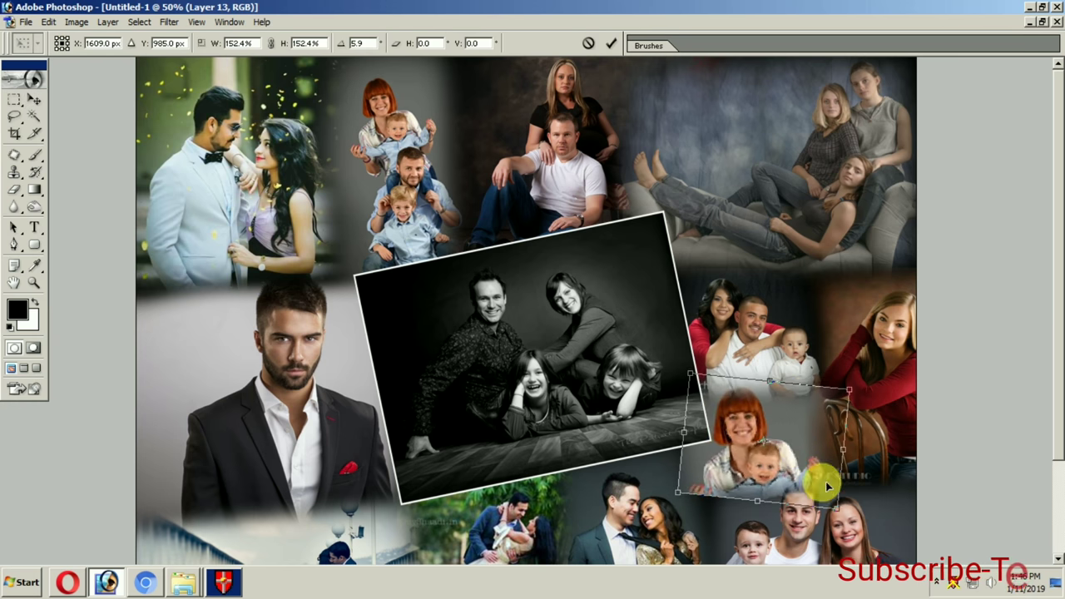
{"action": "key", "text": "Return"}
Step: Soft-erase the copy's bottom edge and its hard edge near the chair
{"action": "key", "text": "e"}
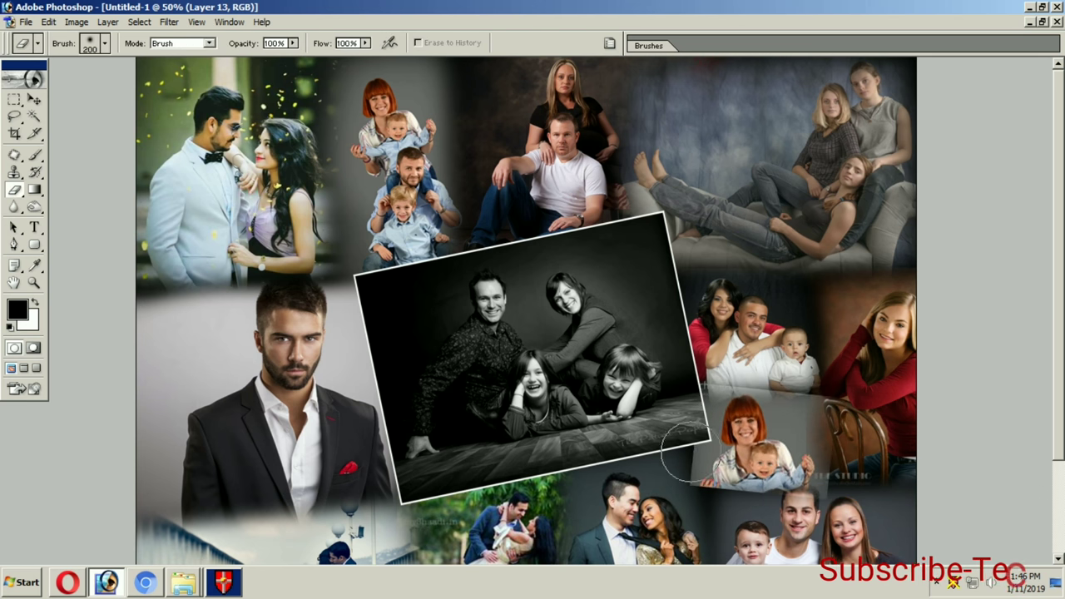
{"action": "left_click_drag", "start_coordinate": [666, 441], "coordinate": [678, 520]}
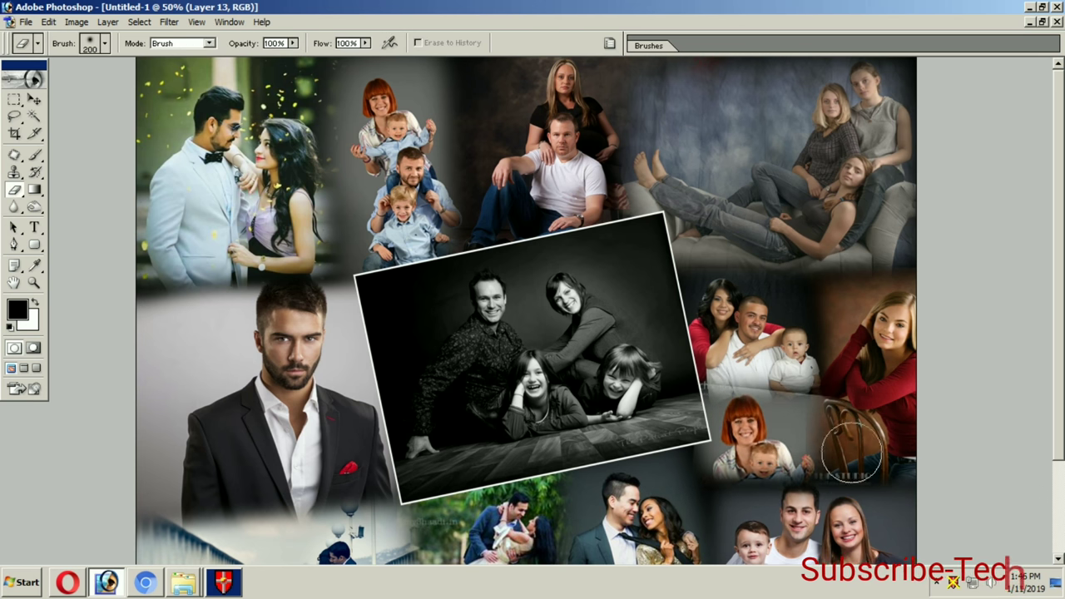
{"action": "left_click_drag", "start_coordinate": [668, 452], "coordinate": [854, 475]}
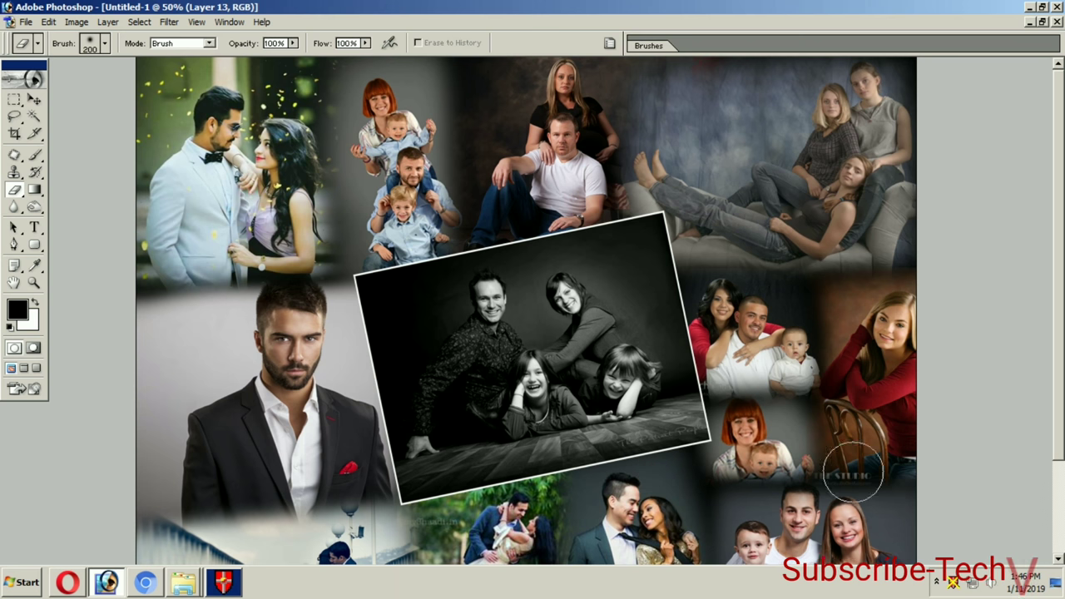
Step: Enlarge and tilt the mother-and-child copy slightly more
{"action": "key", "text": "v"}
{"action": "key", "text": "ctrl+minus"}
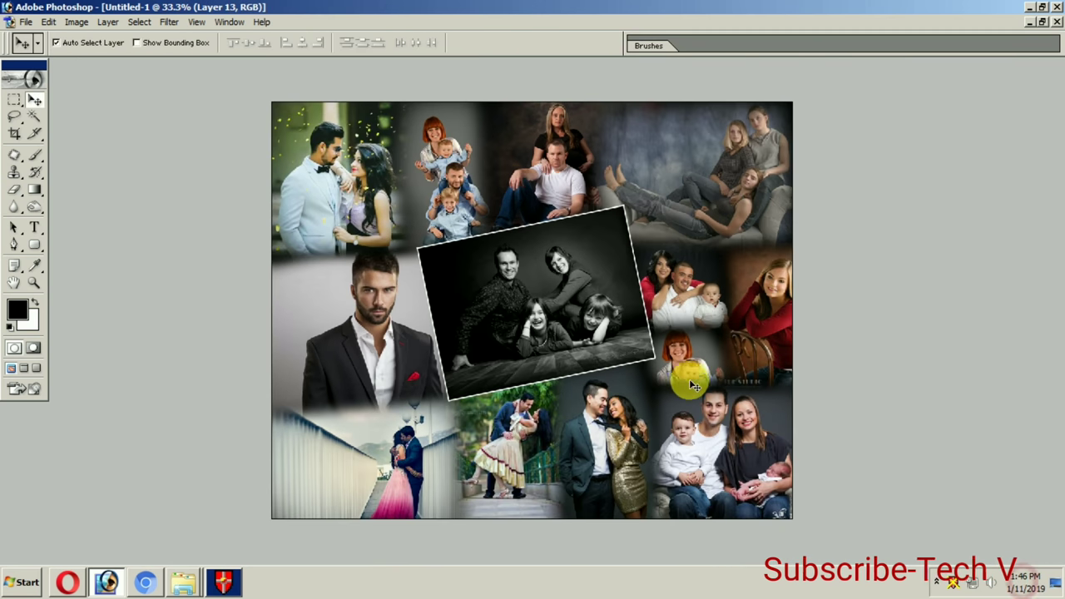
{"action": "key", "text": "ctrl+t"}
{"action": "left_click_drag", "start_coordinate": [741, 309], "coordinate": [713, 364]}
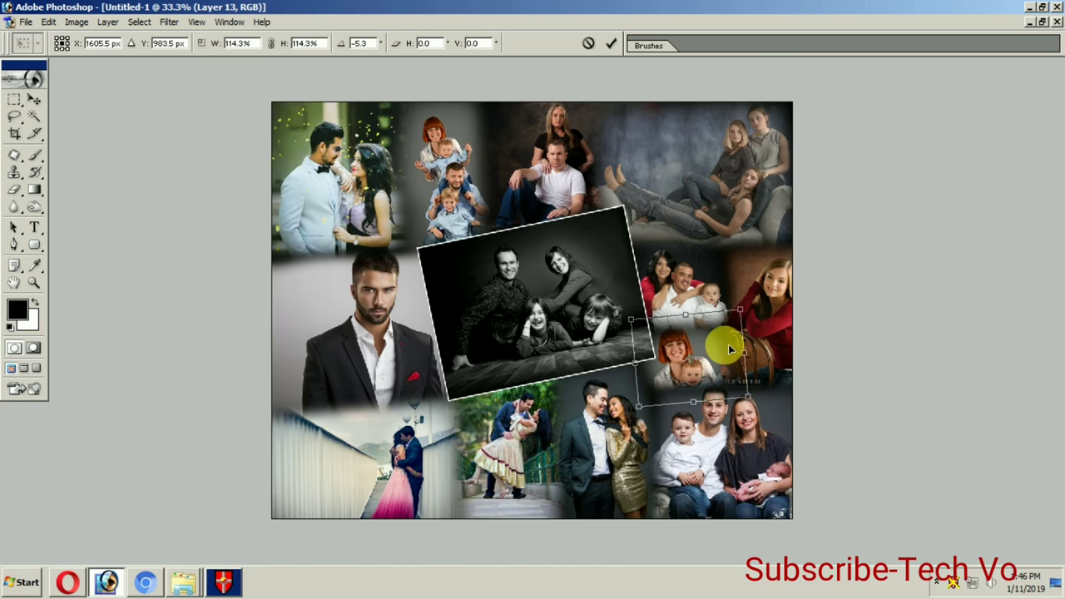
{"action": "key", "text": "Return"}
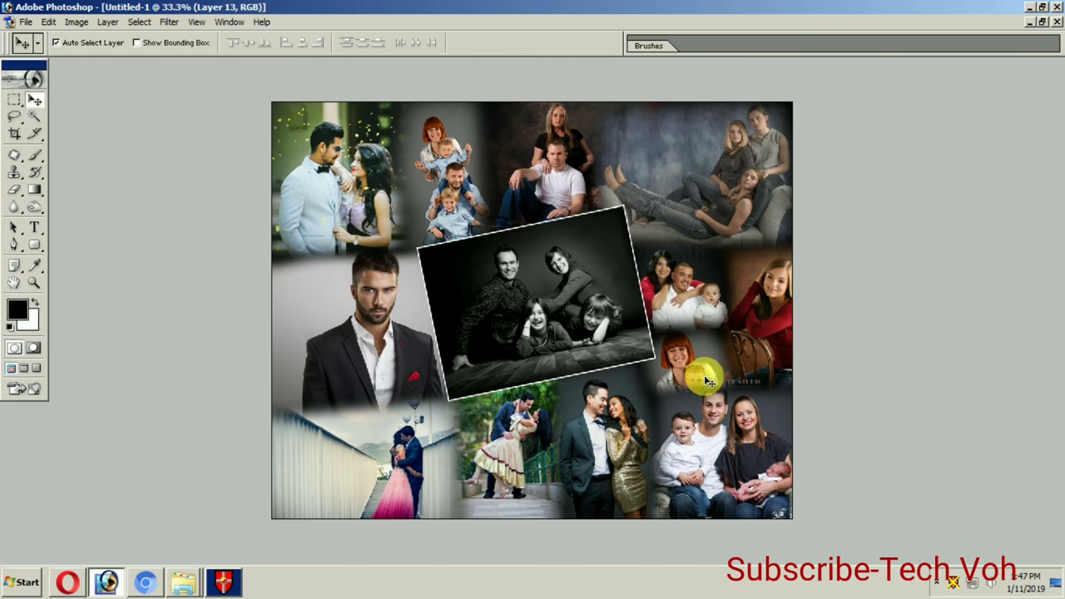
{"action": "key", "text": "e"}
{"action": "key", "text": "v"}
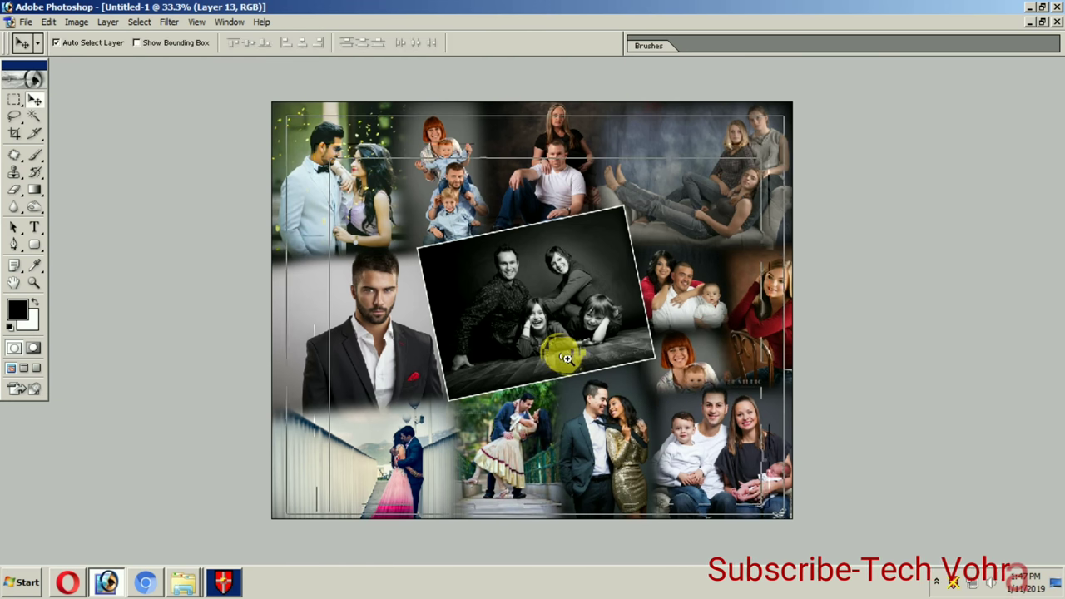
Step: Nudge the woman-in-red portrait right and up, then select the sofa family photo layer
{"action": "key", "text": "ctrl+plus"}
{"action": "left_click", "coordinate": [874, 199], "text": "alt"}
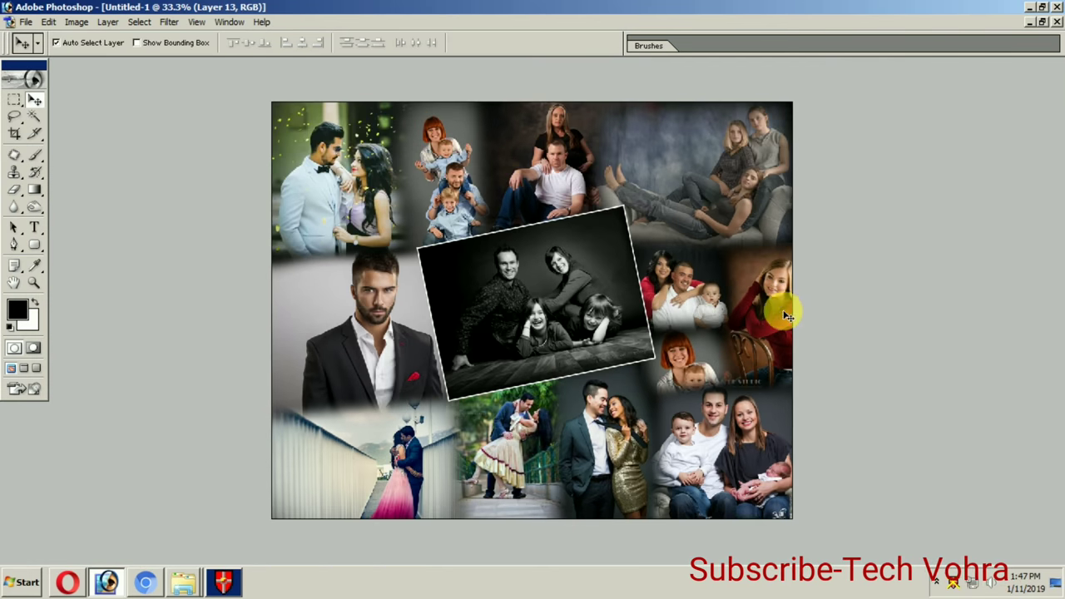
{"action": "left_click_drag", "start_coordinate": [770, 315], "coordinate": [754, 307]}
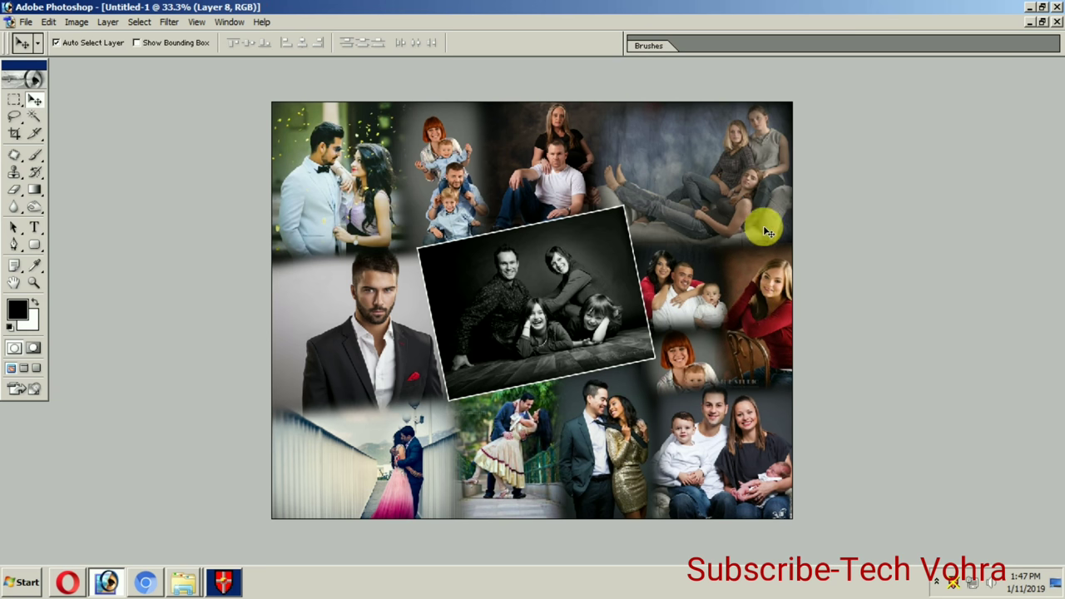
{"action": "left_click", "coordinate": [730, 152]}
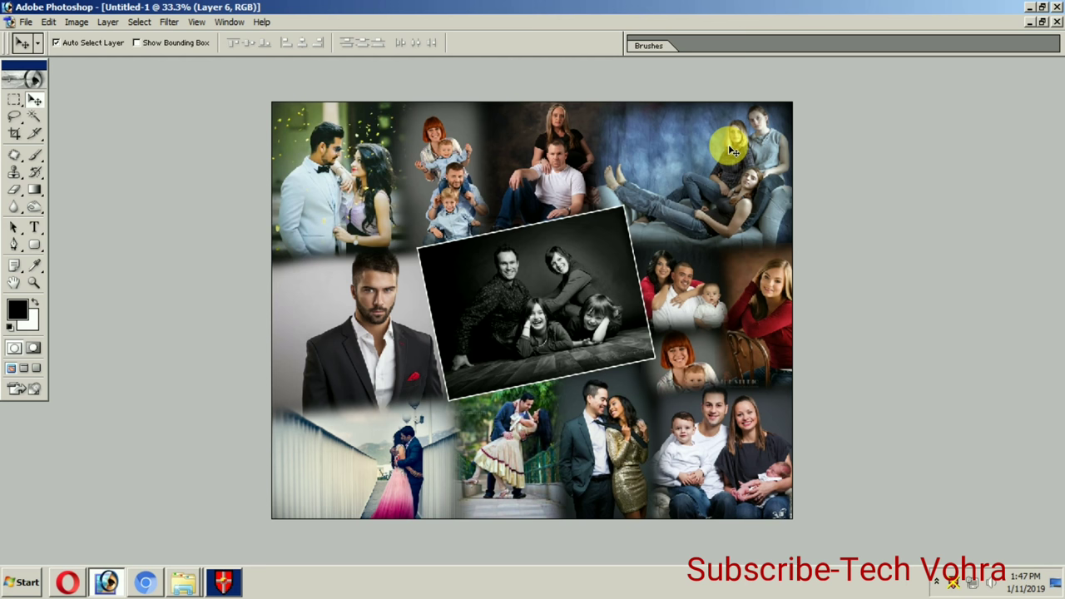
{"action": "left_click", "coordinate": [553, 154]}
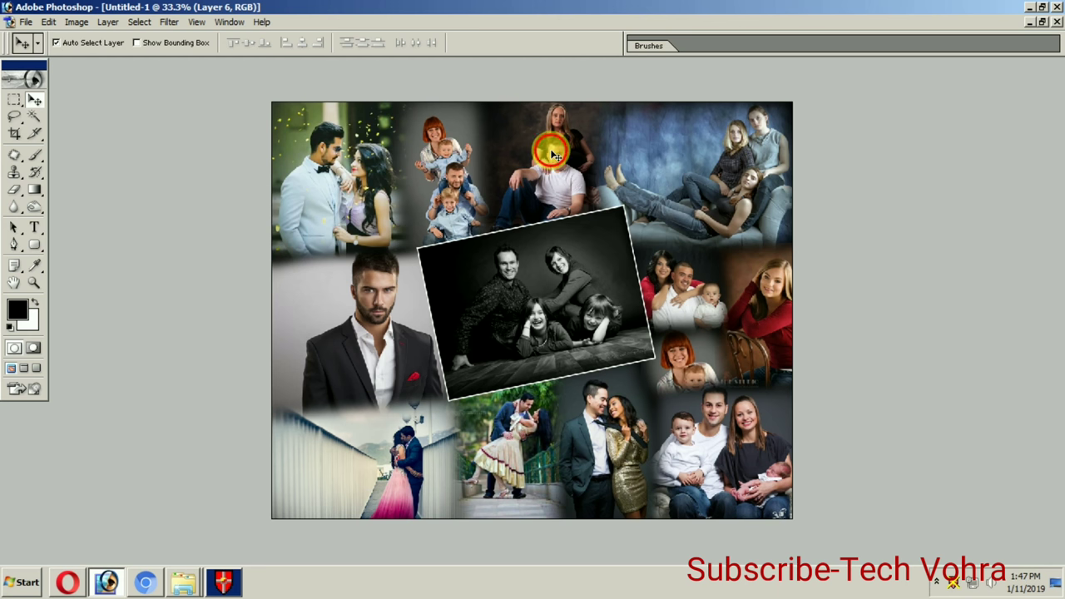
{"action": "left_click", "coordinate": [601, 209], "text": "ctrl"}
{"action": "scroll", "coordinate": [492, 309], "scroll_direction": "down", "scroll_amount": 3}
{"action": "left_click", "coordinate": [504, 315], "text": "alt"}
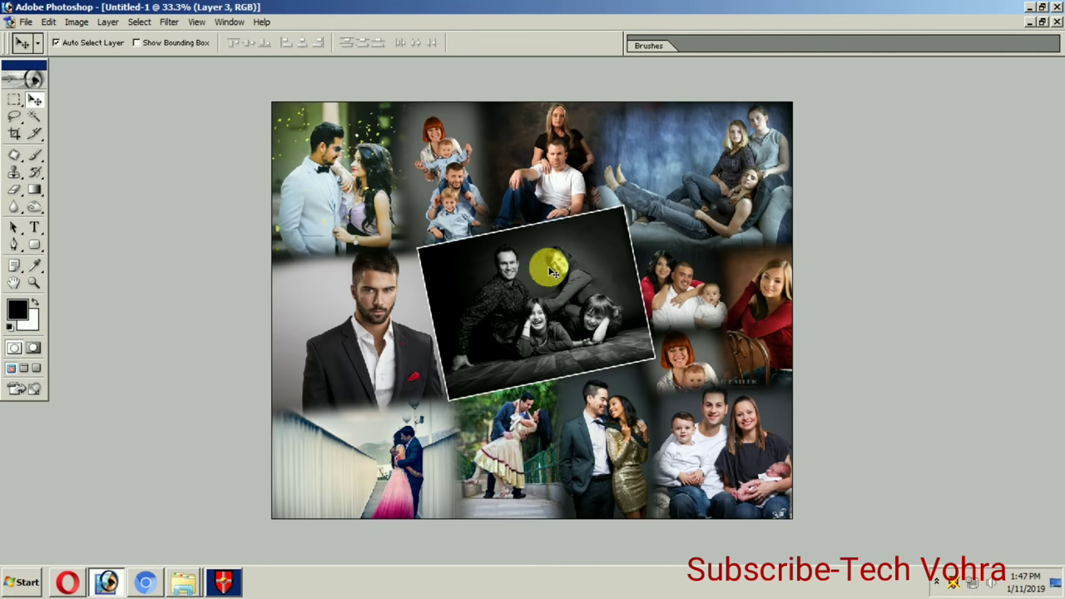
{"action": "key", "text": "e"}
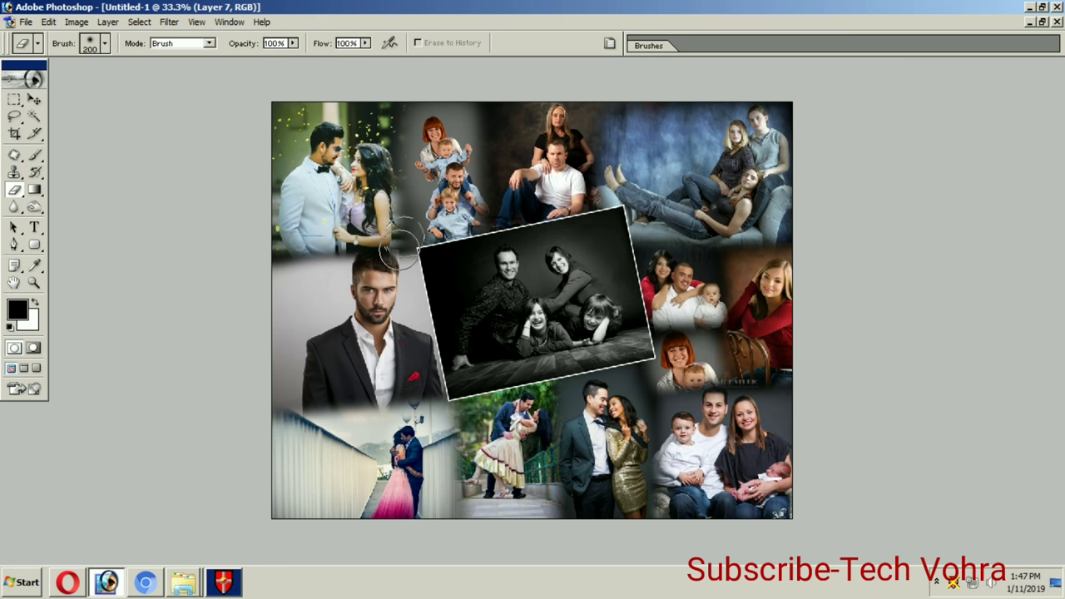
{"action": "mouse_move", "coordinate": [399, 226]}
{"action": "left_mouse_down"}
{"action": "mouse_move", "coordinate": [599, 208]}
{"action": "mouse_move", "coordinate": [666, 283]}
{"action": "mouse_move", "coordinate": [664, 392]}
{"action": "mouse_move", "coordinate": [686, 365]}
{"action": "left_mouse_up"}
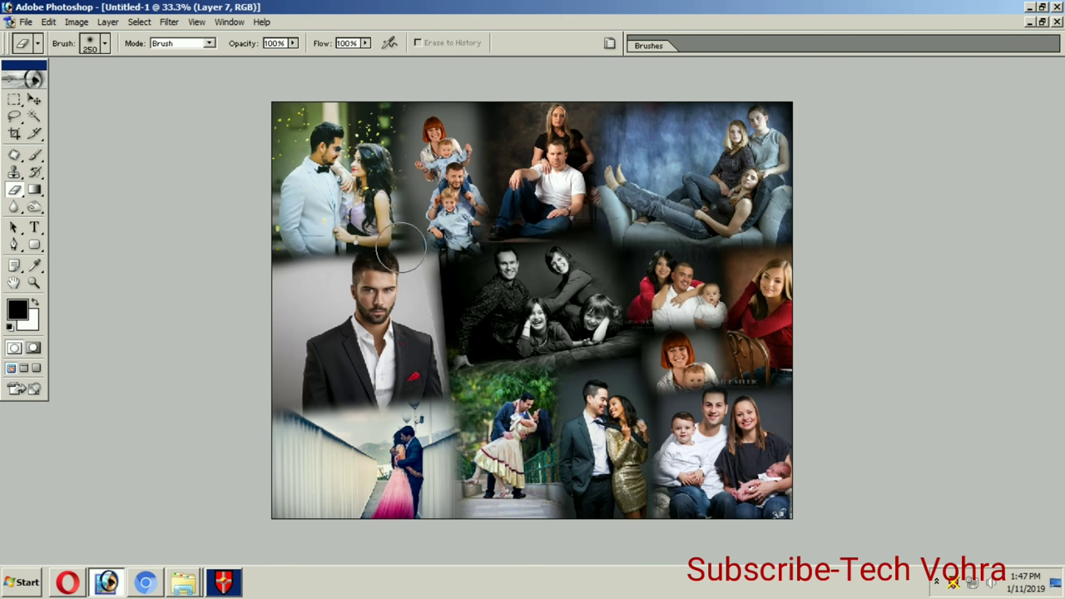
{"action": "left_click", "coordinate": [424, 385], "text": "ctrl"}
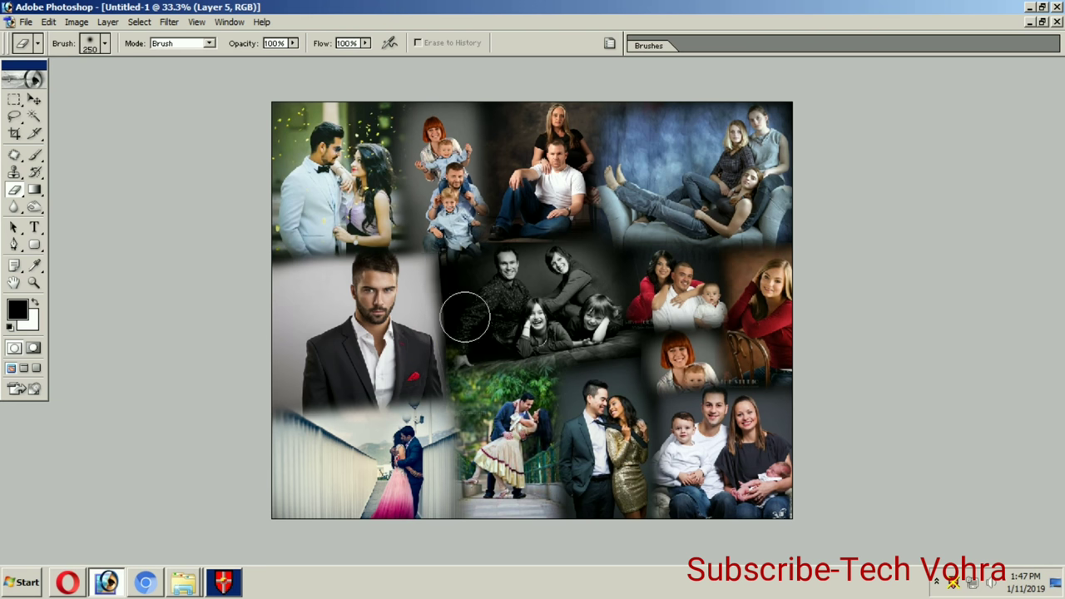
{"action": "left_click", "coordinate": [485, 362], "text": "ctrl"}
{"action": "key", "text": "ctrl+t"}
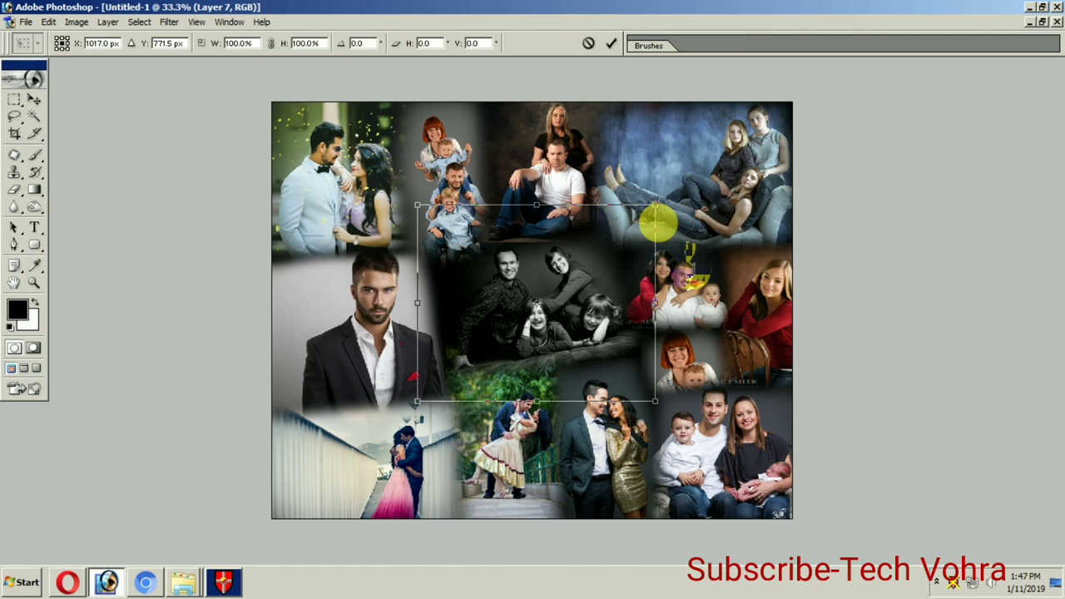
{"action": "left_click_drag", "start_coordinate": [658, 223], "coordinate": [630, 264]}
{"action": "key", "text": "Return"}
{"action": "key", "text": "e"}
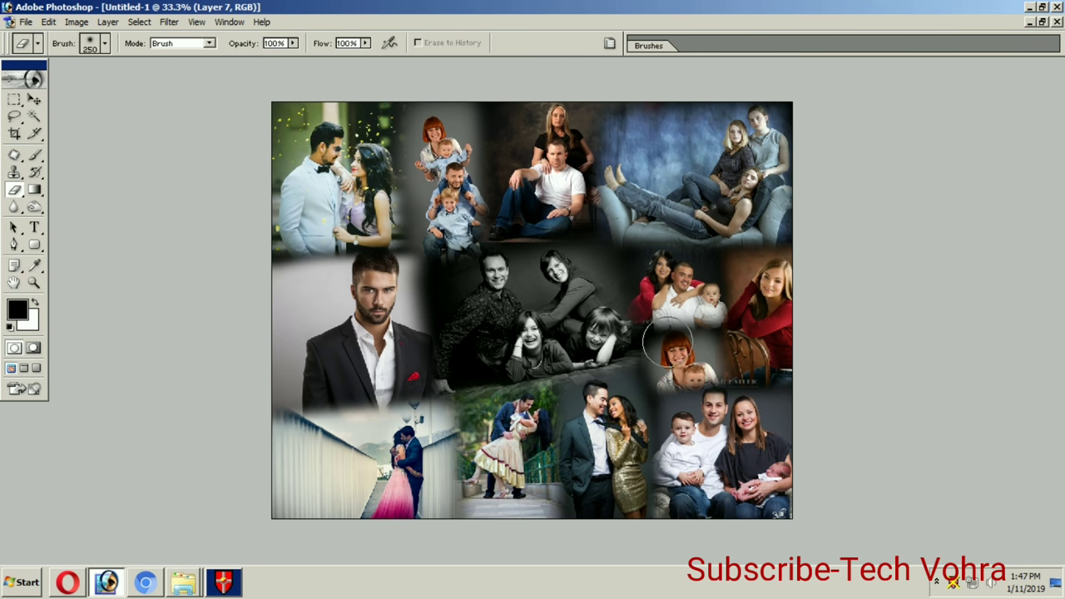
{"action": "key", "text": "v"}
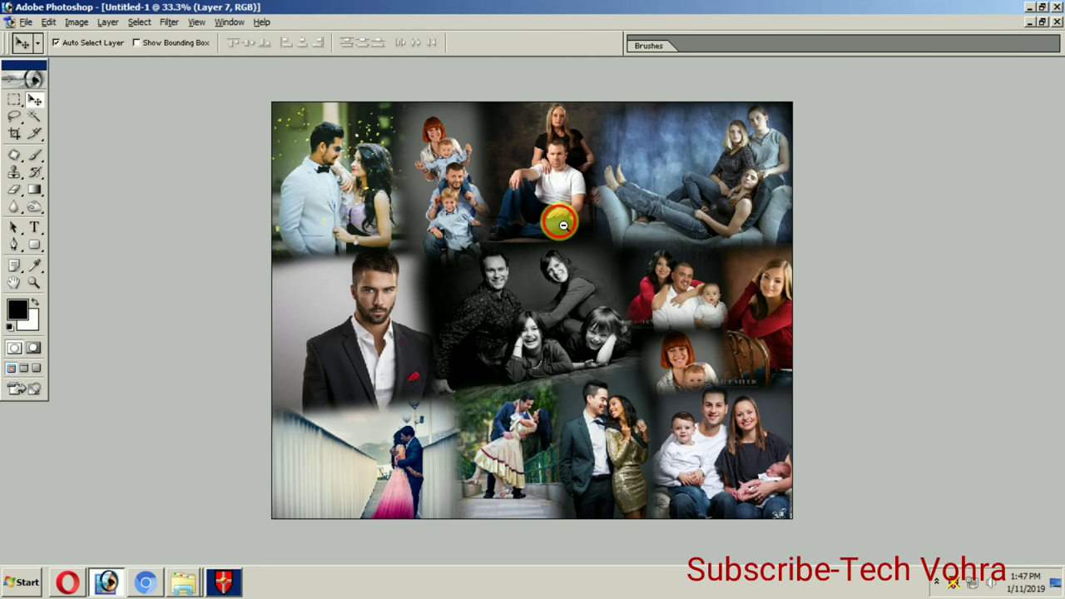
{"action": "key", "text": "ctrl+minus"}
{"action": "key", "text": "ctrl+plus"}
{"action": "key", "text": "ctrl+alt+z"}
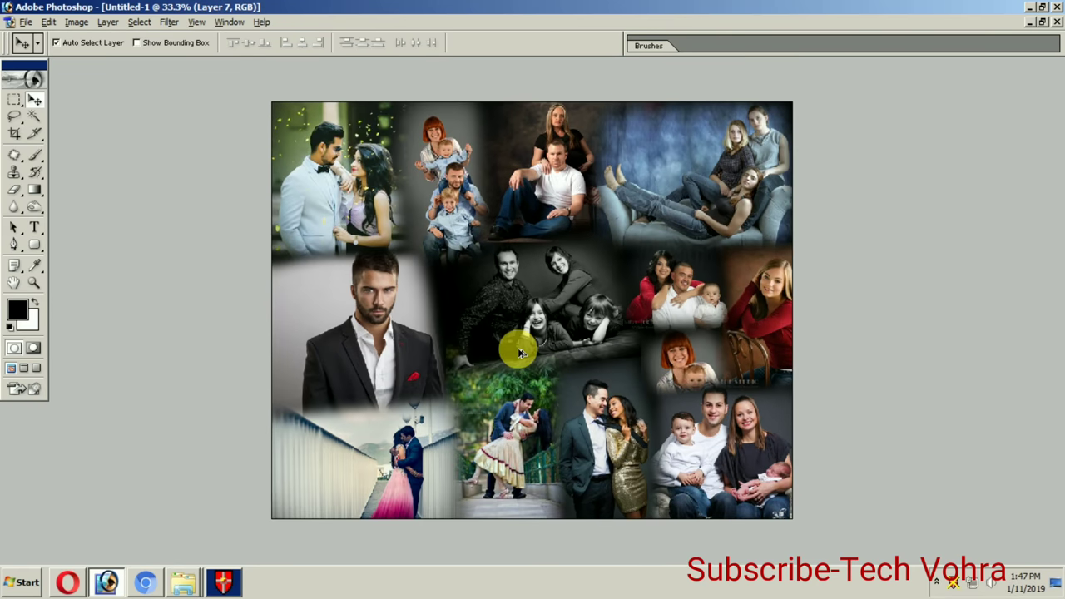
{"action": "key", "text": "ctrl+alt+z"}
{"action": "key", "text": "ctrl+alt+z"}
{"action": "left_click", "coordinate": [556, 348]}
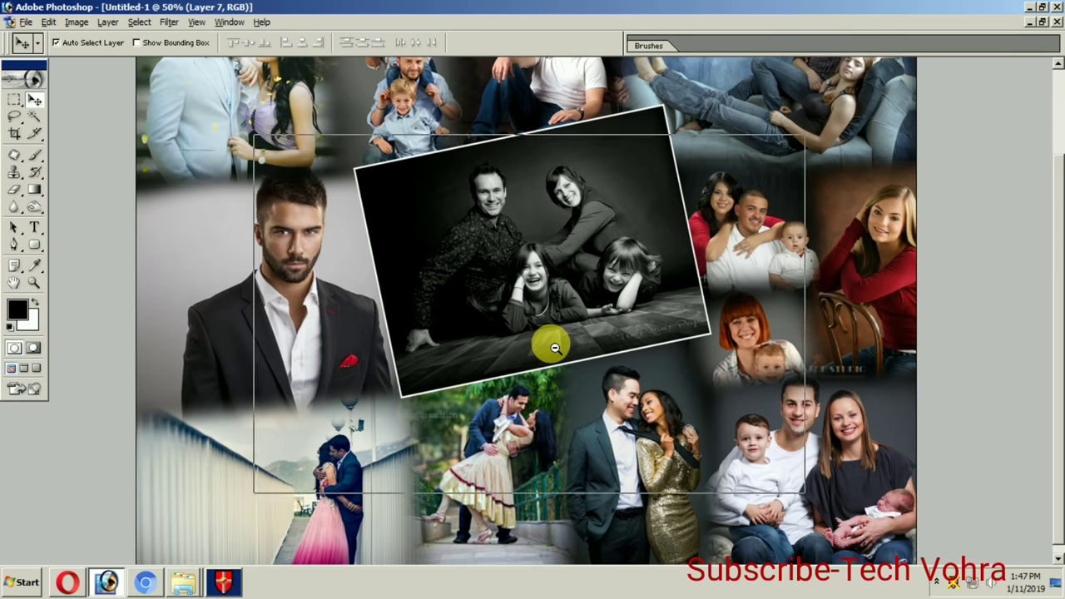
{"action": "key", "text": "ctrl+minus"}
{"action": "key", "text": "ctrl+minus"}
{"action": "key", "text": "ctrl+plus"}
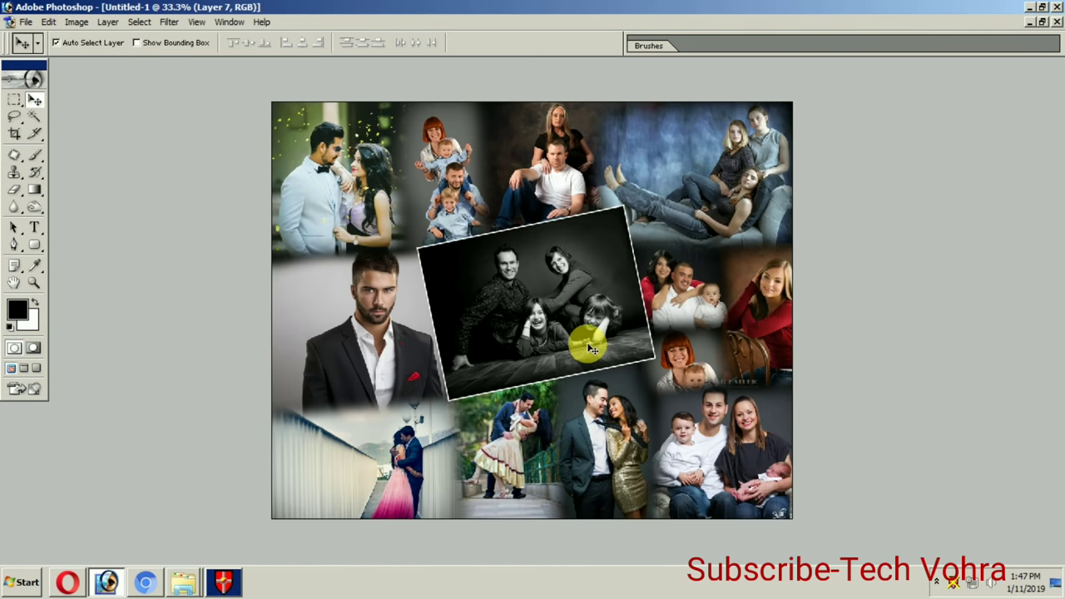
Step: Set the background colour to black
{"action": "left_click", "coordinate": [30, 320]}
{"action": "left_click", "coordinate": [833, 362]}
{"action": "left_click_drag", "start_coordinate": [857, 384], "coordinate": [911, 398]}
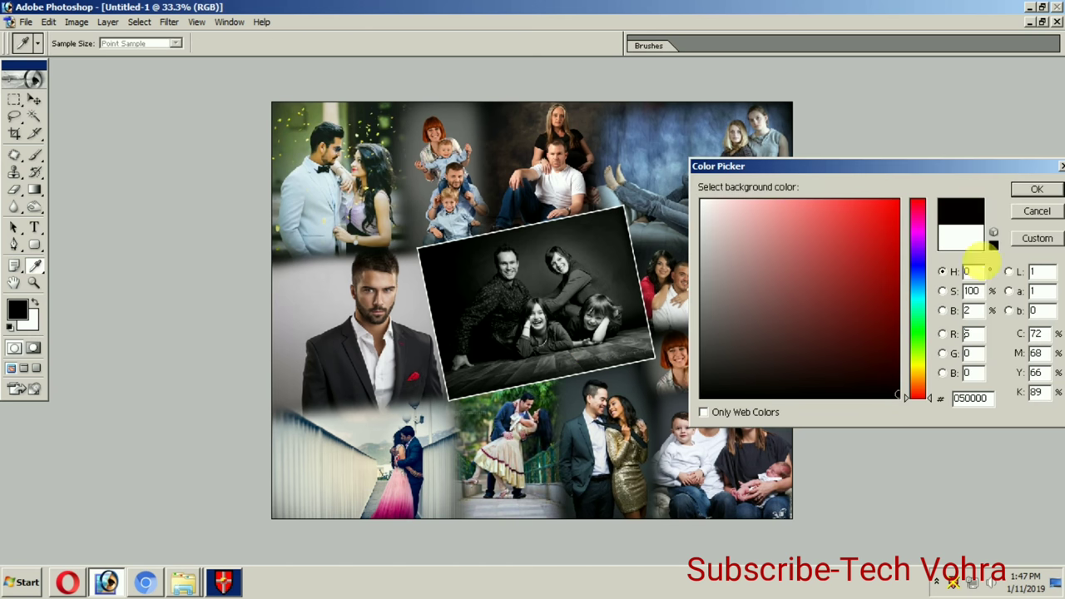
{"action": "left_click", "coordinate": [1037, 190]}
Step: Select the whole canvas and scale the collage down to 98%
{"action": "key", "text": "ctrl+a"}
{"action": "key", "text": "ctrl+t"}
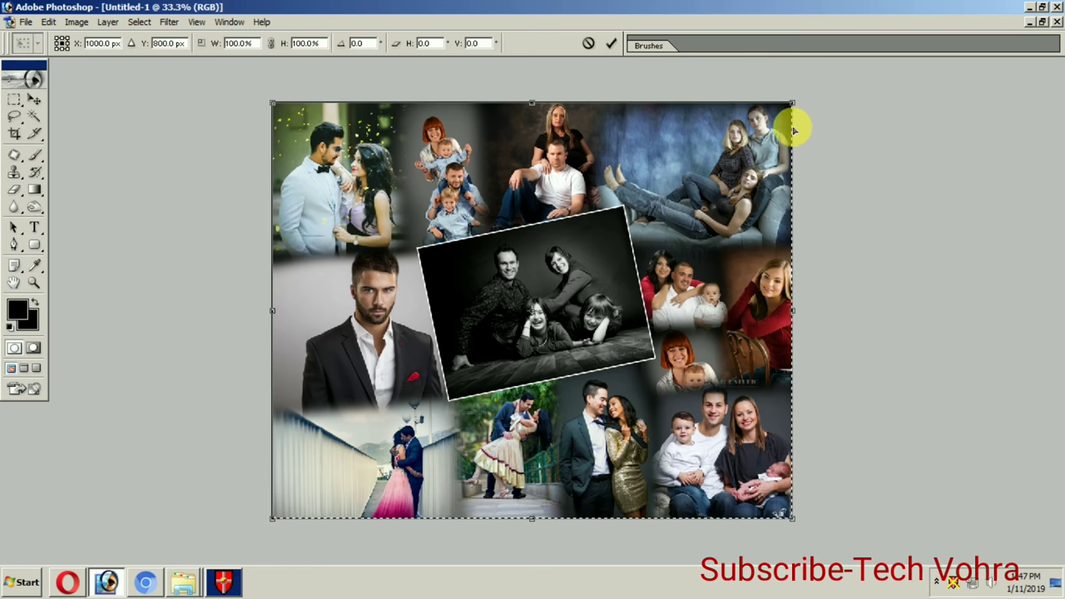
{"action": "left_click_drag", "start_coordinate": [800, 105], "coordinate": [796, 109]}
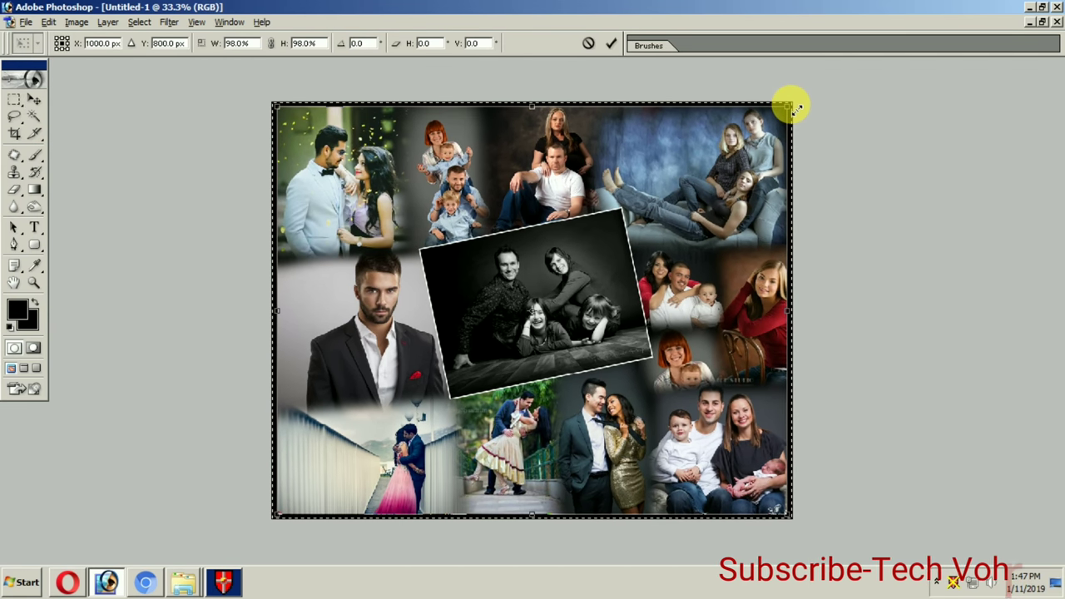
{"action": "key", "text": "Return"}
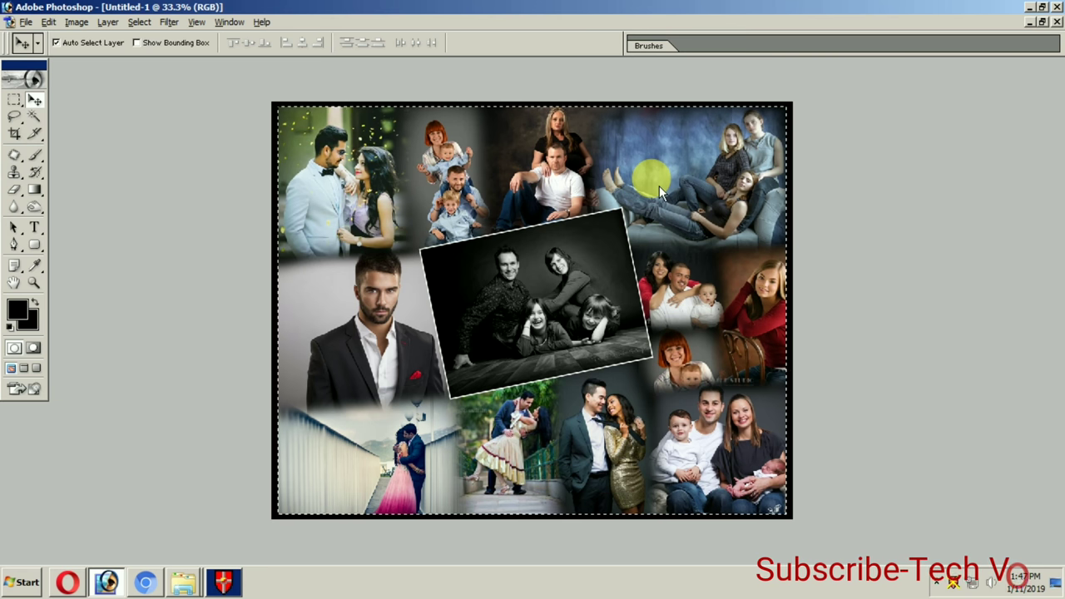
Step: Outline the collage with a 3 px white centre stroke
{"action": "key", "text": "alt+e"}
{"action": "key", "text": "s"}
{"action": "left_click", "coordinate": [487, 248]}
{"action": "left_click_drag", "start_coordinate": [713, 281], "coordinate": [558, 83]}
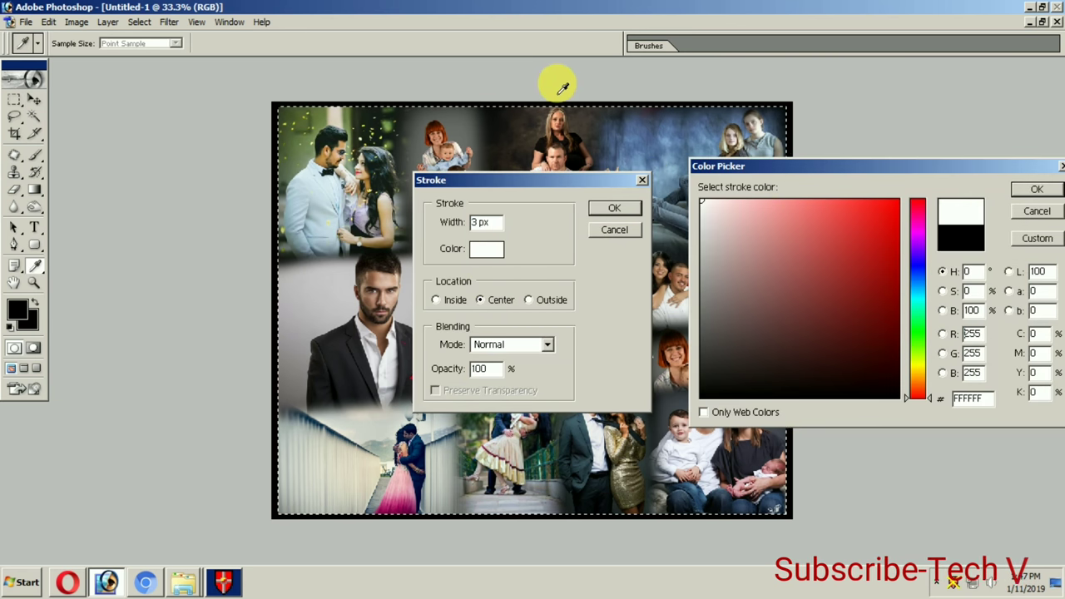
{"action": "key", "text": "Return"}
{"action": "key", "text": "Return"}
{"action": "key", "text": "ctrl+d"}
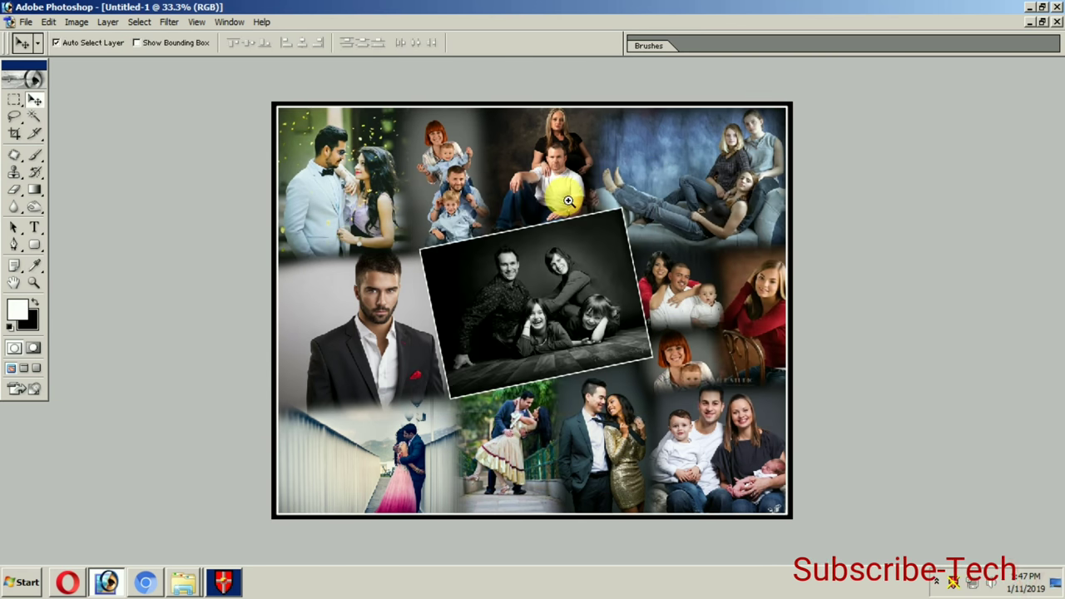
{"action": "key", "text": "f"}
{"action": "key", "text": "f"}
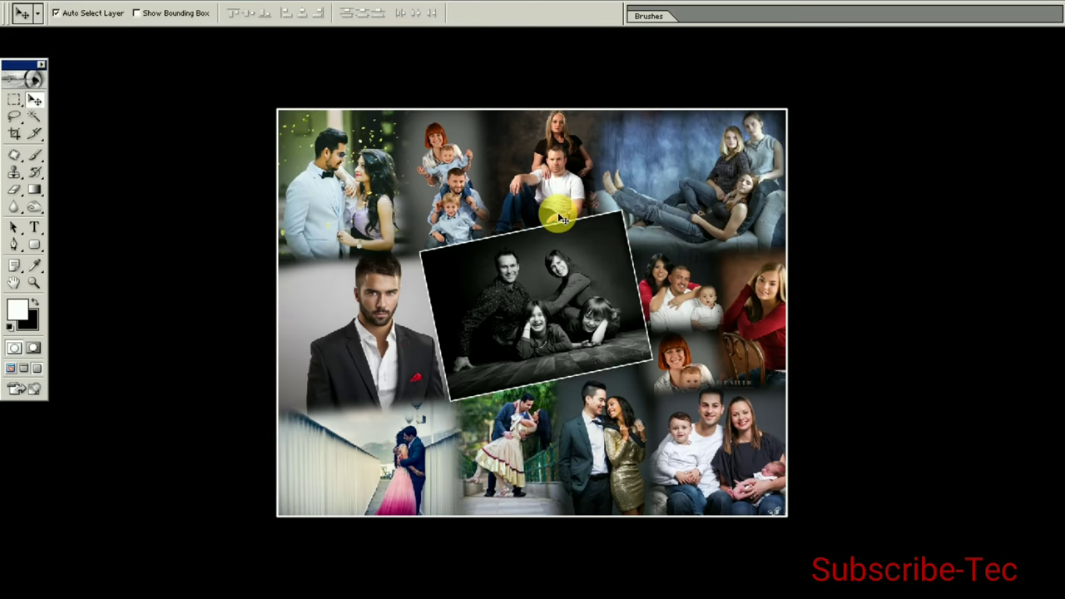
{"action": "key", "text": "ctrl+plus"}
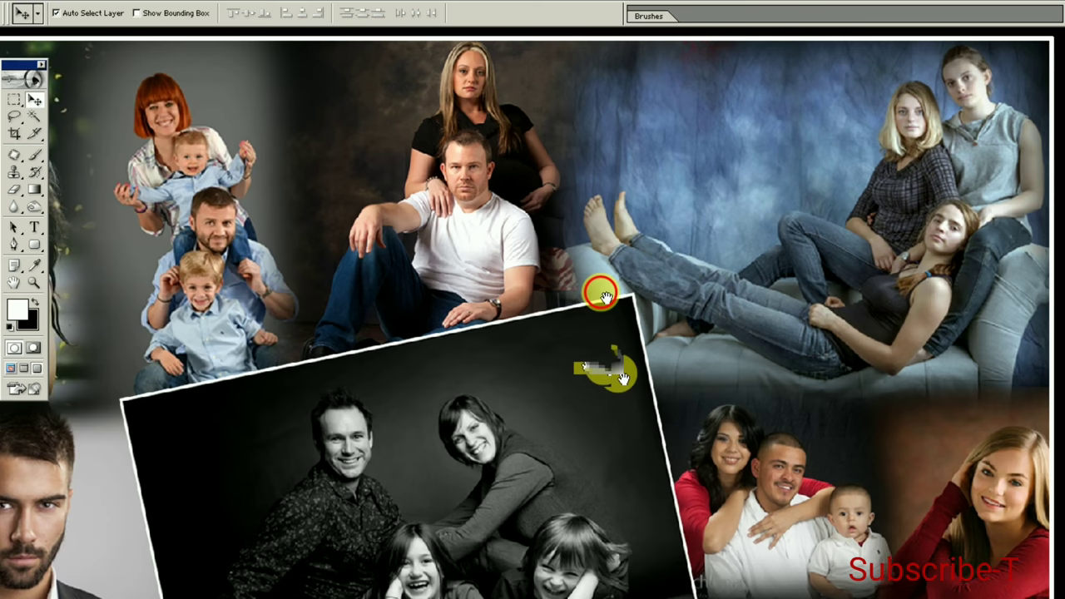
{"action": "left_click", "coordinate": [673, 223], "text": "alt"}
{"action": "left_click", "coordinate": [671, 224], "text": "alt"}
{"action": "left_click", "coordinate": [671, 227], "text": "alt"}
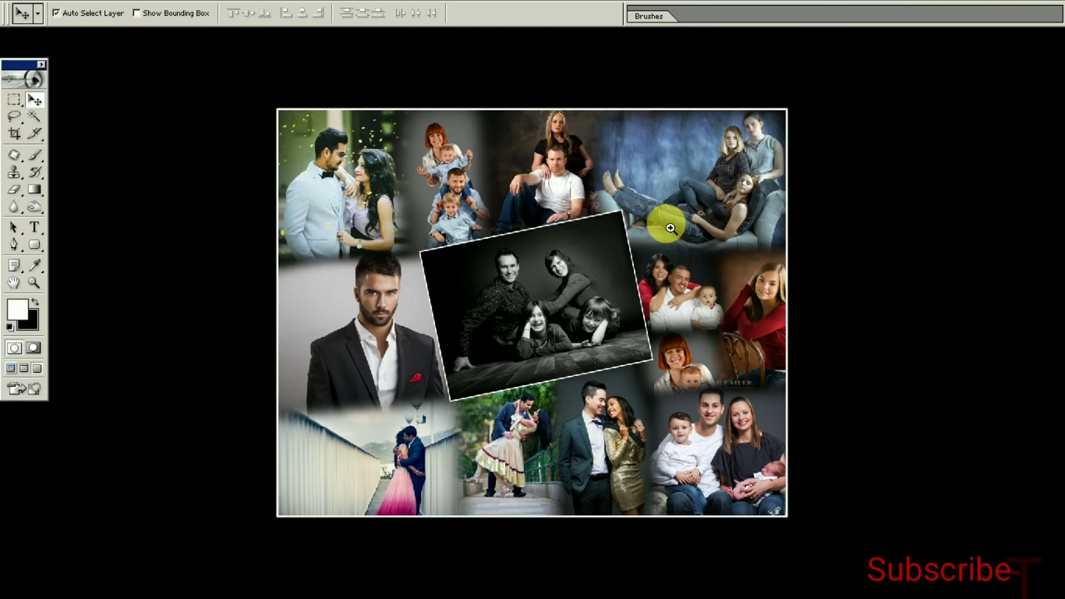
{"action": "key", "text": "ctrl+plus"}
{"action": "left_click", "coordinate": [667, 225], "text": "alt"}
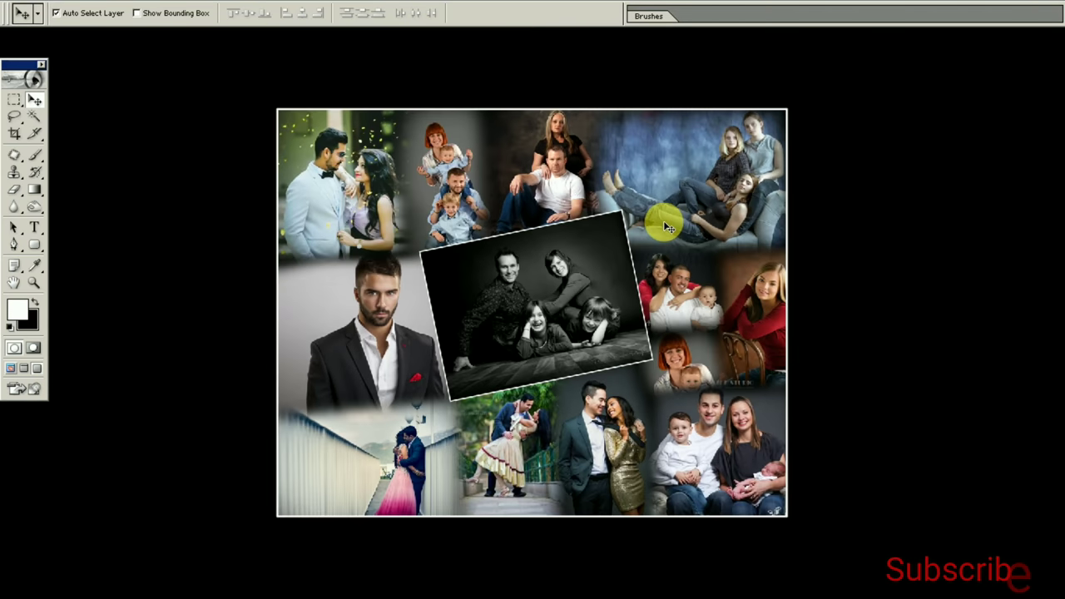
{"action": "key", "text": "ctrl+plus"}
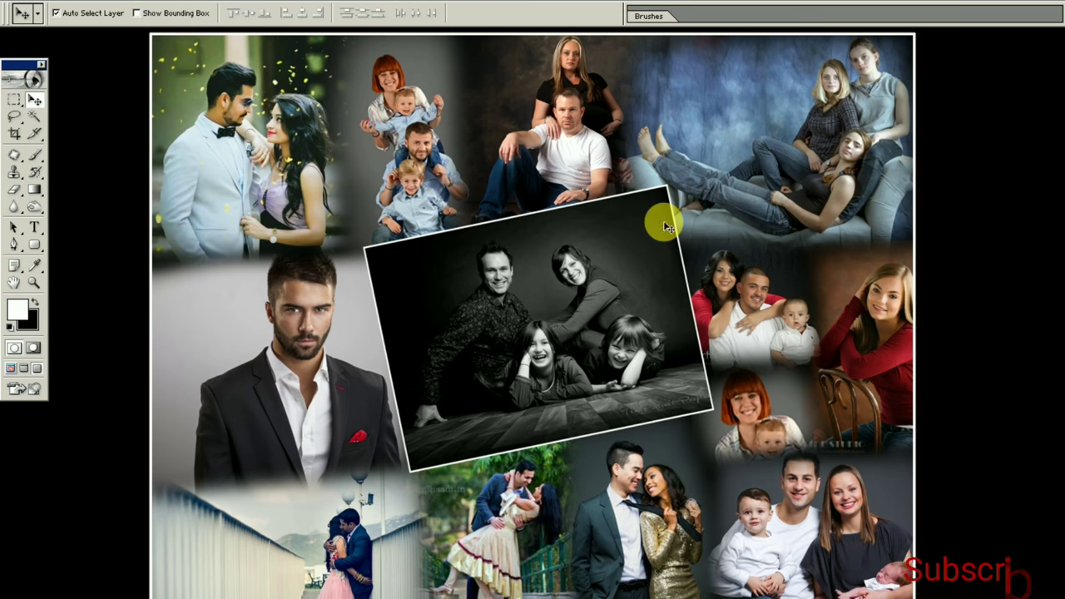
{"action": "left_click", "coordinate": [666, 226], "text": "alt"}
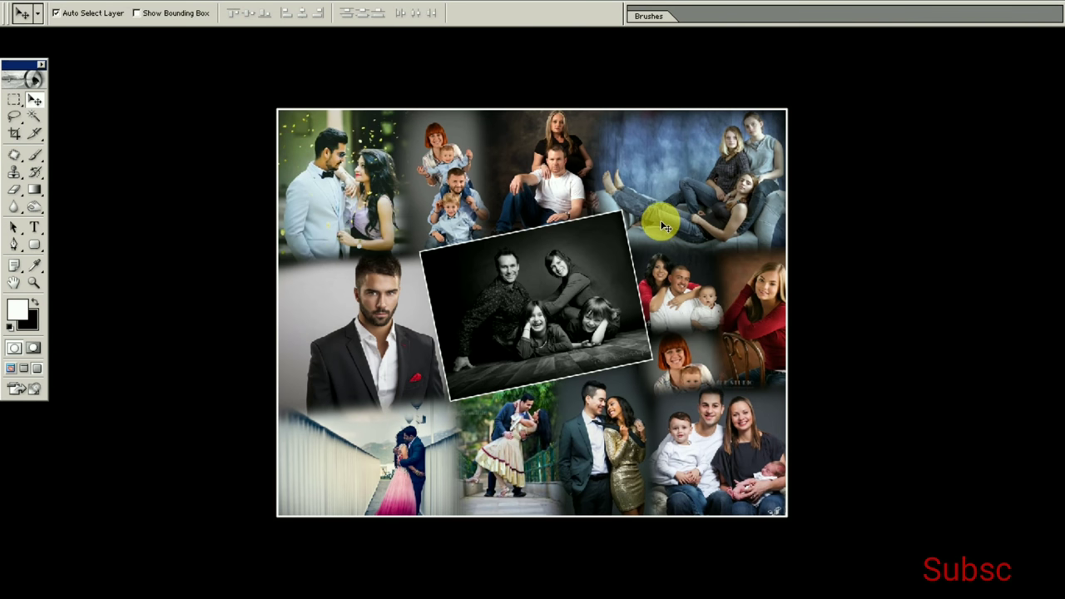
{"action": "key", "text": "f"}
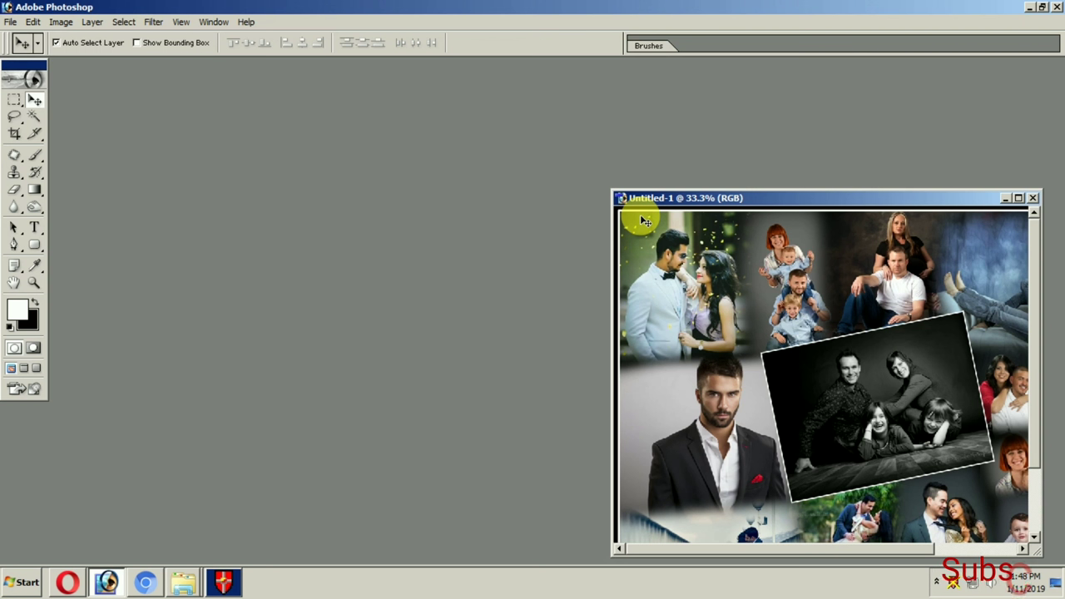
{"action": "double_click", "coordinate": [708, 200]}
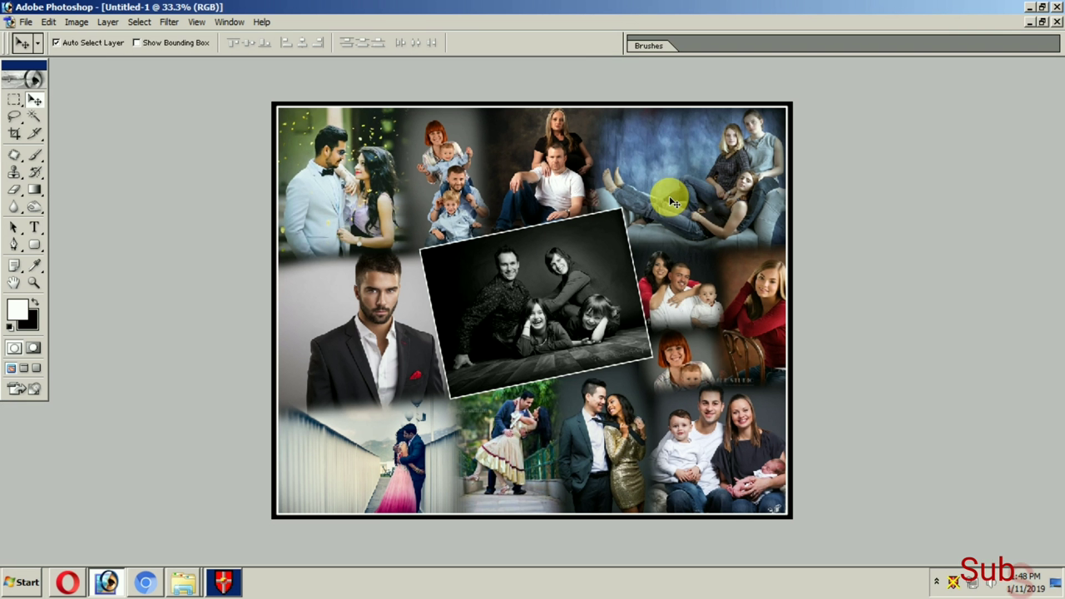